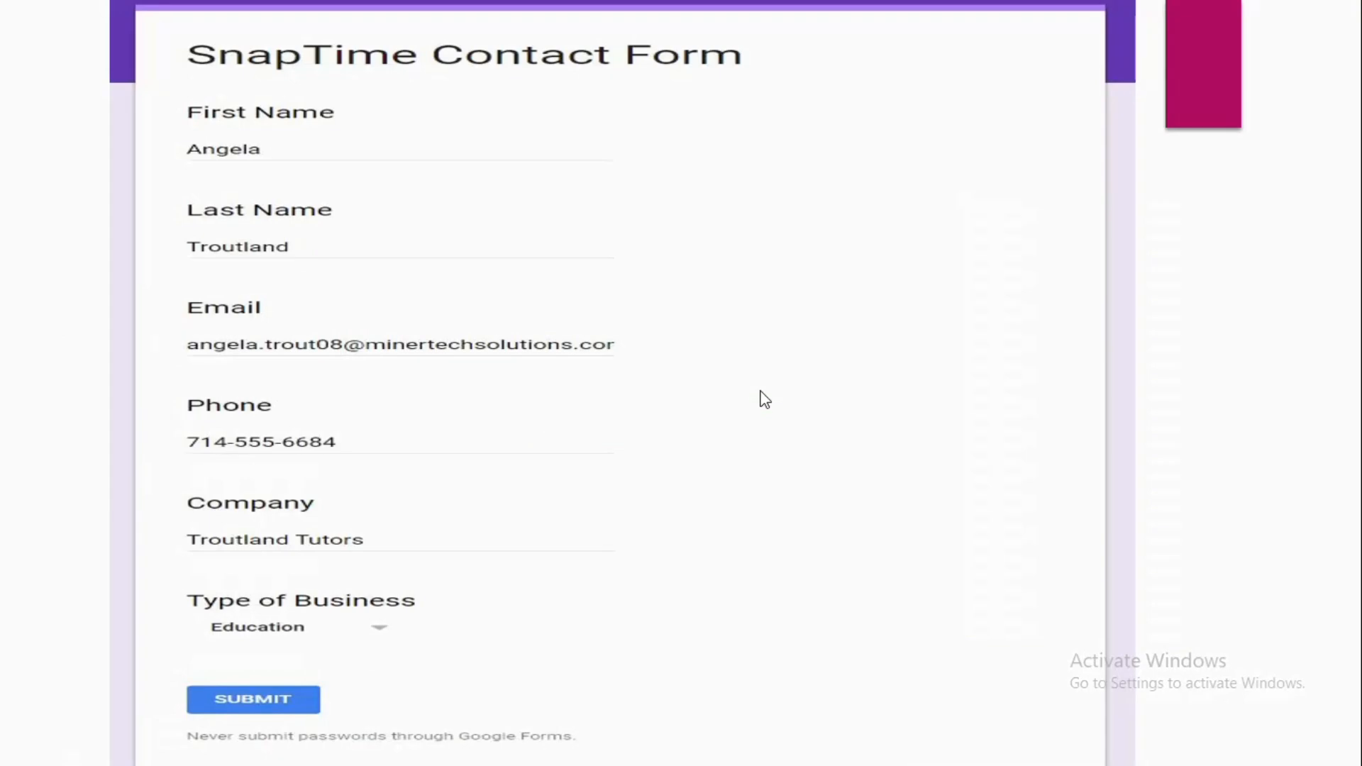
{"action": "left_click", "coordinate": [759, 391]}
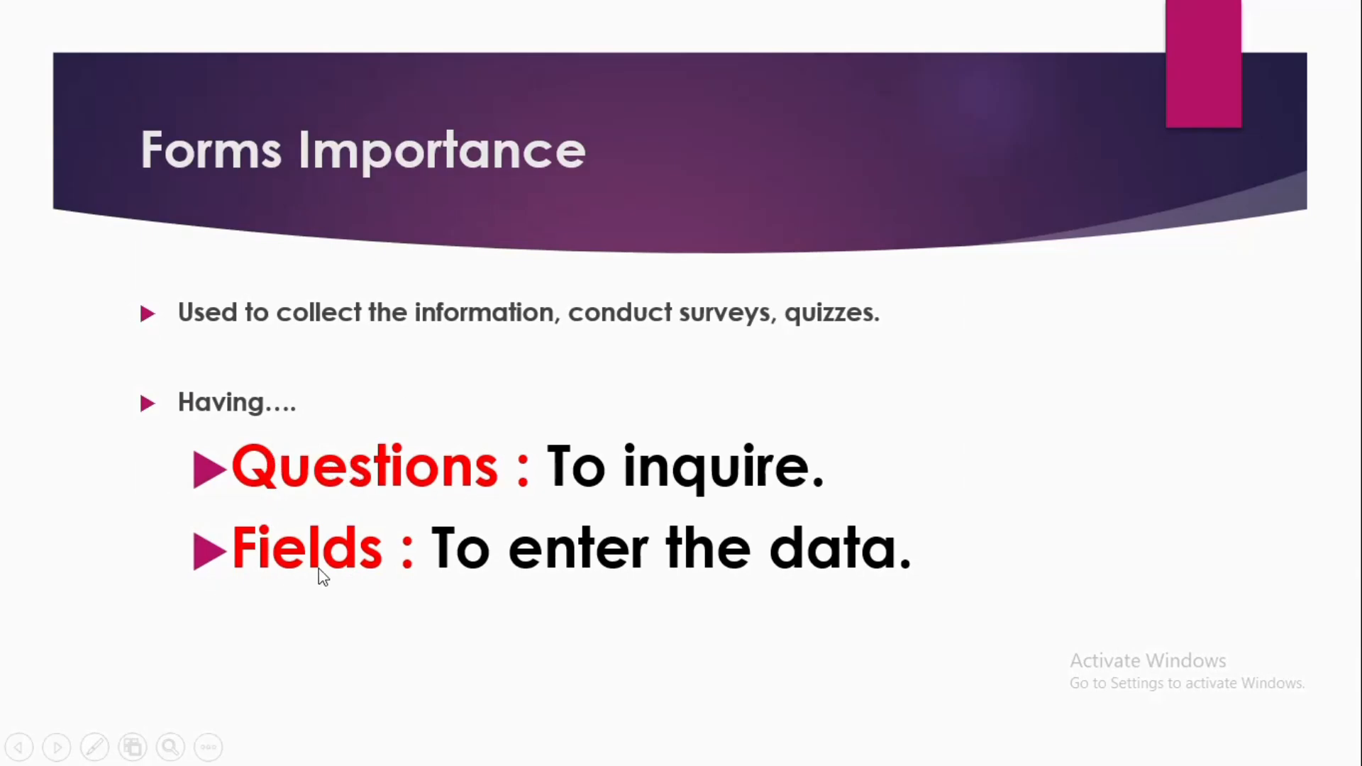
{"action": "left_click", "coordinate": [643, 623]}
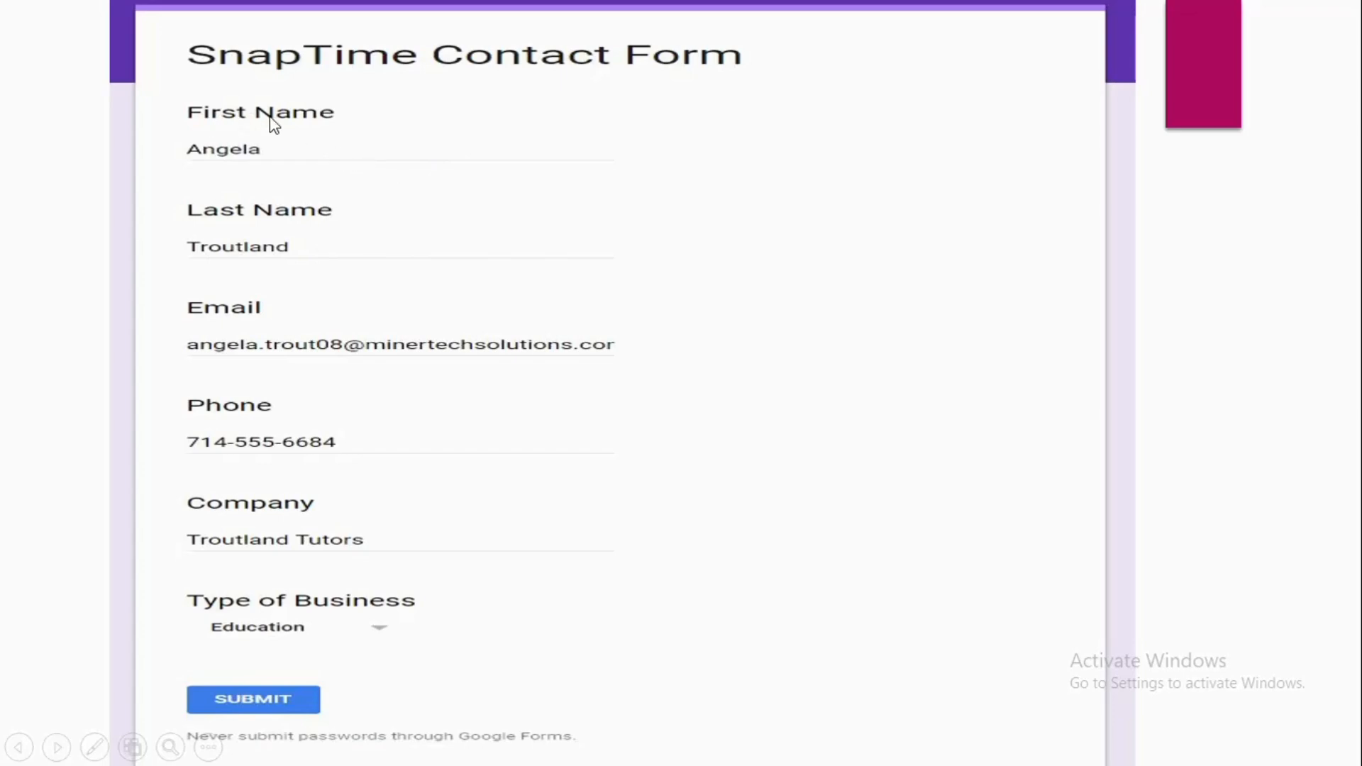
{"action": "left_click", "coordinate": [344, 119]}
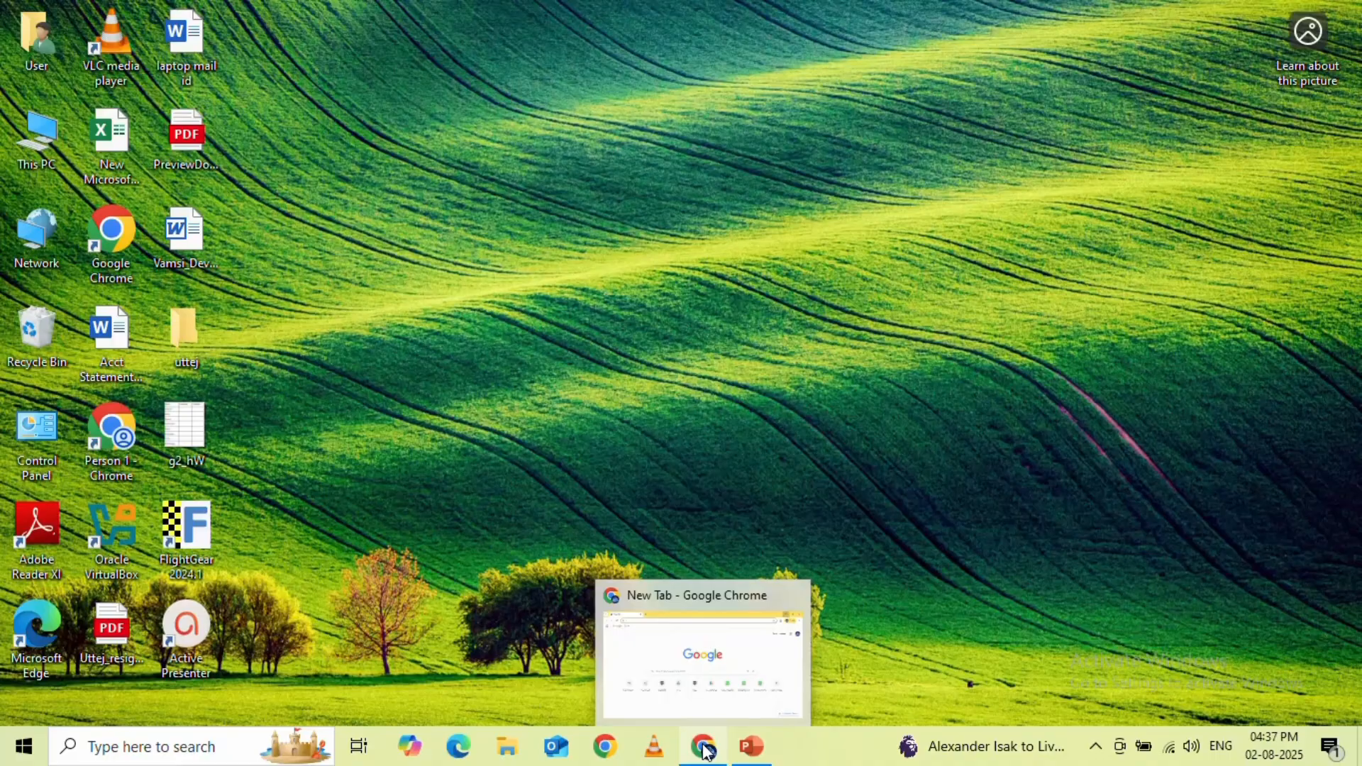
Switch to Google Chrome and open Google Forms from the Google apps
{"action": "left_click", "coordinate": [705, 751]}
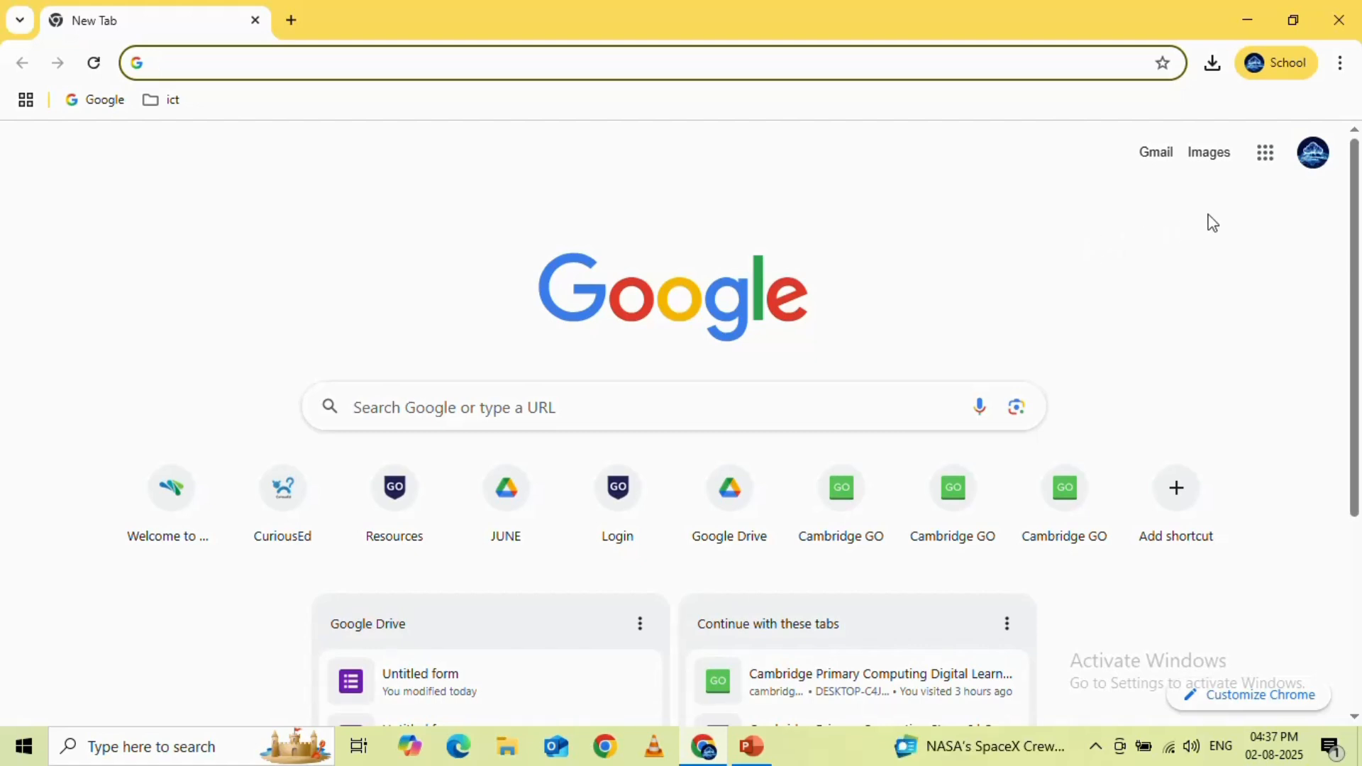
{"action": "left_click", "coordinate": [1264, 165]}
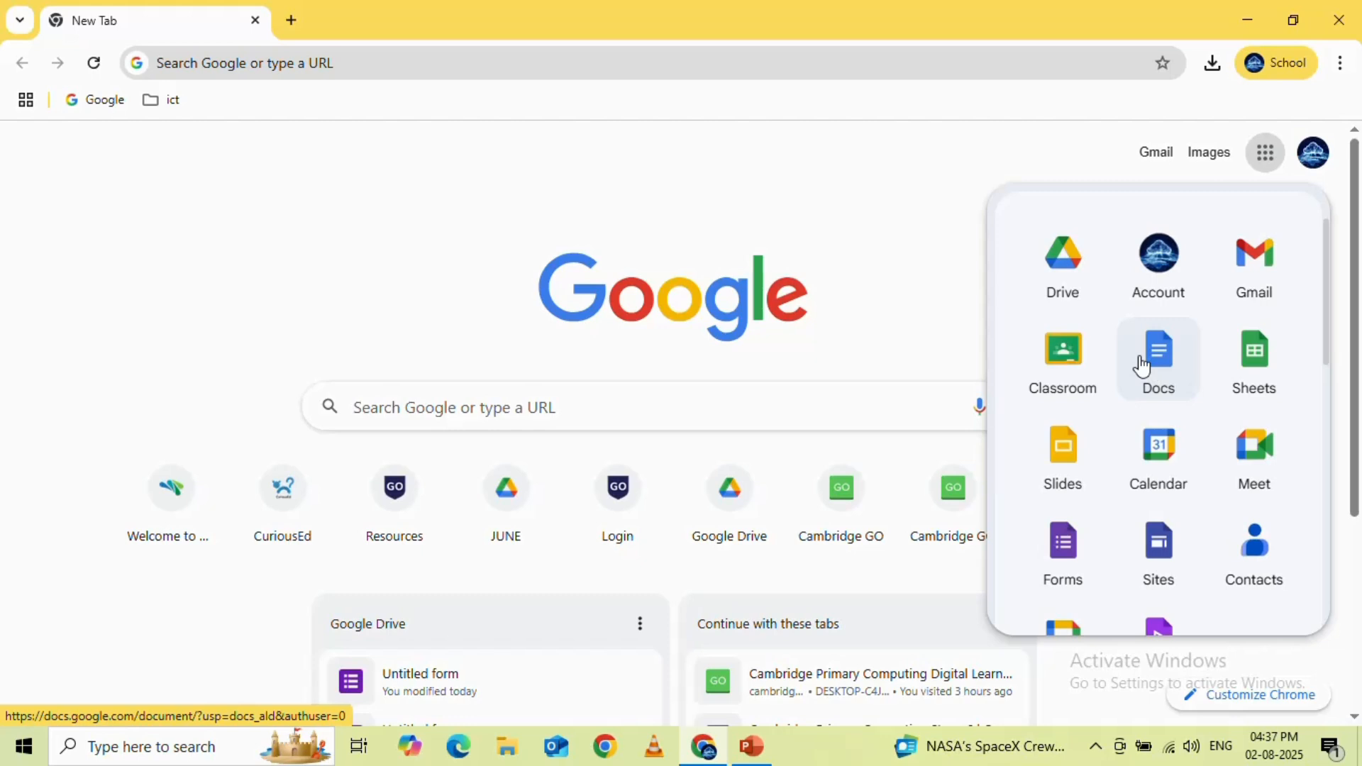
{"action": "scroll", "coordinate": [1142, 366], "scroll_direction": "down", "scroll_amount": 3}
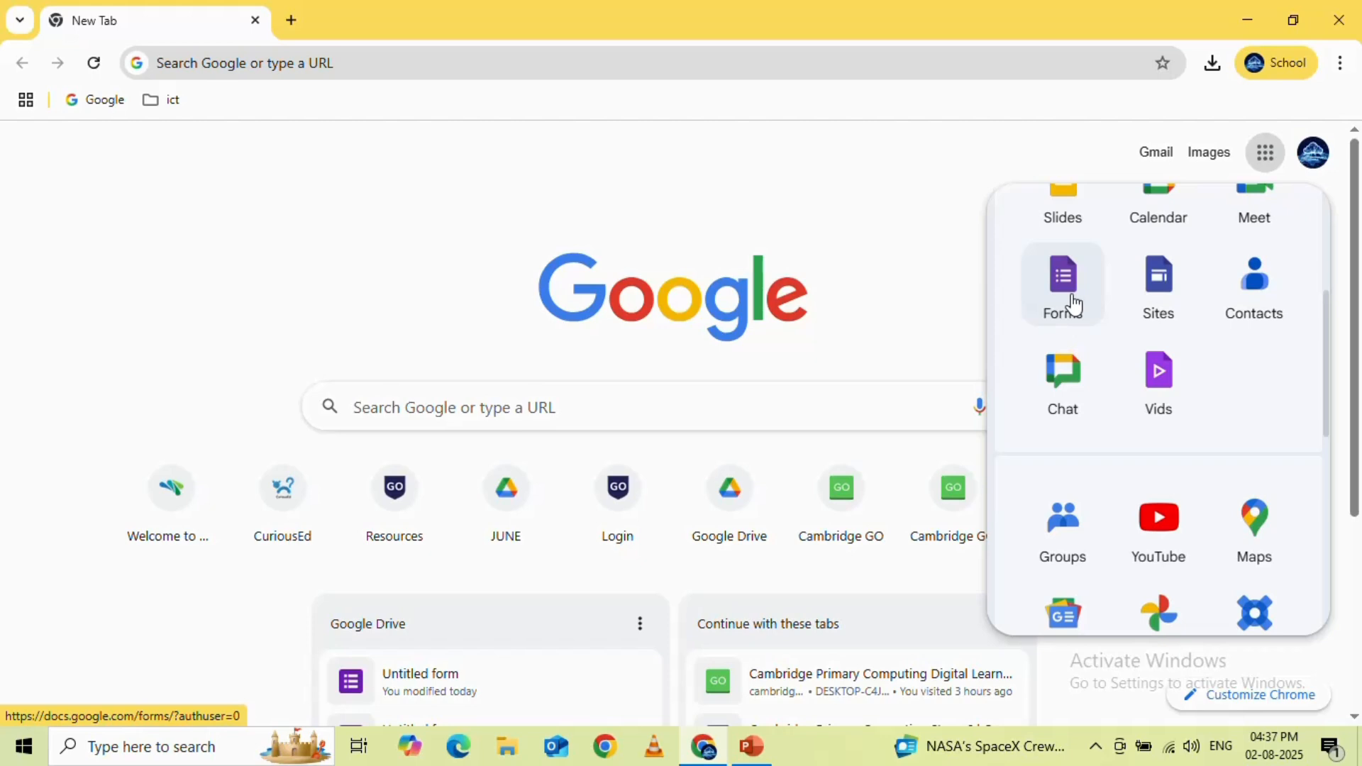
{"action": "left_click", "coordinate": [1023, 323]}
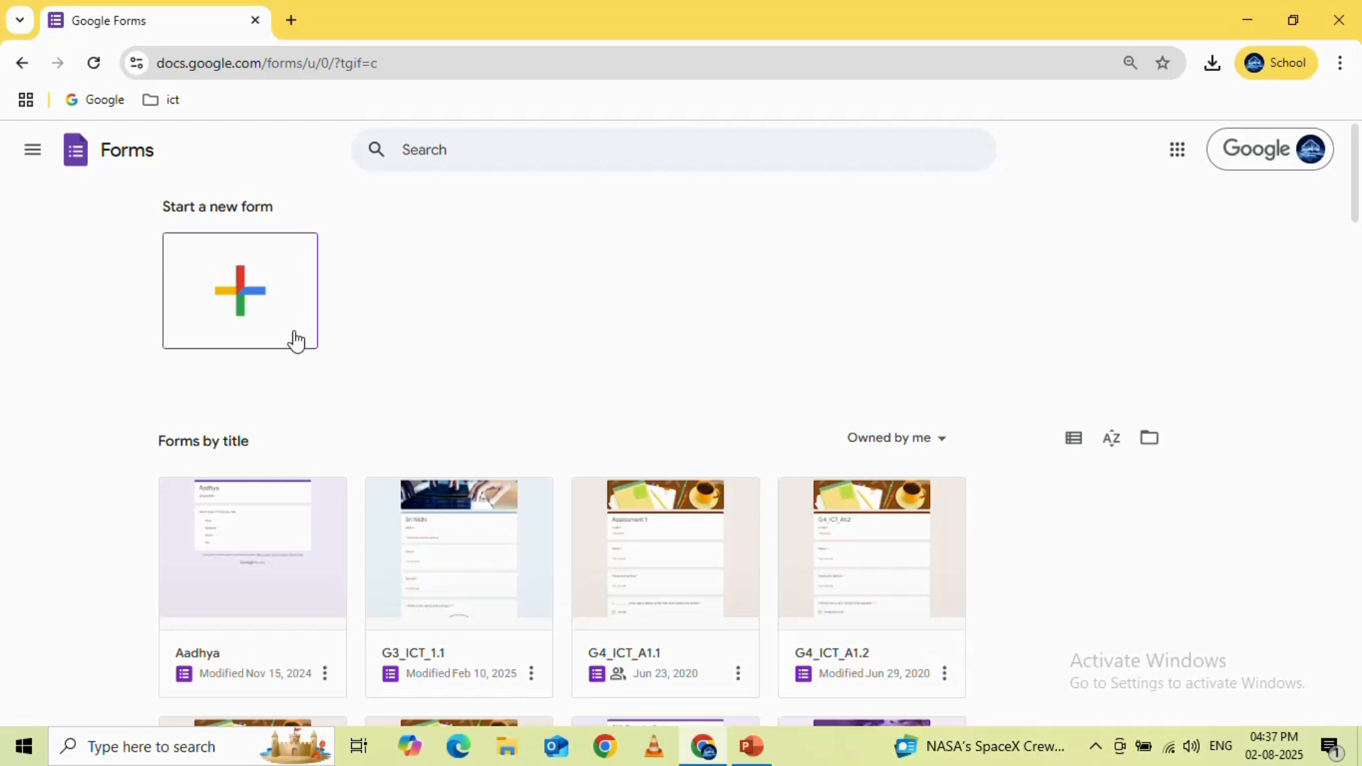
Create a new blank form and delete its default multiple-choice question
{"action": "left_click", "coordinate": [257, 305]}
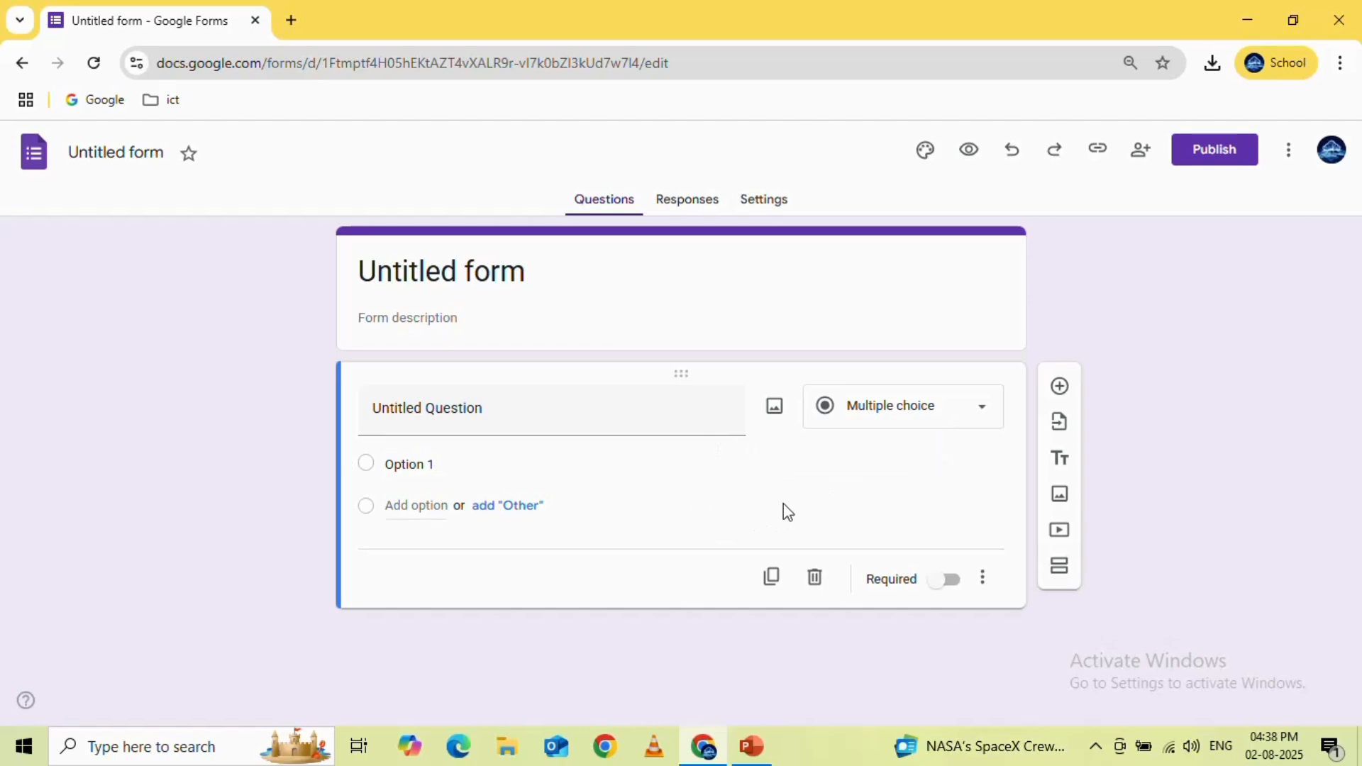
{"action": "left_click", "coordinate": [816, 580]}
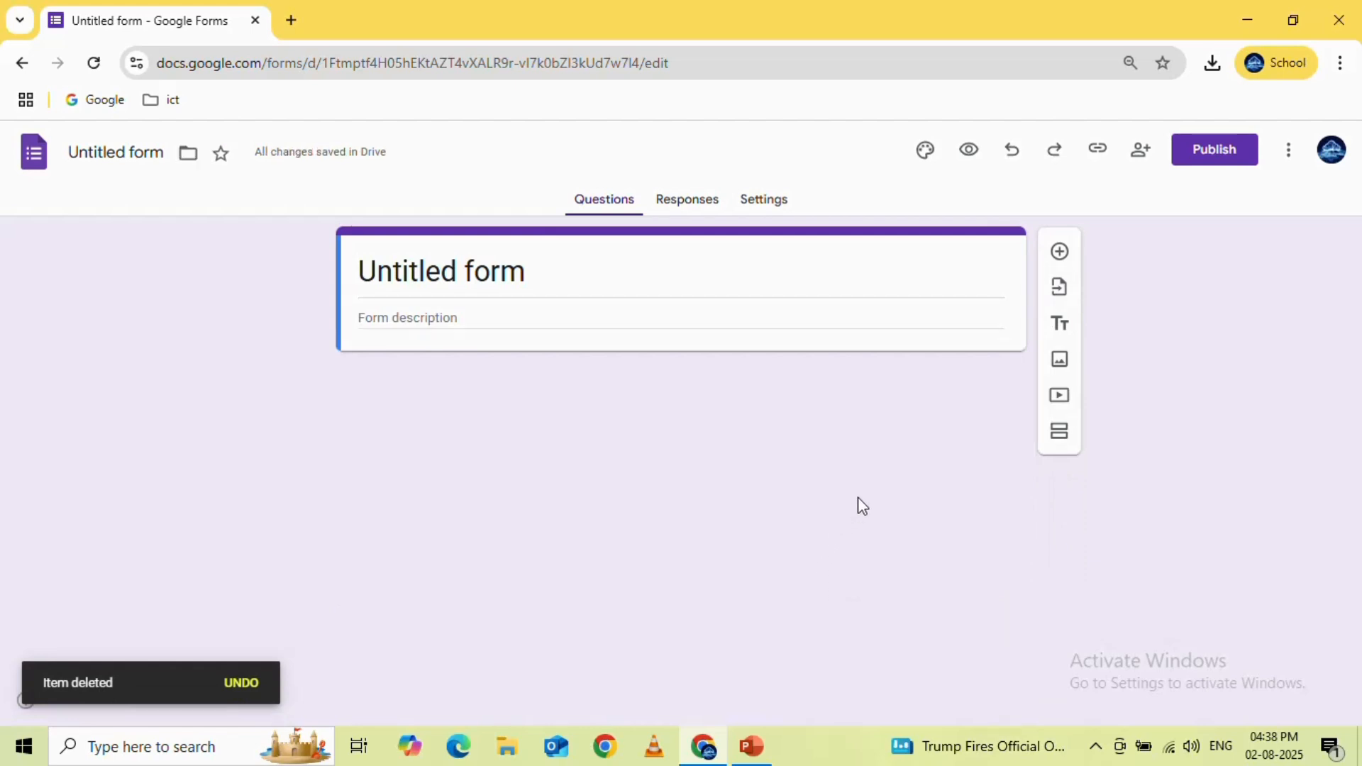
Replace the form's title with "Student Information", leaving the description empty
{"action": "left_click", "coordinate": [543, 273]}
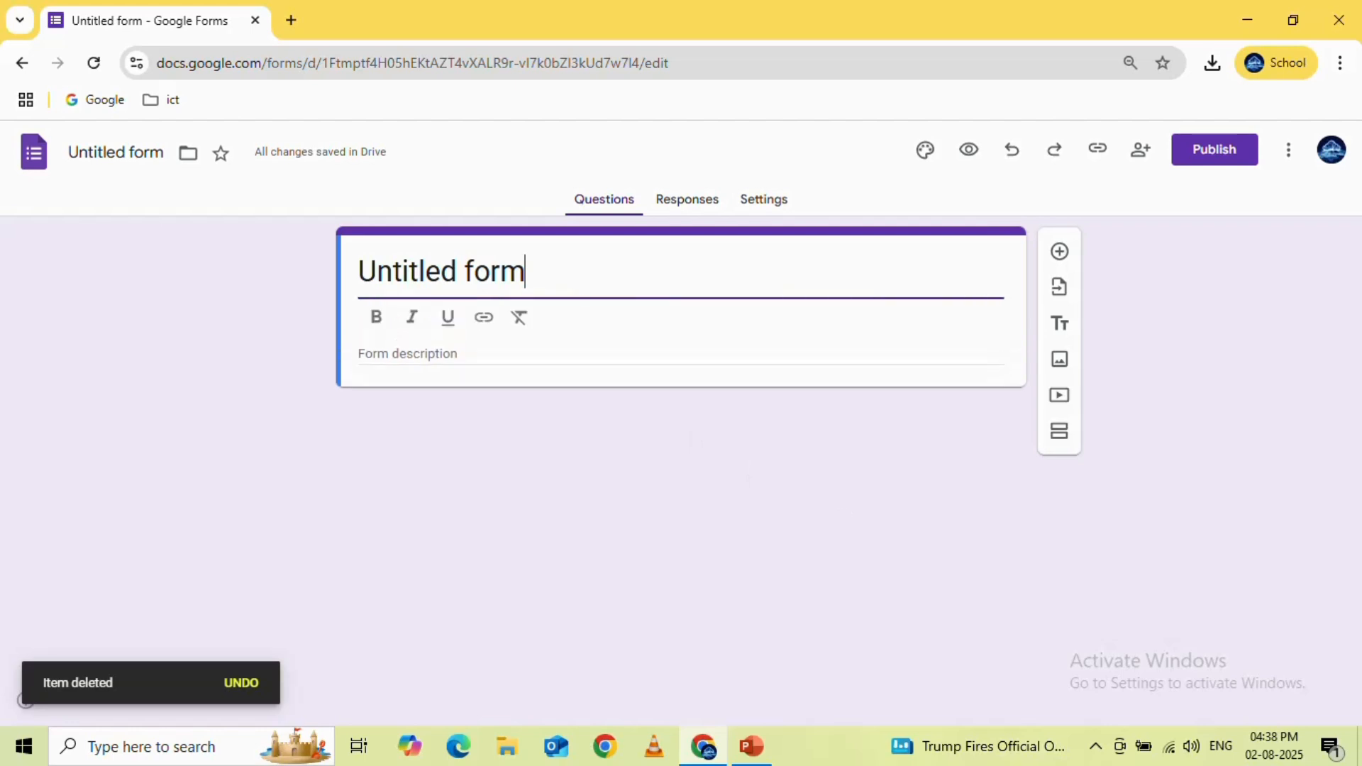
{"action": "key", "text": "BackSpace"}
{"action": "key", "text": "BackSpace"}
{"action": "key", "text": "BackSpace"}
{"action": "key", "text": "BackSpace"}
{"action": "key", "text": "BackSpace"}
{"action": "key", "text": "BackSpace"}
{"action": "key", "text": "BackSpace"}
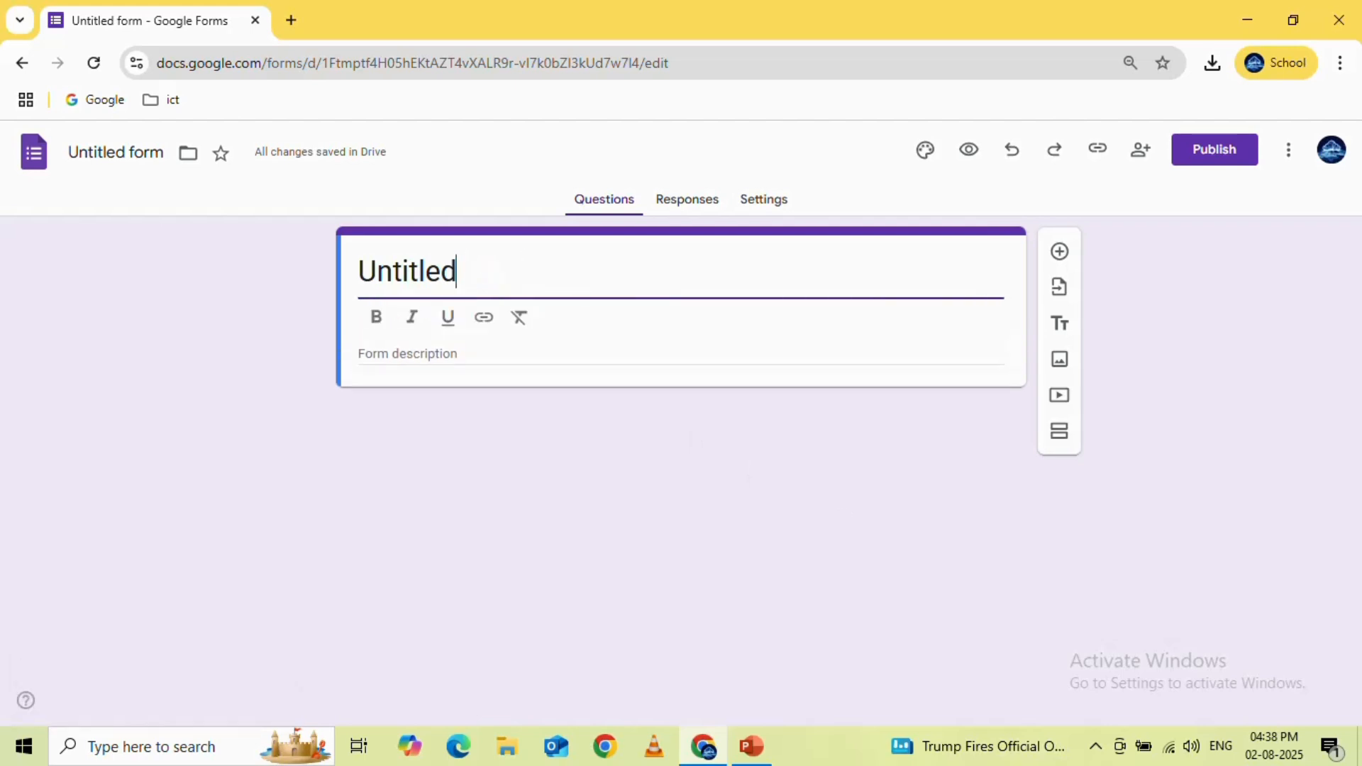
{"action": "key", "text": "BackSpace"}
{"action": "key", "text": "BackSpace"}
{"action": "key", "text": "BackSpace"}
{"action": "key", "text": "BackSpace"}
{"action": "key", "text": "BackSpace"}
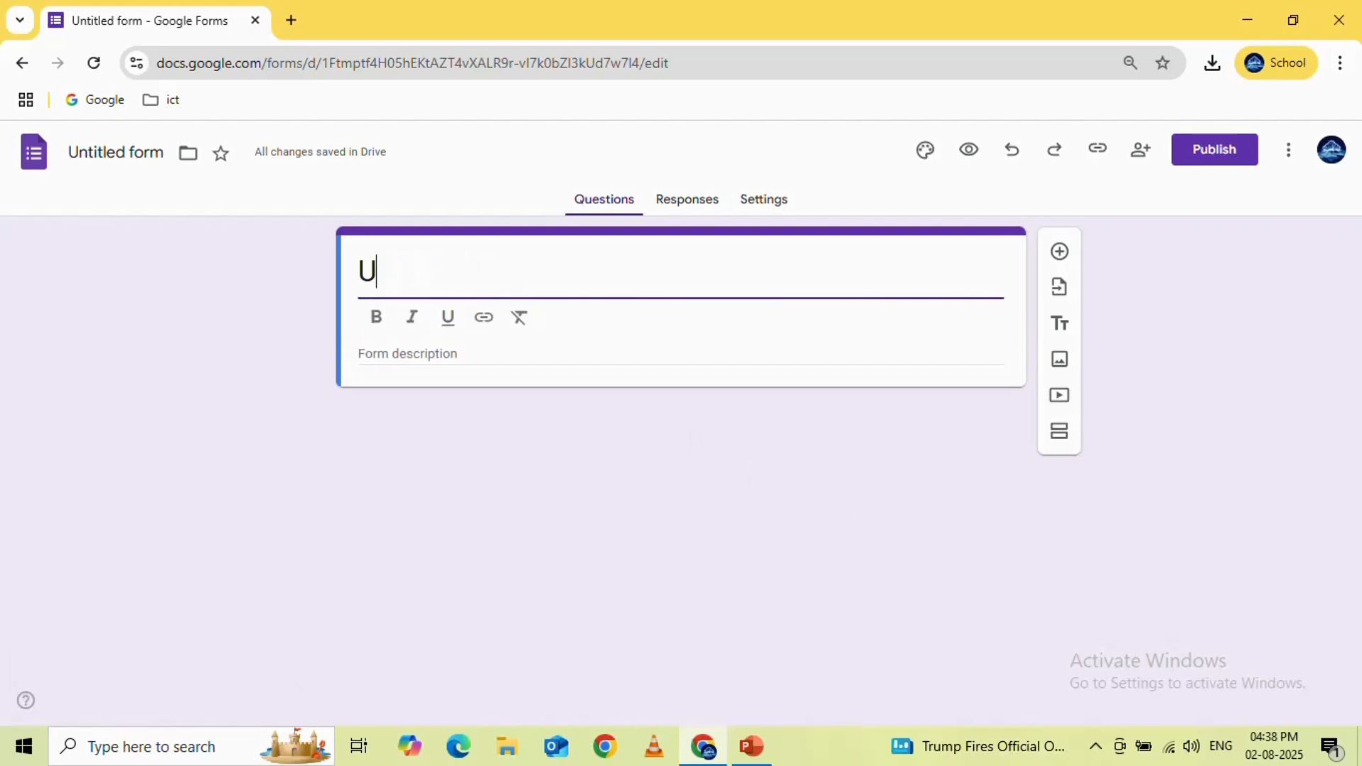
{"action": "type", "text": "St"}
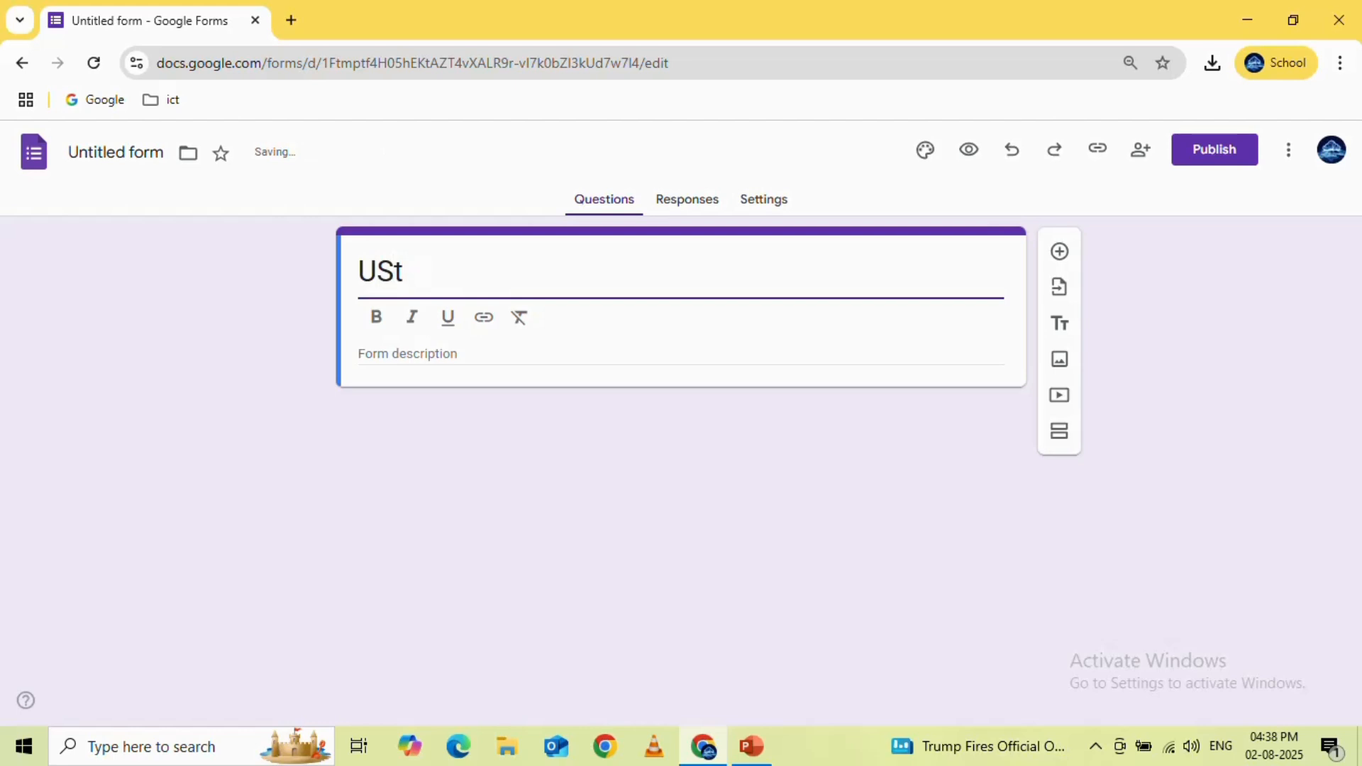
{"action": "key", "text": "Left"}
{"action": "key", "text": "Left"}
{"action": "key", "text": "BackSpace"}
{"action": "key", "text": "Right"}
{"action": "key", "text": "Right"}
{"action": "type", "text": "uden"}
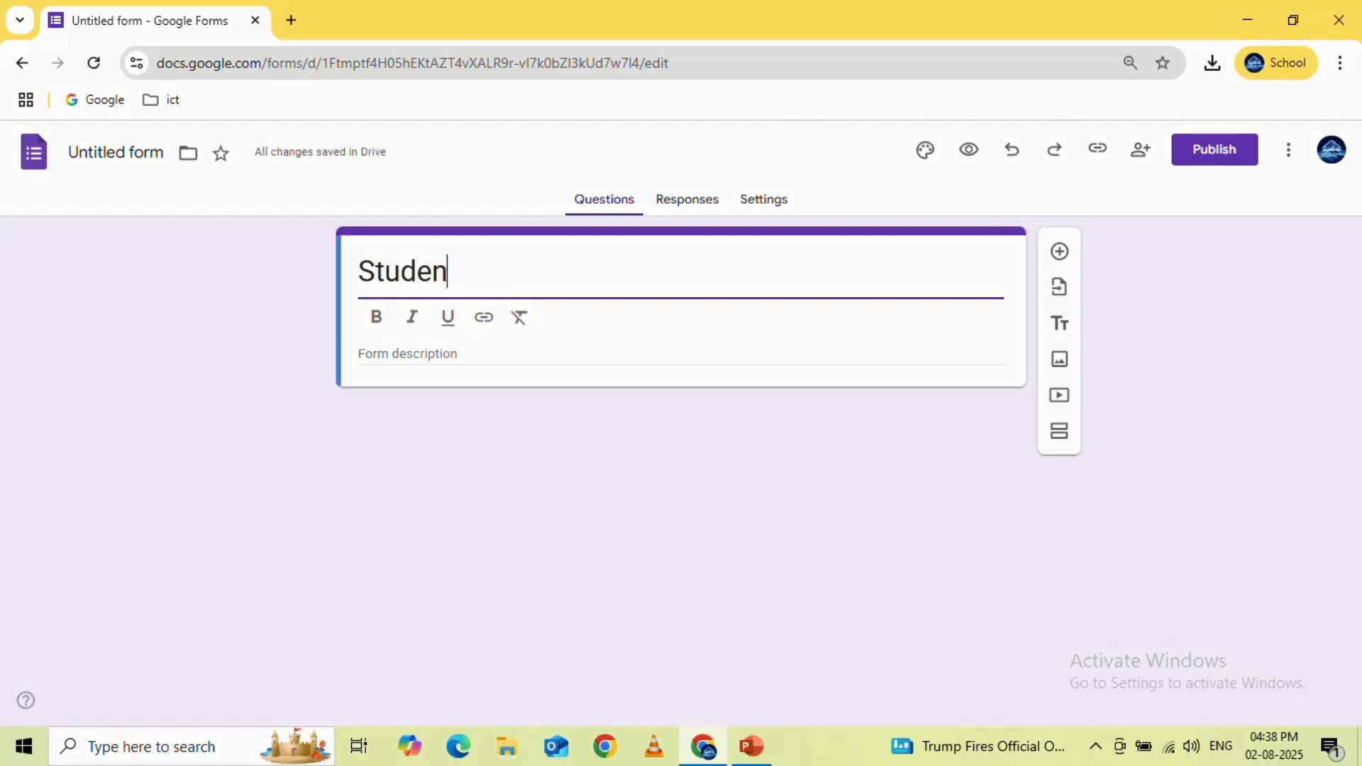
{"action": "type", "text": "t I"}
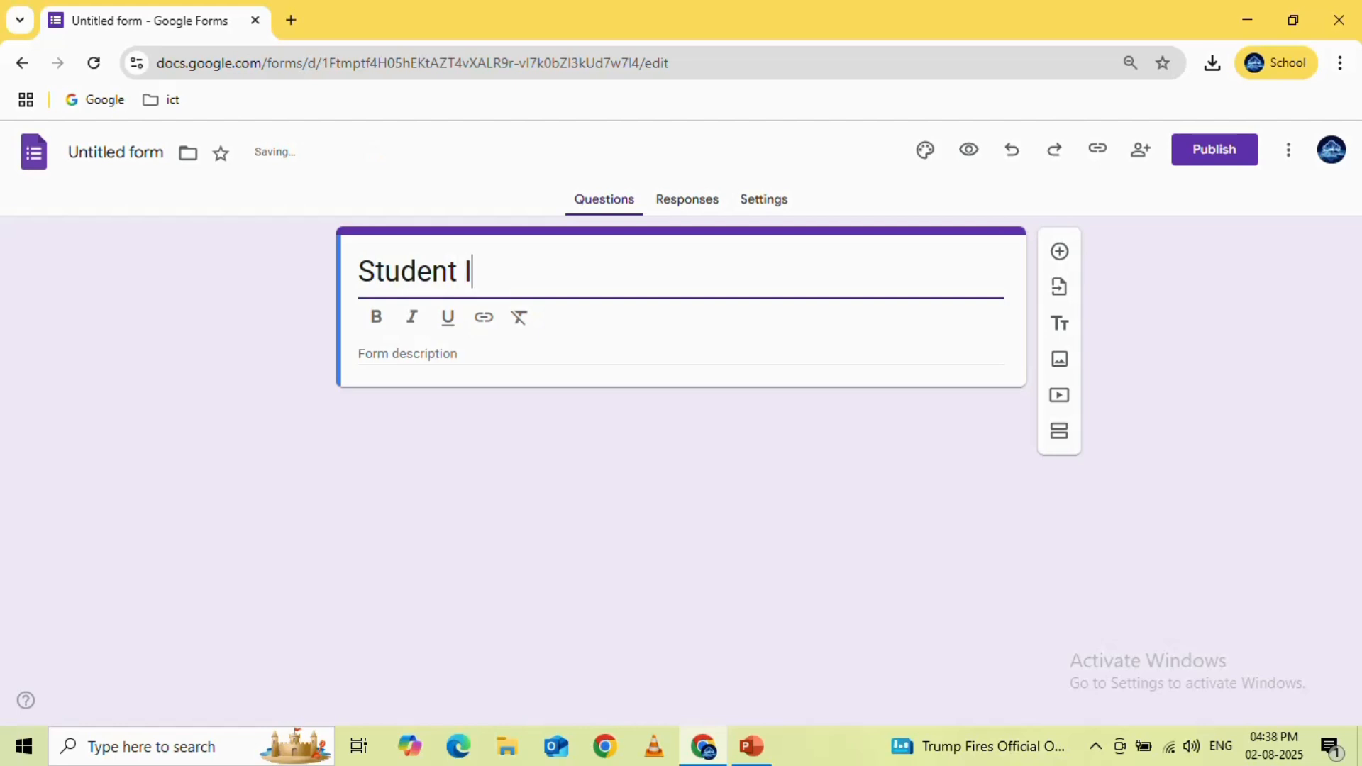
{"action": "type", "text": "nforma"}
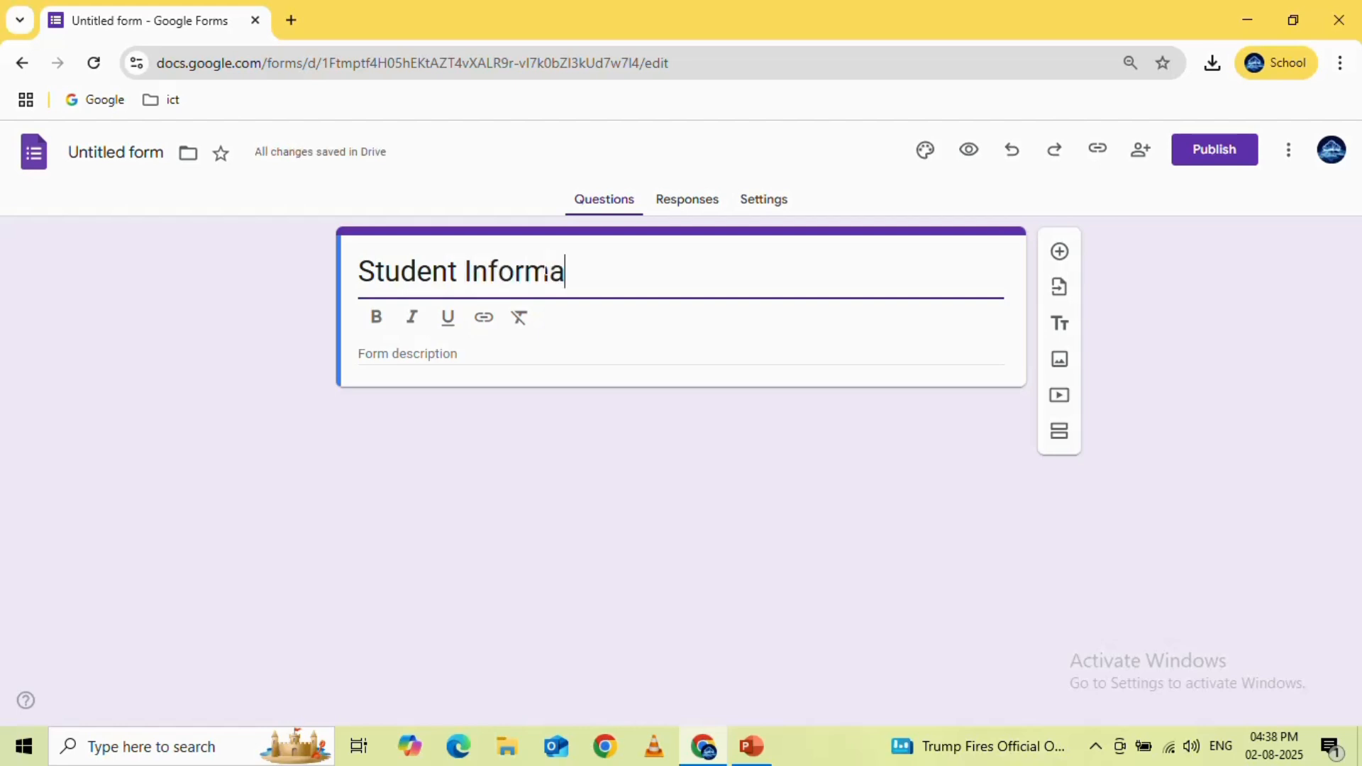
{"action": "type", "text": "tion"}
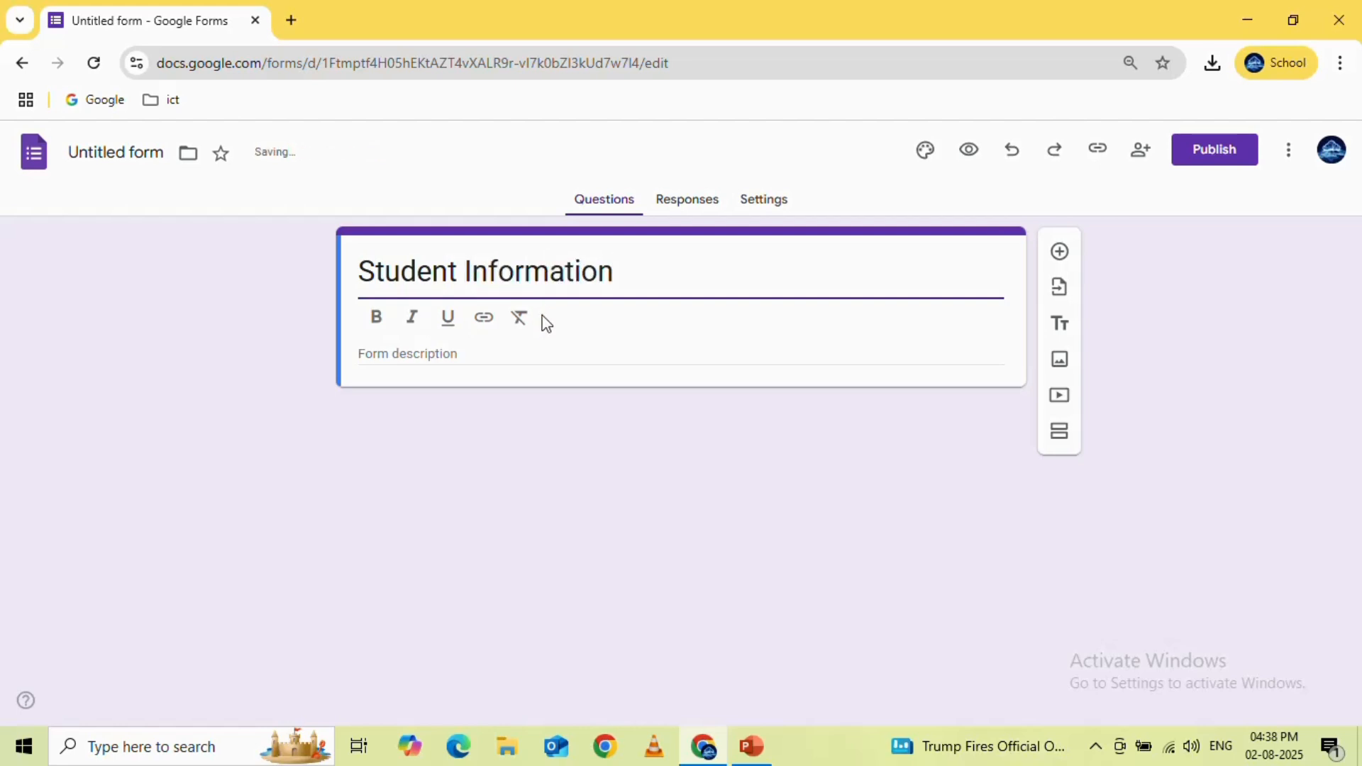
{"action": "left_click", "coordinate": [482, 355]}
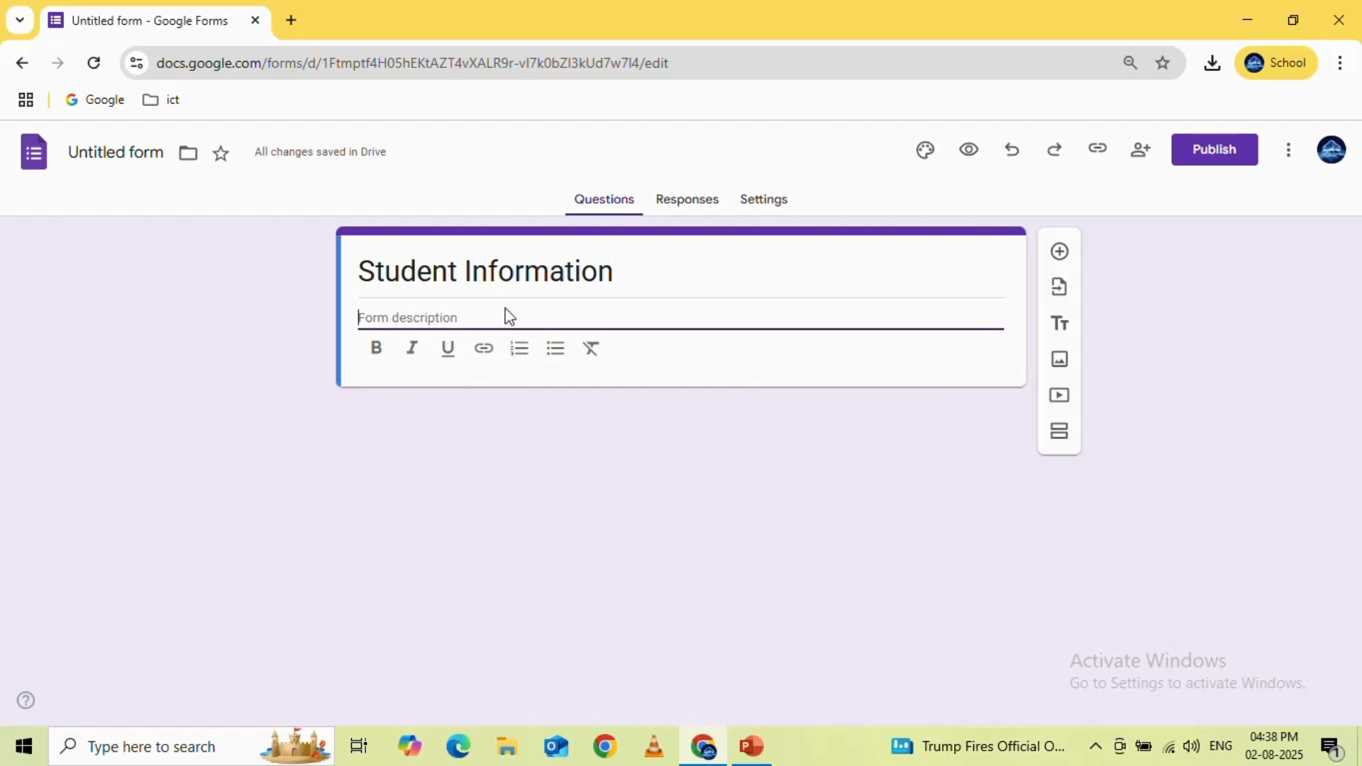
{"action": "left_click", "coordinate": [1152, 273]}
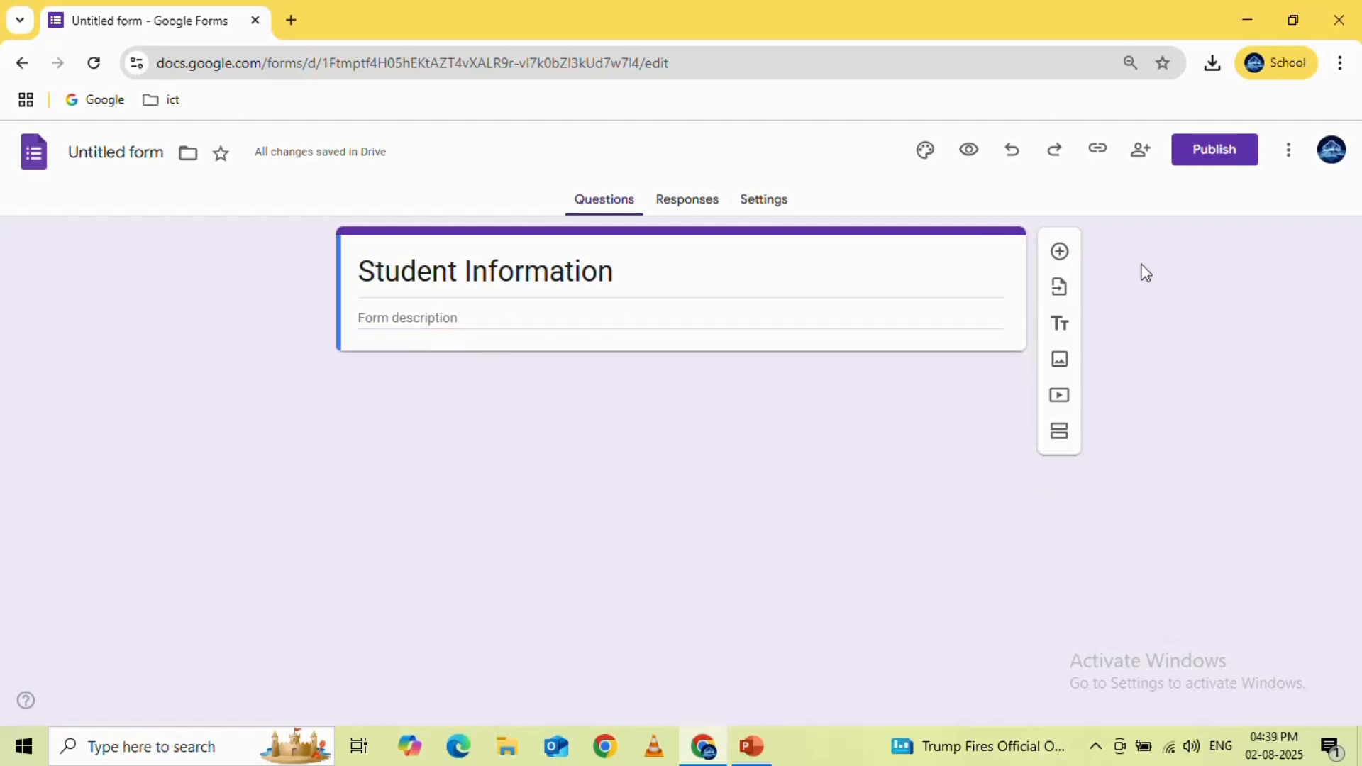
Add a question of the Short answer type with the question text "Name"
{"action": "left_click", "coordinate": [1060, 254]}
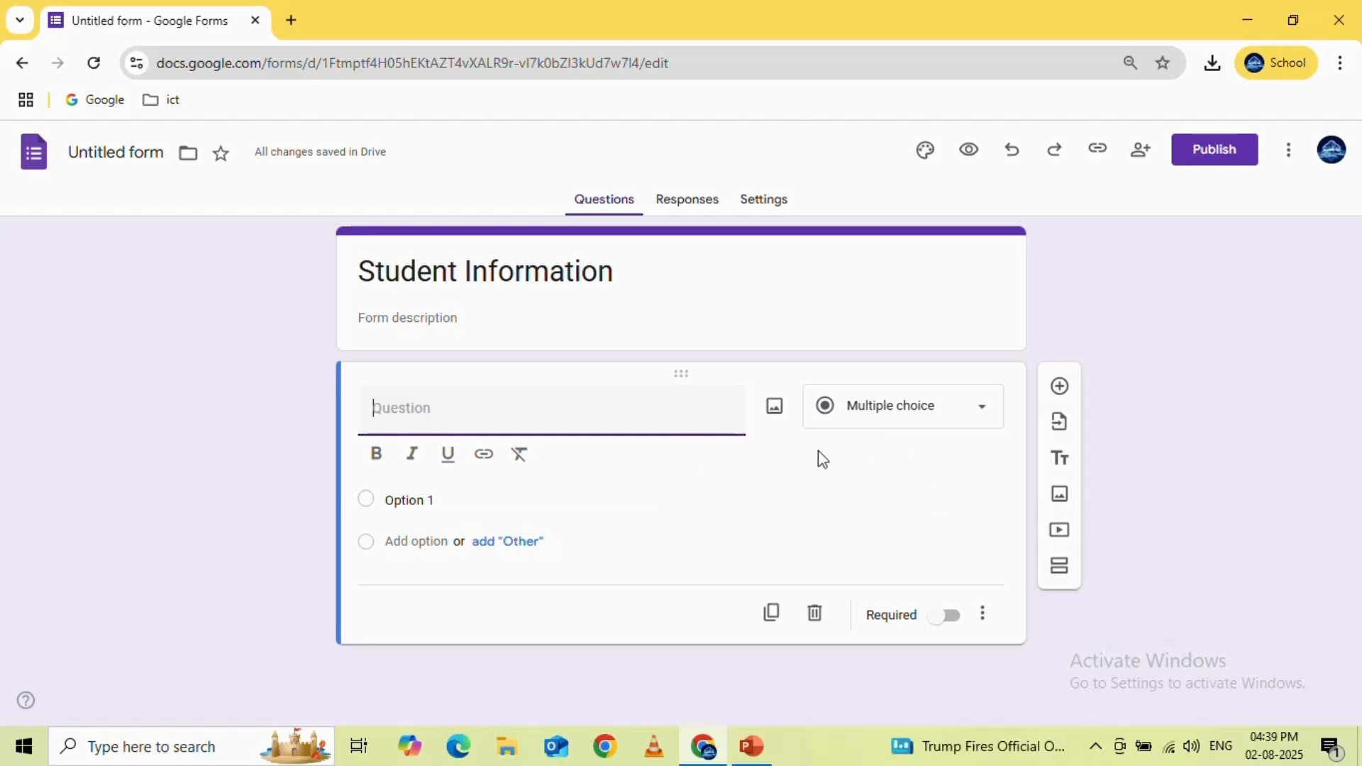
{"action": "left_click", "coordinate": [981, 418]}
{"action": "left_click", "coordinate": [981, 419]}
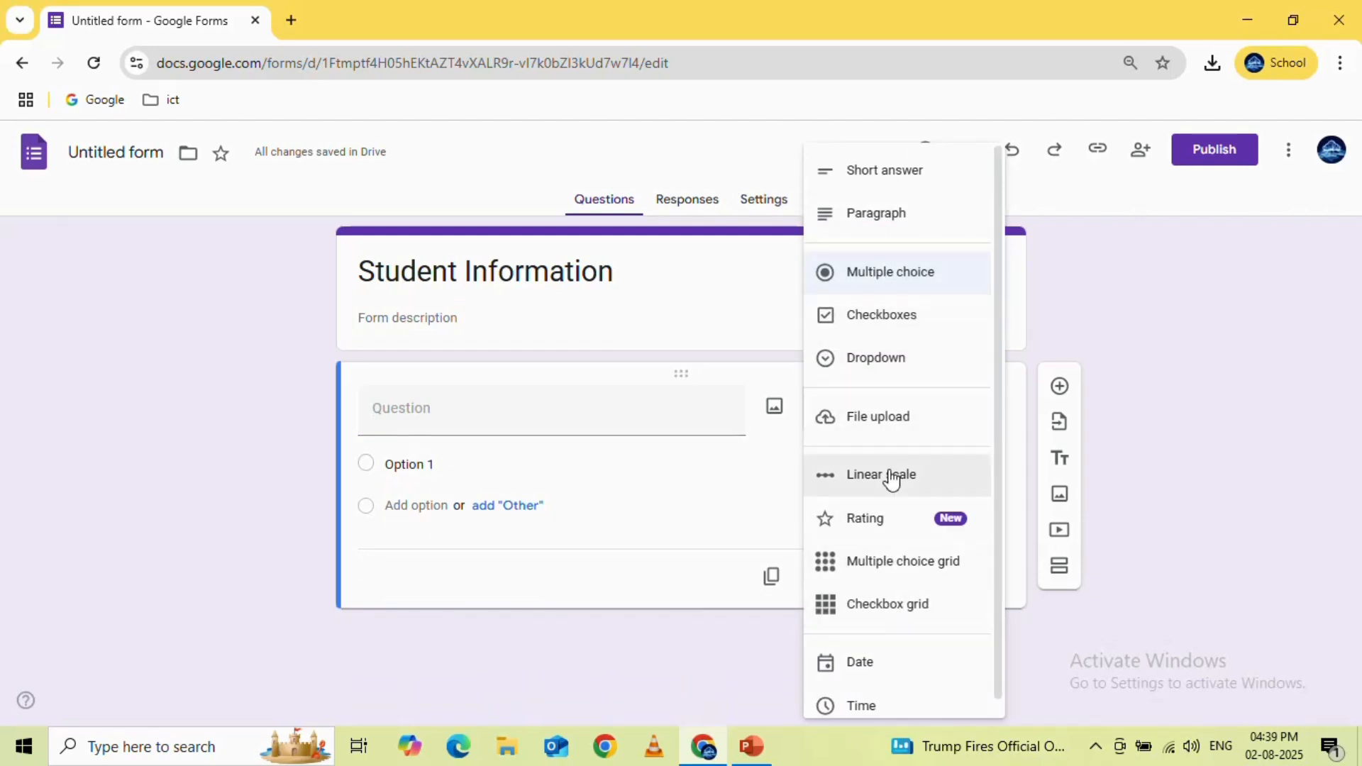
{"action": "left_click", "coordinate": [880, 183]}
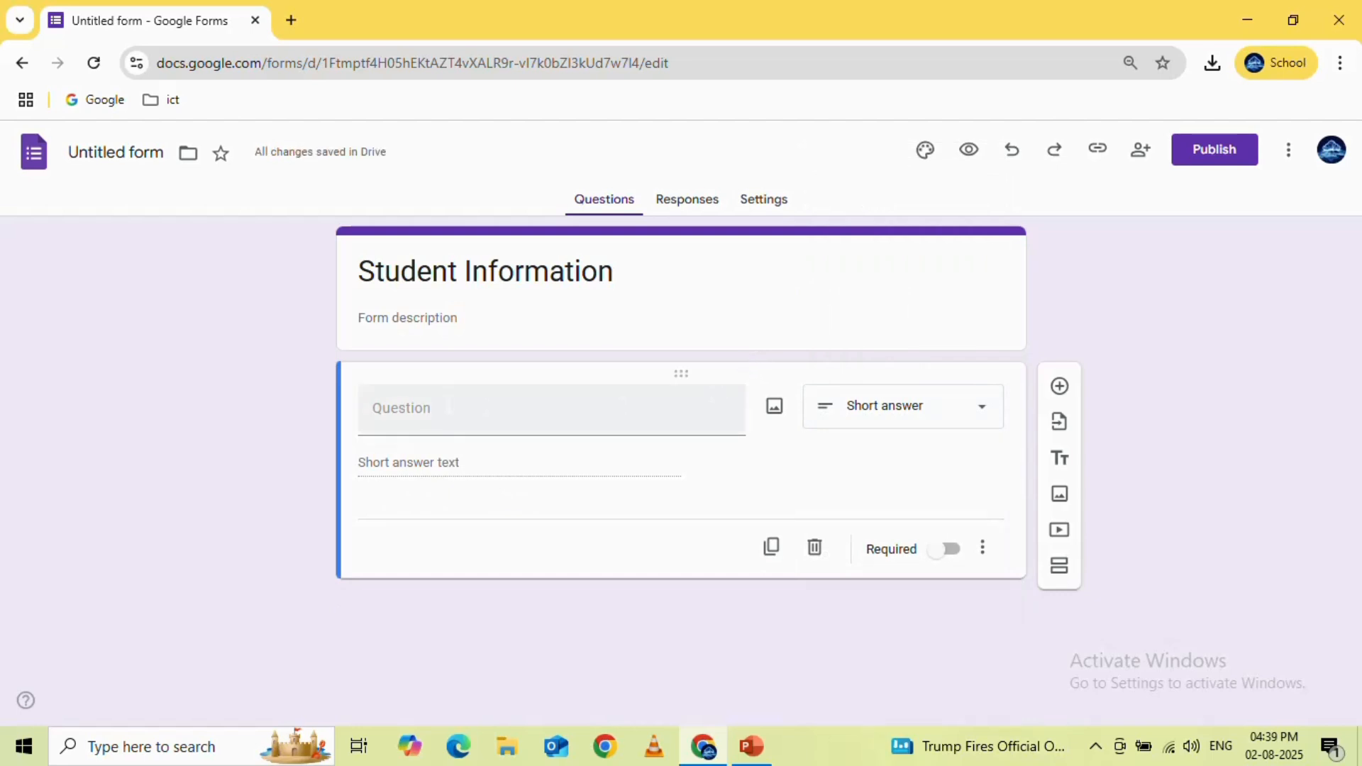
{"action": "left_click", "coordinate": [447, 408]}
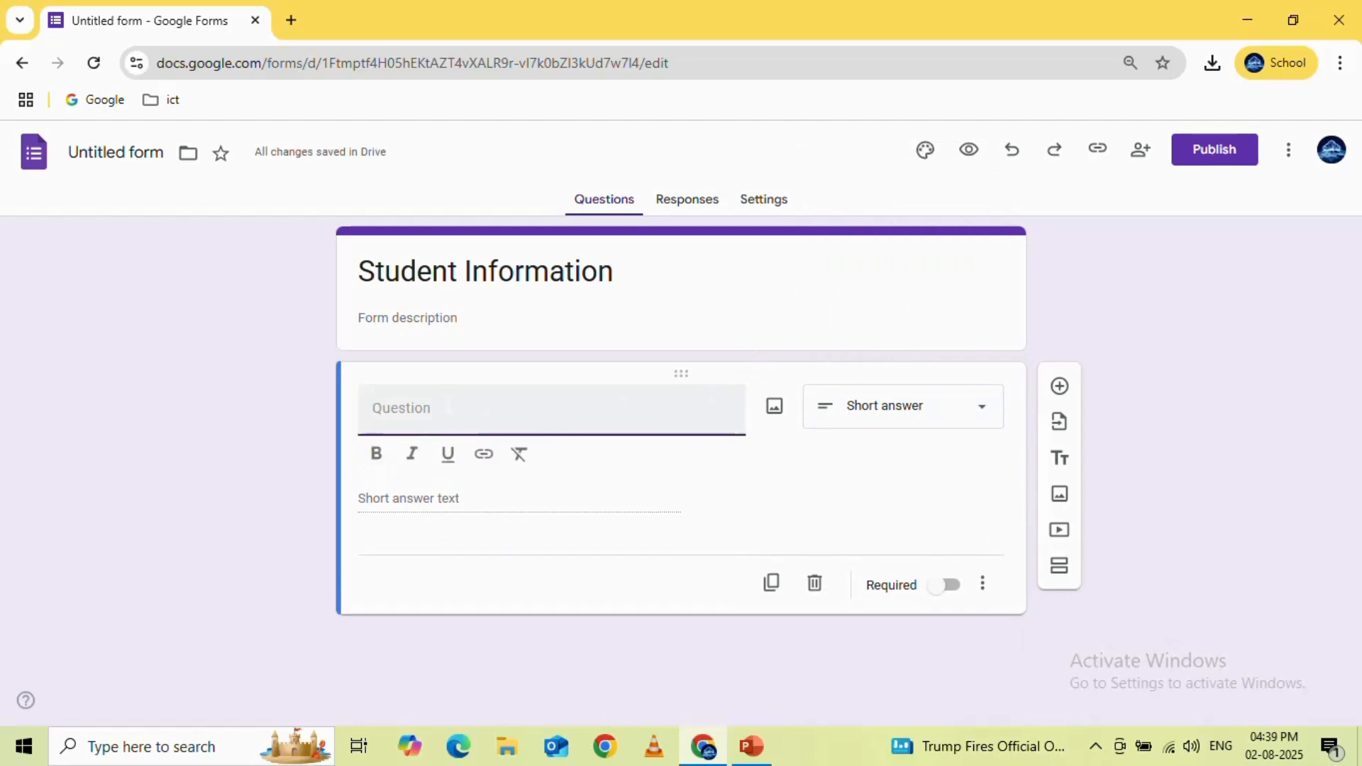
{"action": "type", "text": "Nam"}
{"action": "type", "text": "e"}
{"action": "left_click", "coordinate": [1127, 363]}
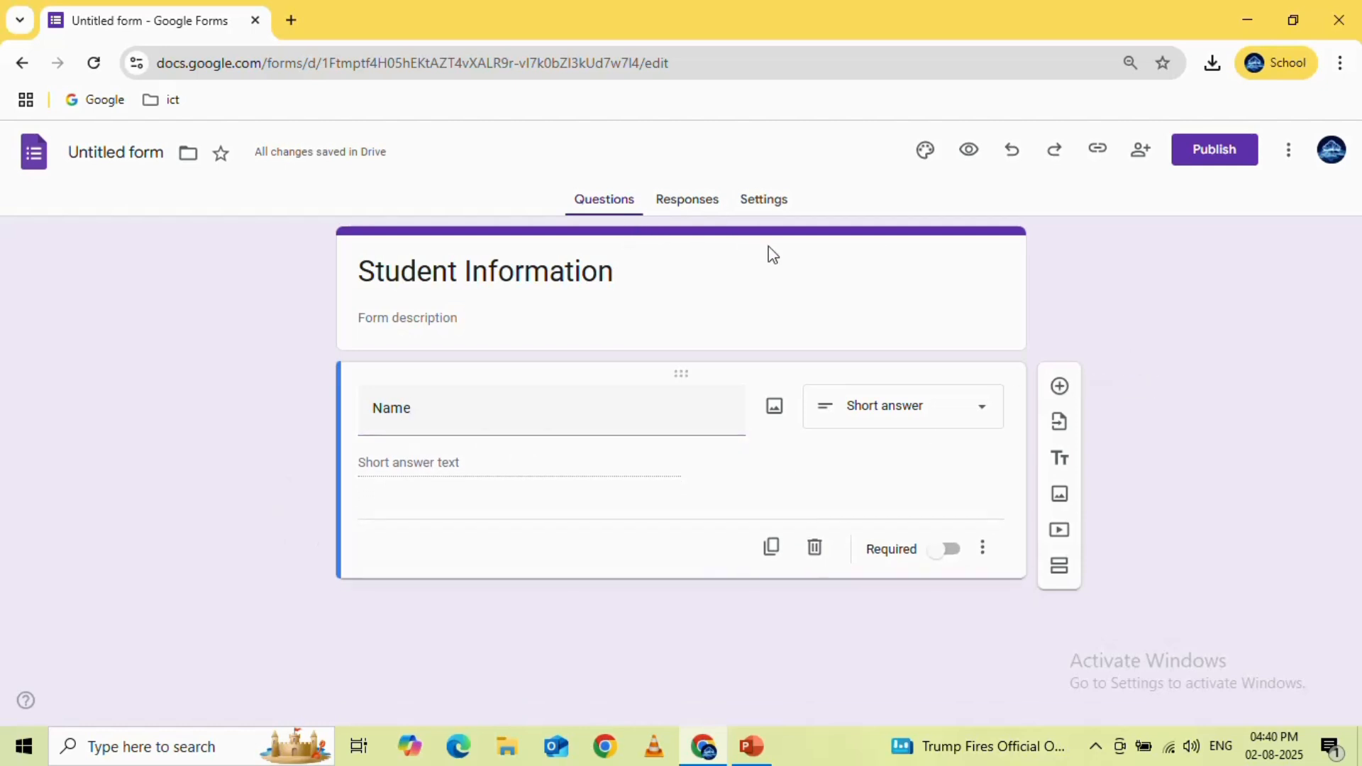
Preview the form as respondents see it, and close the preview to return to editing
{"action": "left_click", "coordinate": [968, 152]}
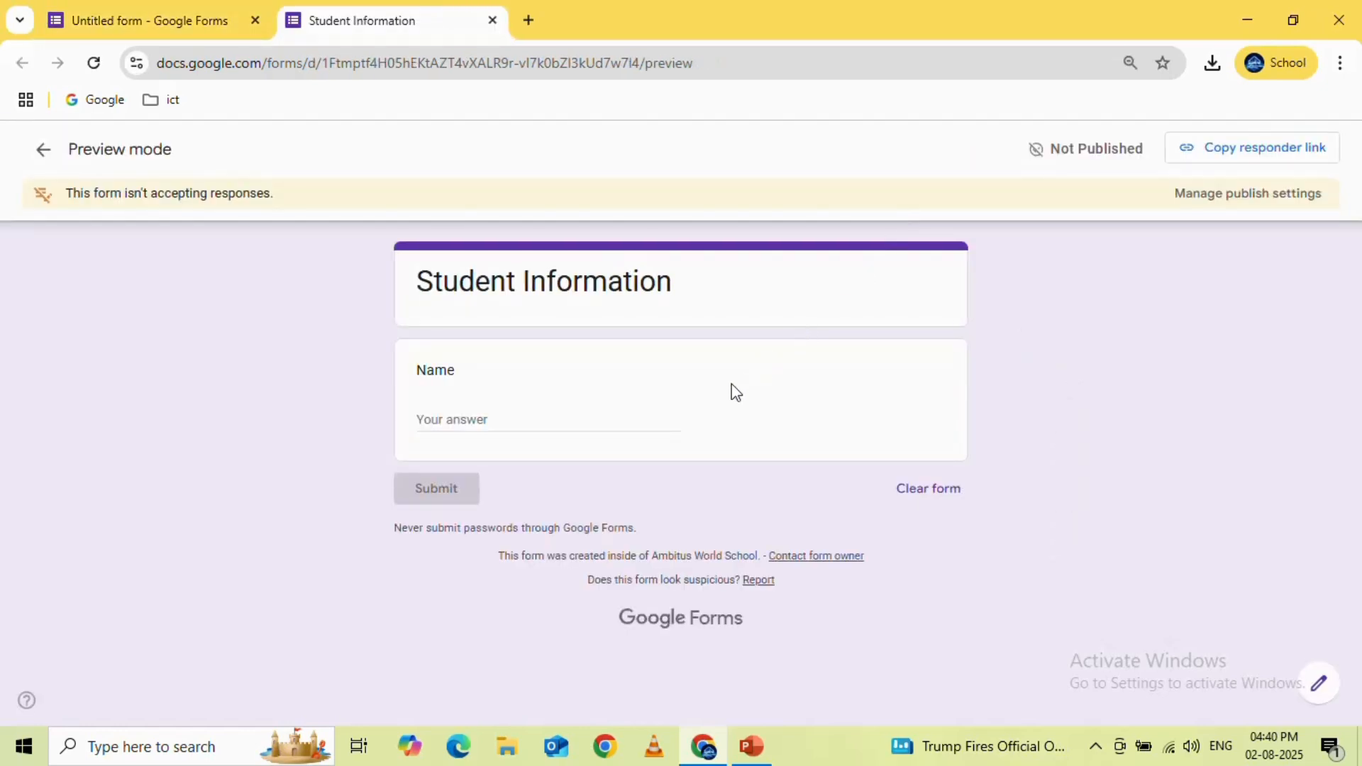
{"action": "left_click", "coordinate": [135, 8]}
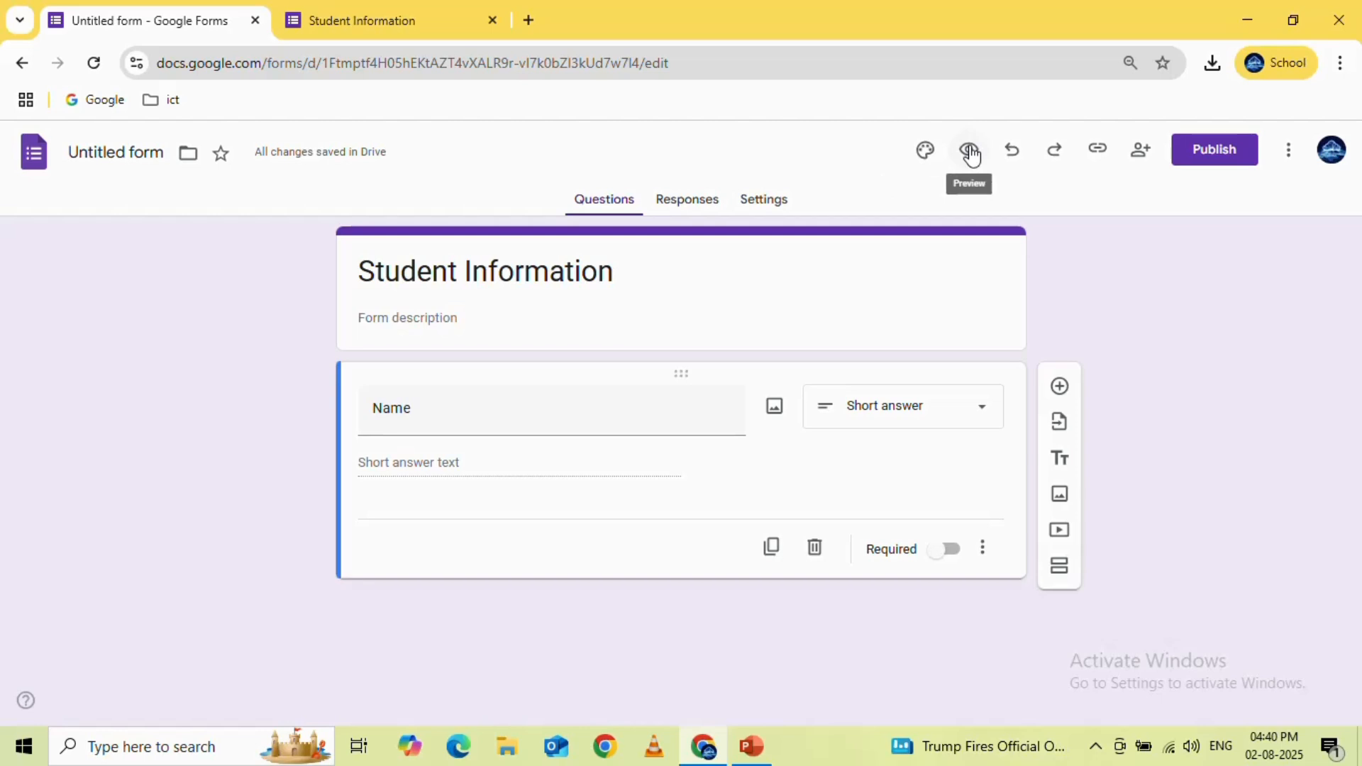
{"action": "left_click", "coordinate": [369, 19]}
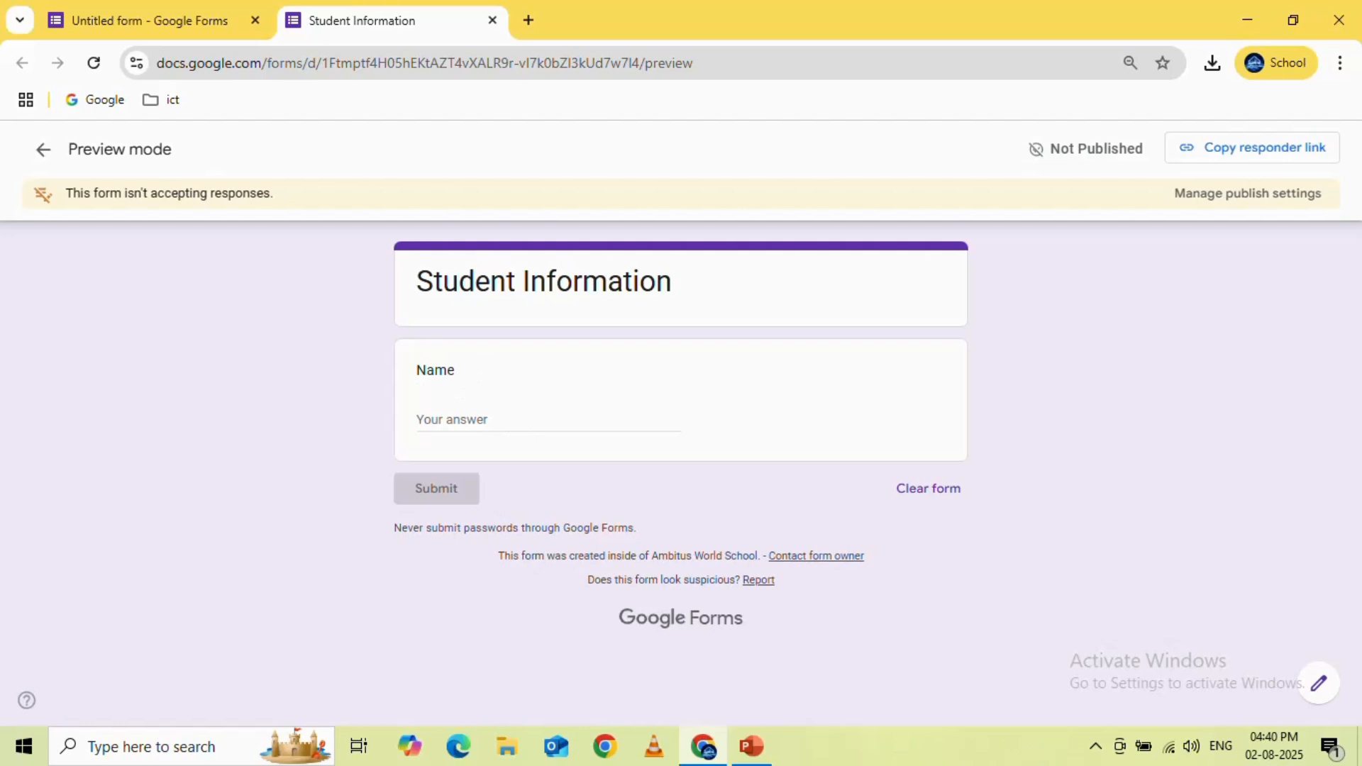
{"action": "left_click", "coordinate": [492, 20]}
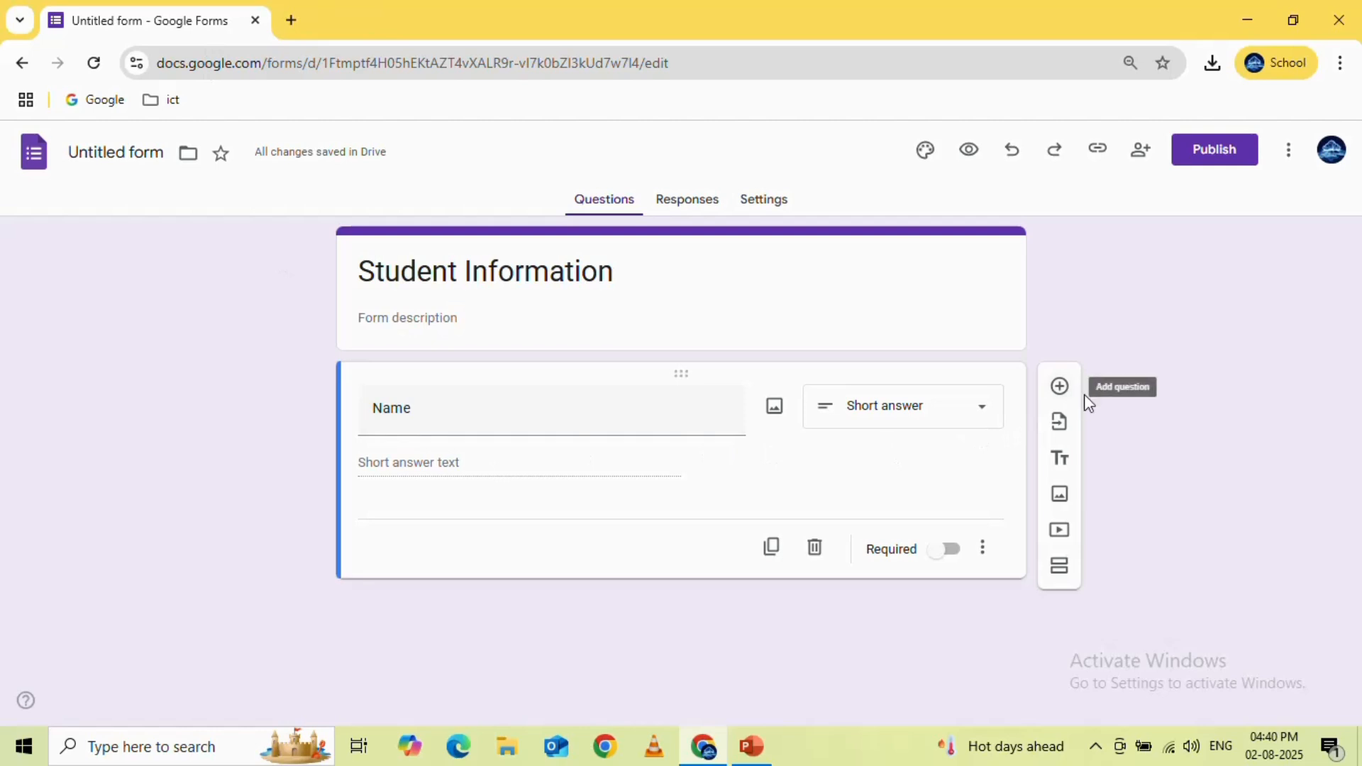
Add a second question below Name, of the Short answer type, with the question text "Phone Number"
{"action": "left_click", "coordinate": [1060, 387]}
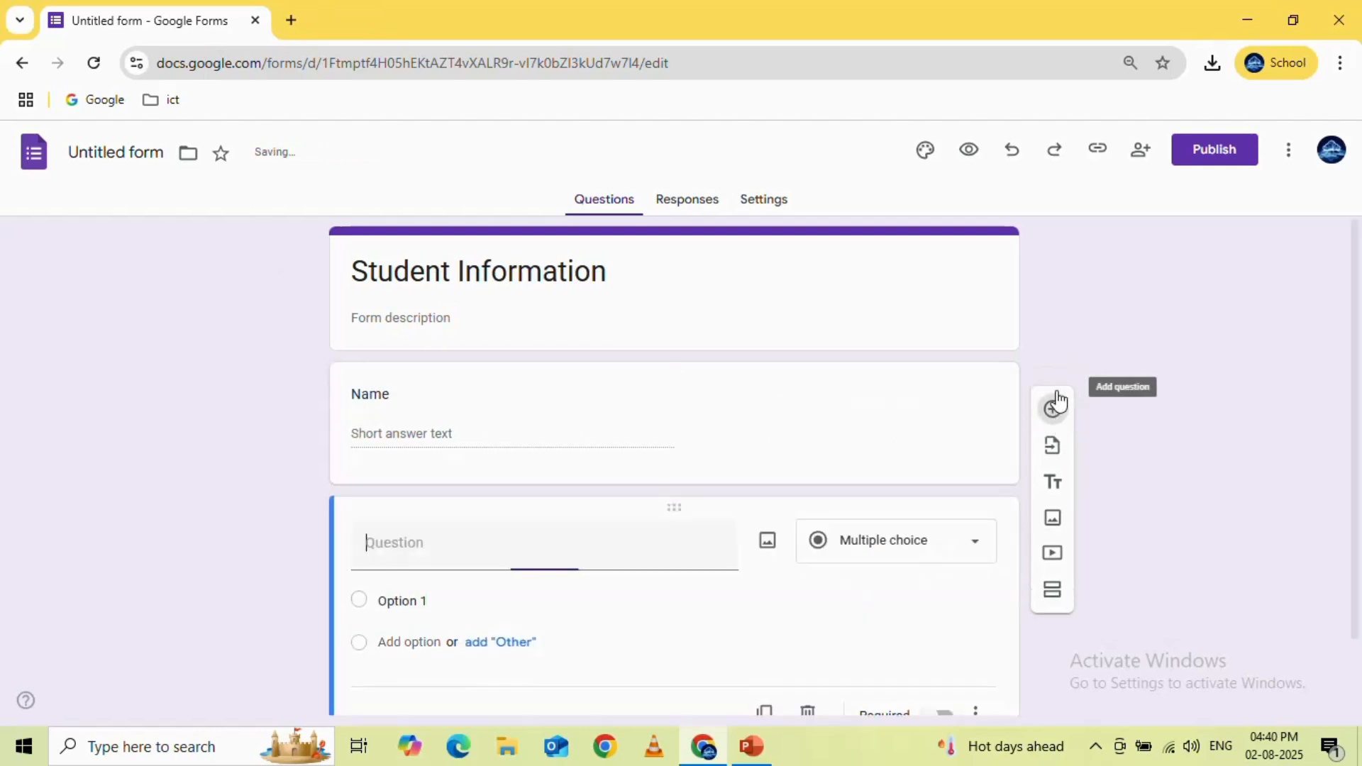
{"action": "left_click", "coordinate": [974, 545]}
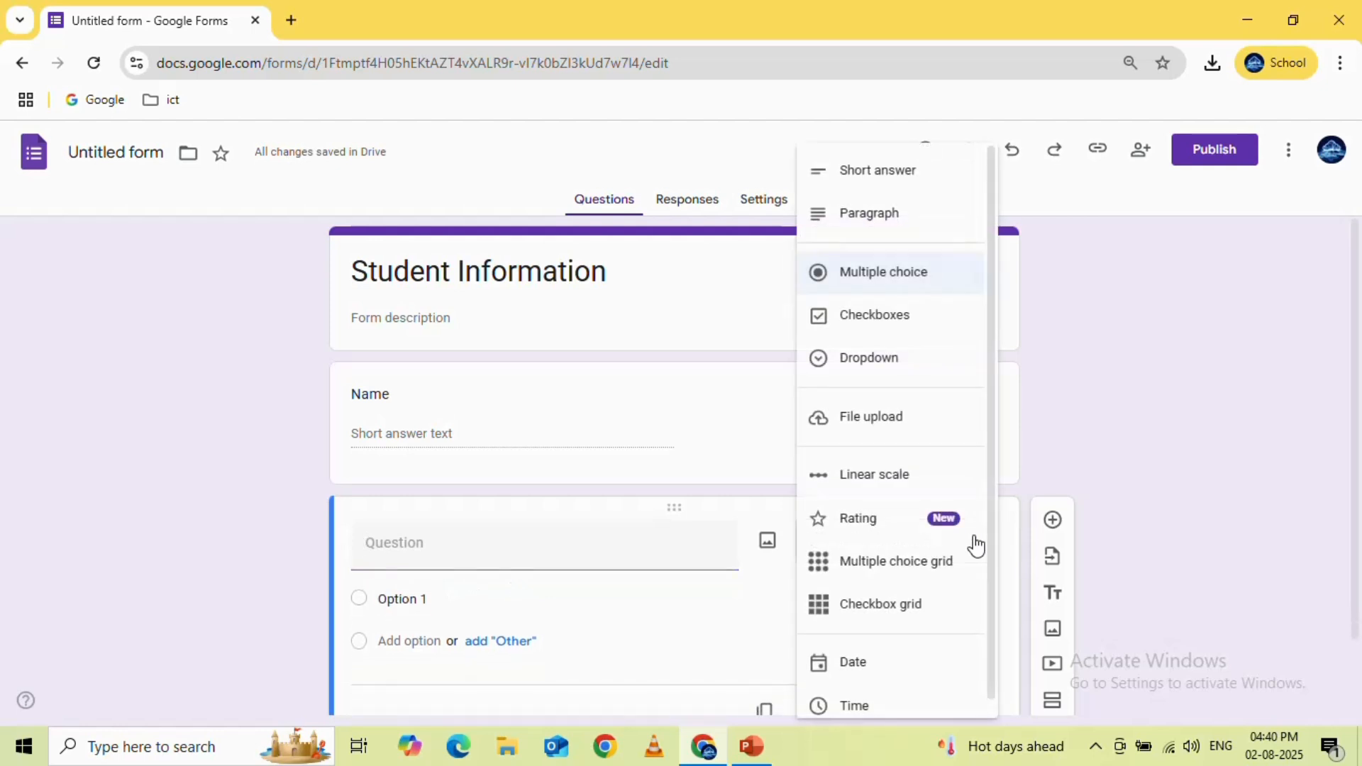
{"action": "left_click", "coordinate": [905, 190]}
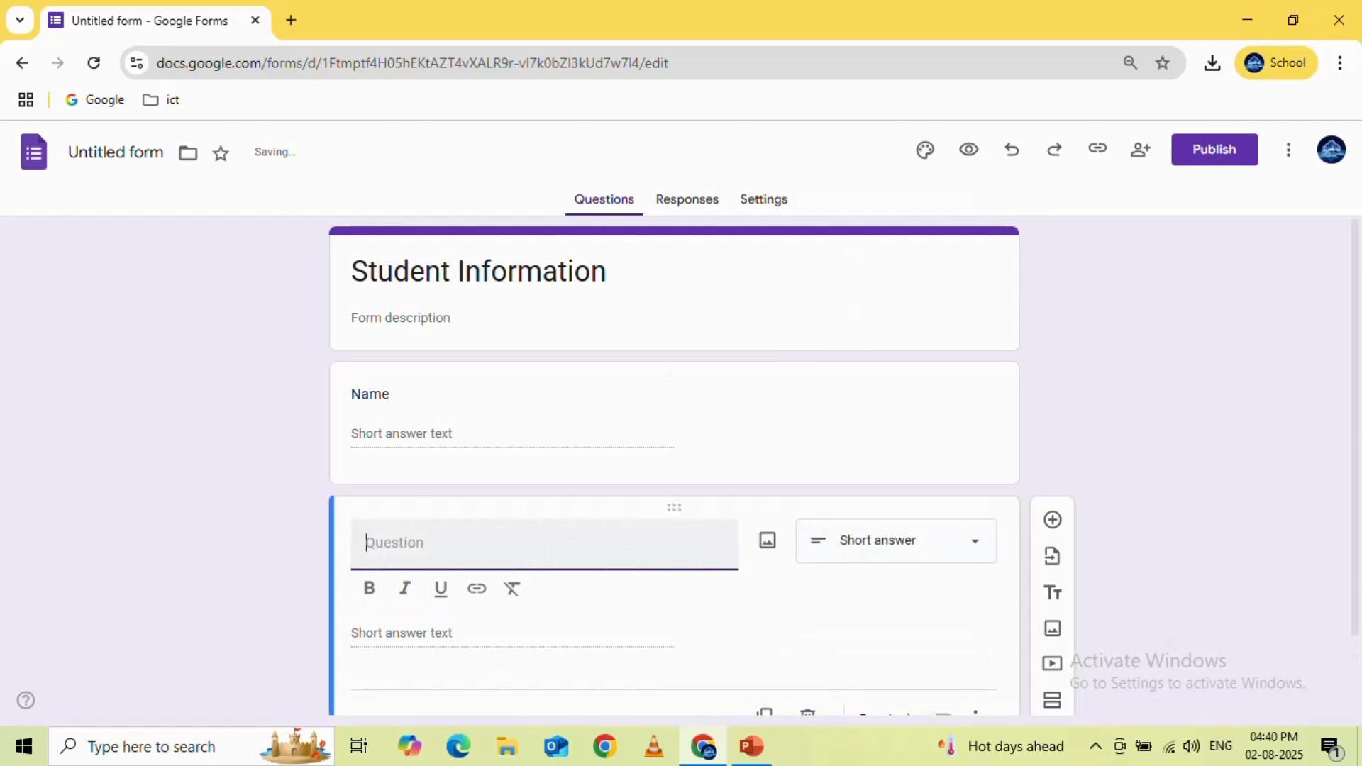
{"action": "type", "text": "Phone"}
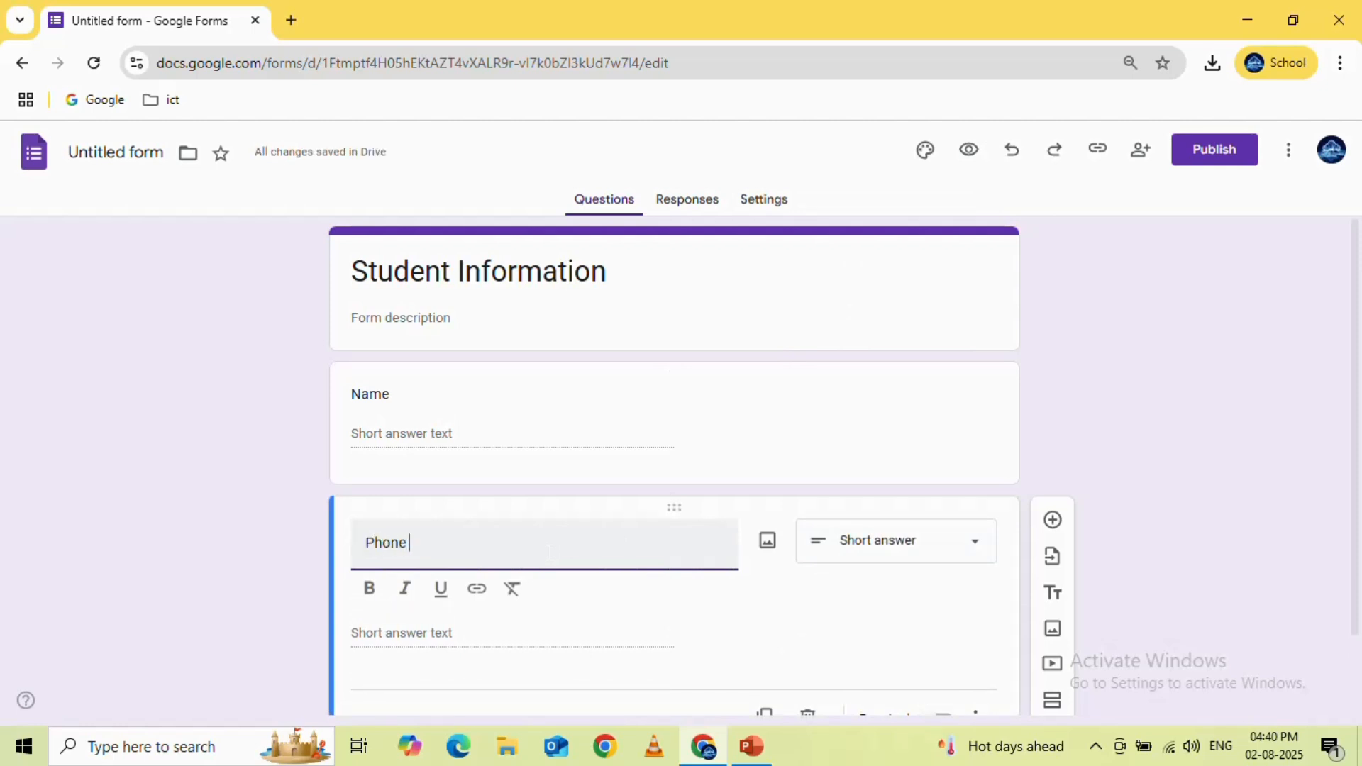
{"action": "type", "text": " Nu"}
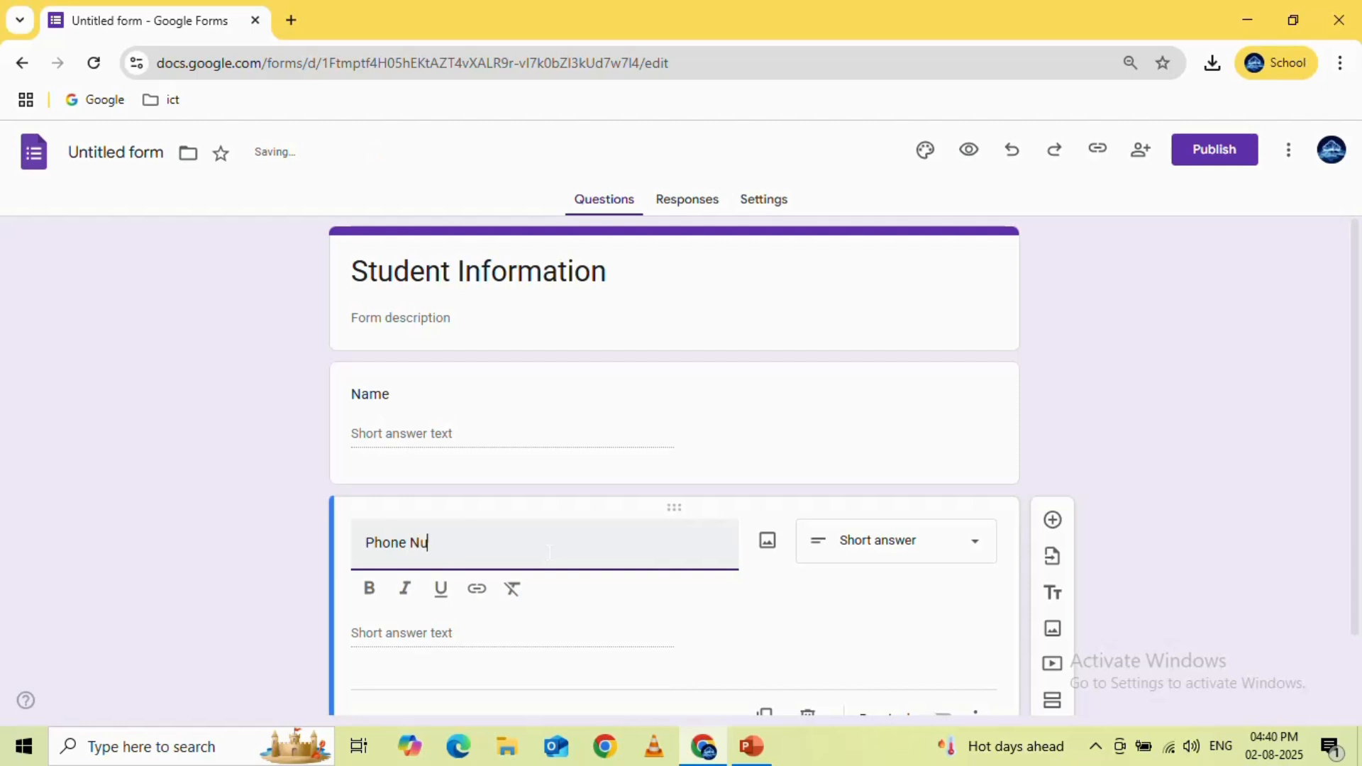
{"action": "type", "text": "mber"}
{"action": "left_click", "coordinate": [1191, 466]}
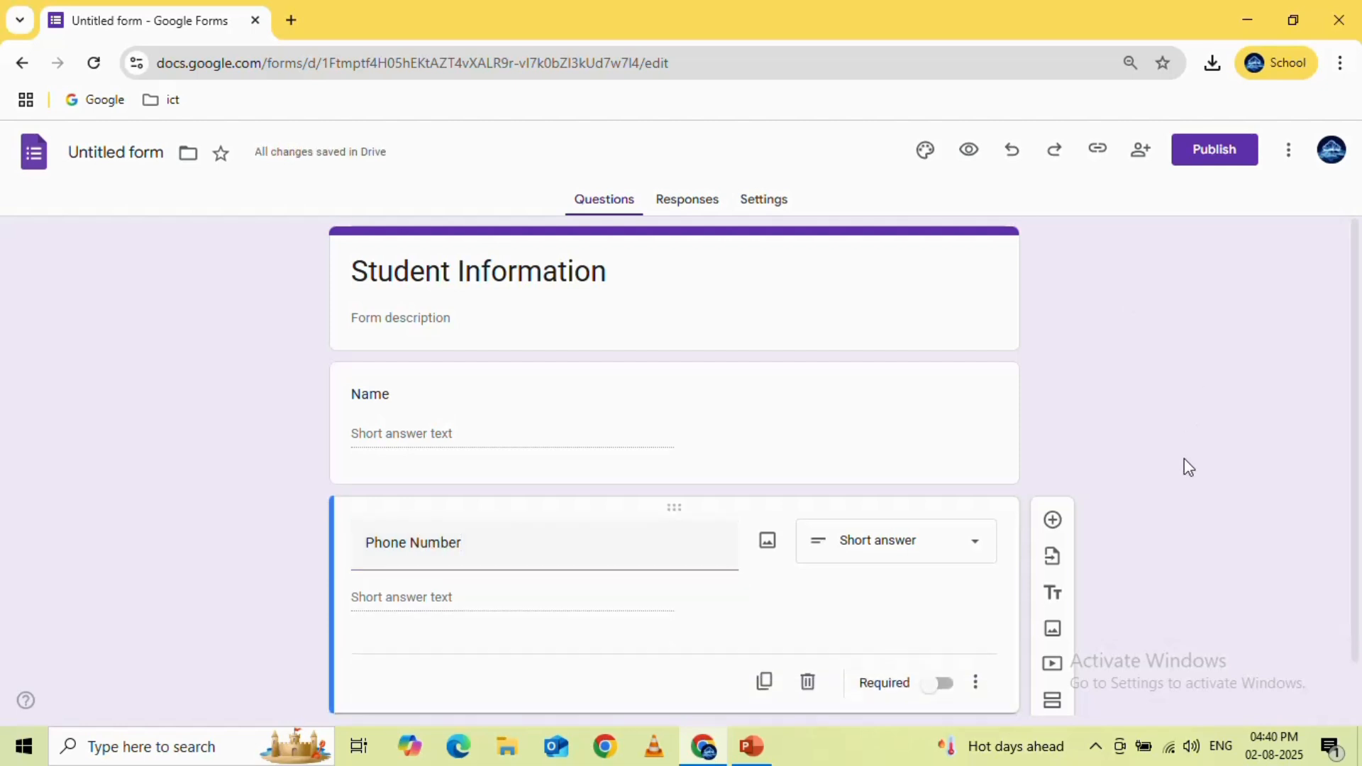
{"action": "scroll", "coordinate": [1188, 468], "scroll_direction": "down", "scroll_amount": 1}
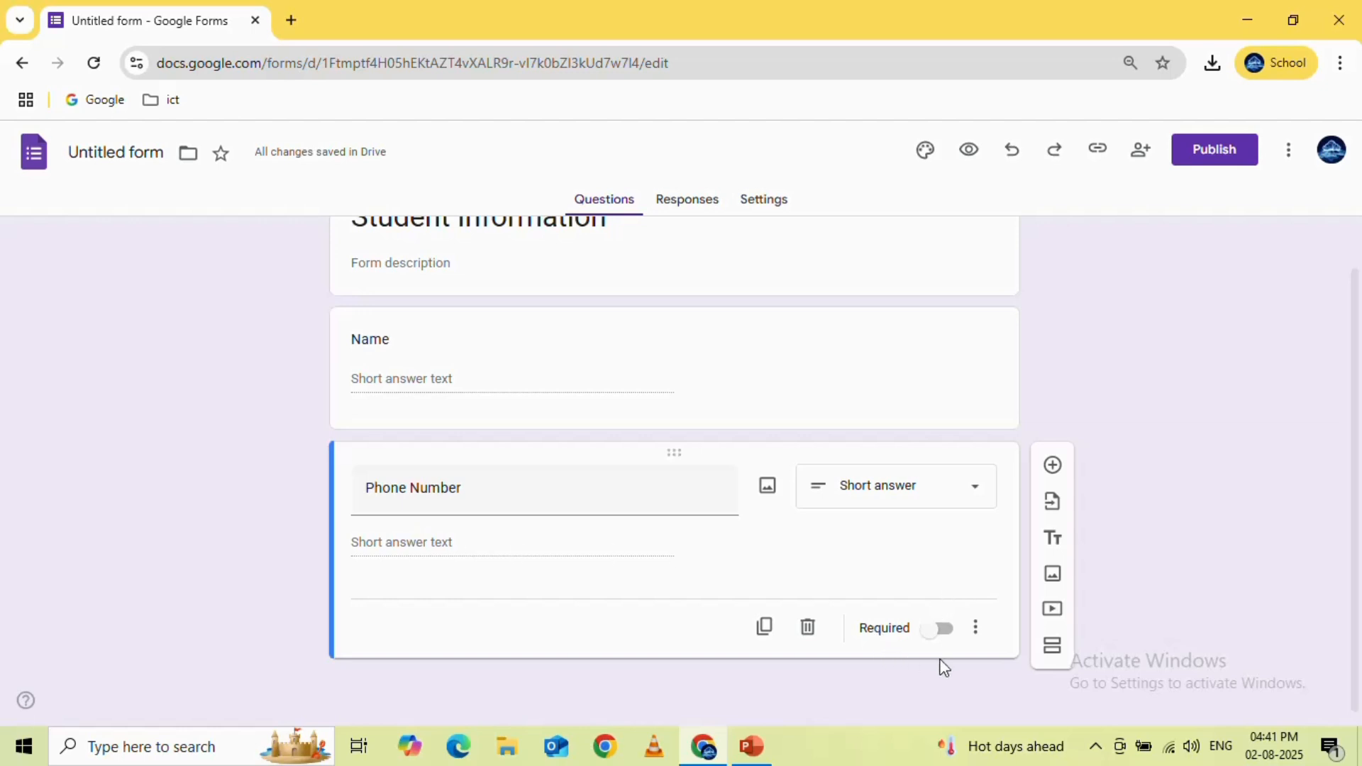
Add response validation to the Phone Number question, using the Number rule with the condition Is number
{"action": "left_click", "coordinate": [977, 628]}
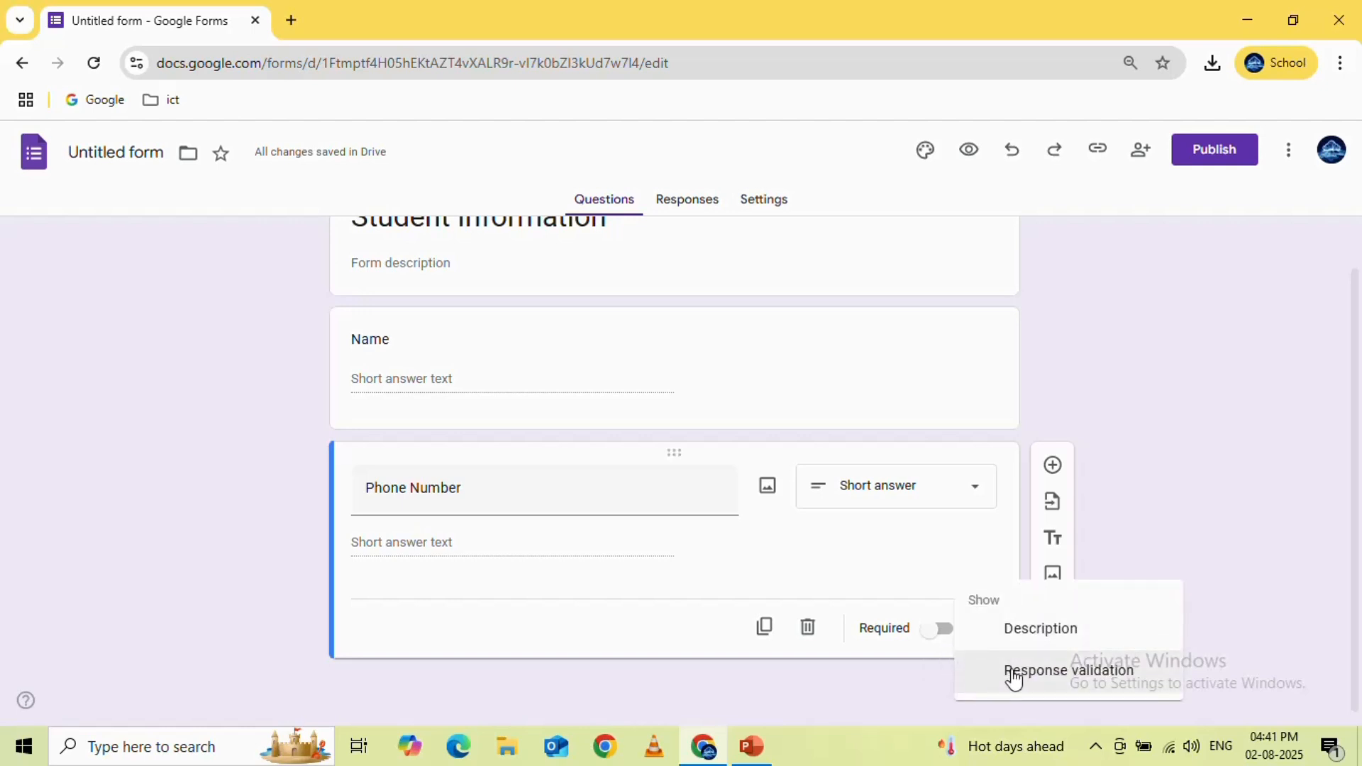
{"action": "left_click", "coordinate": [1050, 674]}
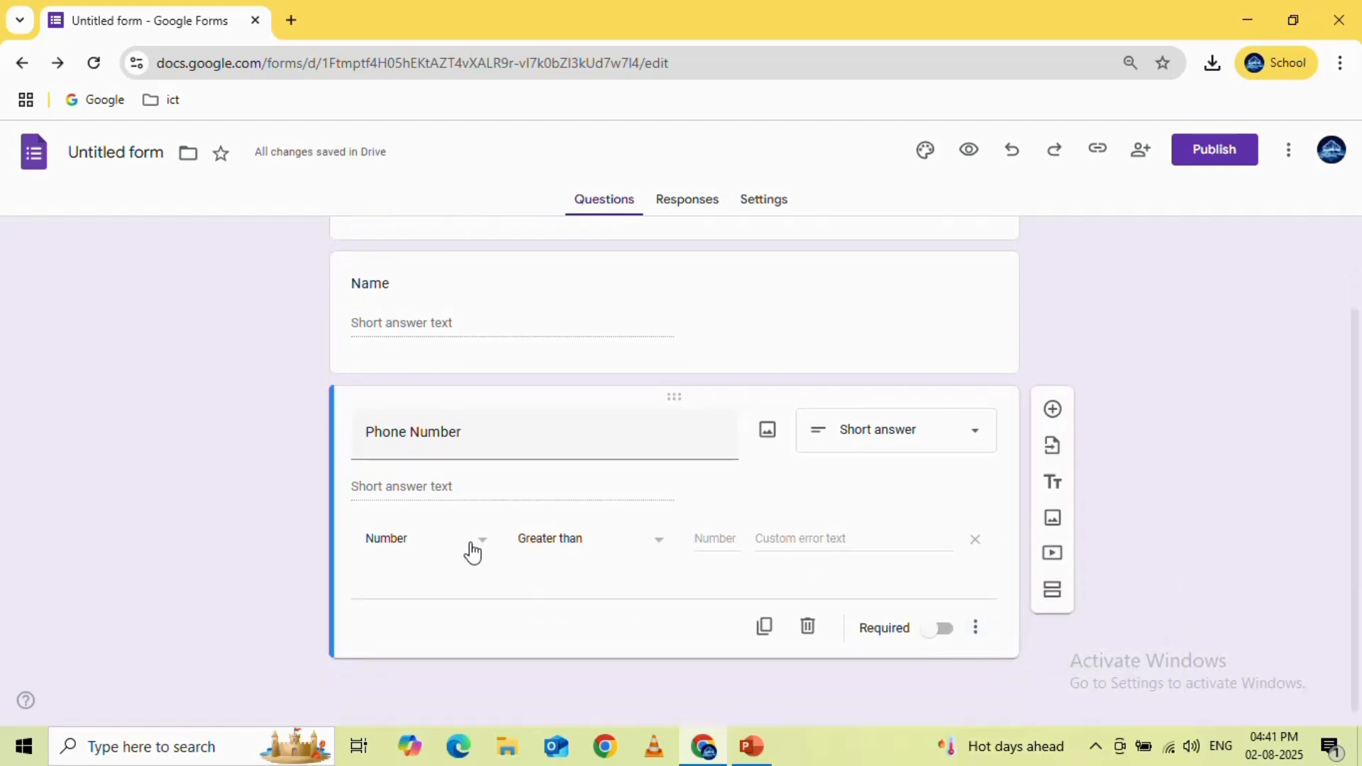
{"action": "left_click", "coordinate": [485, 543]}
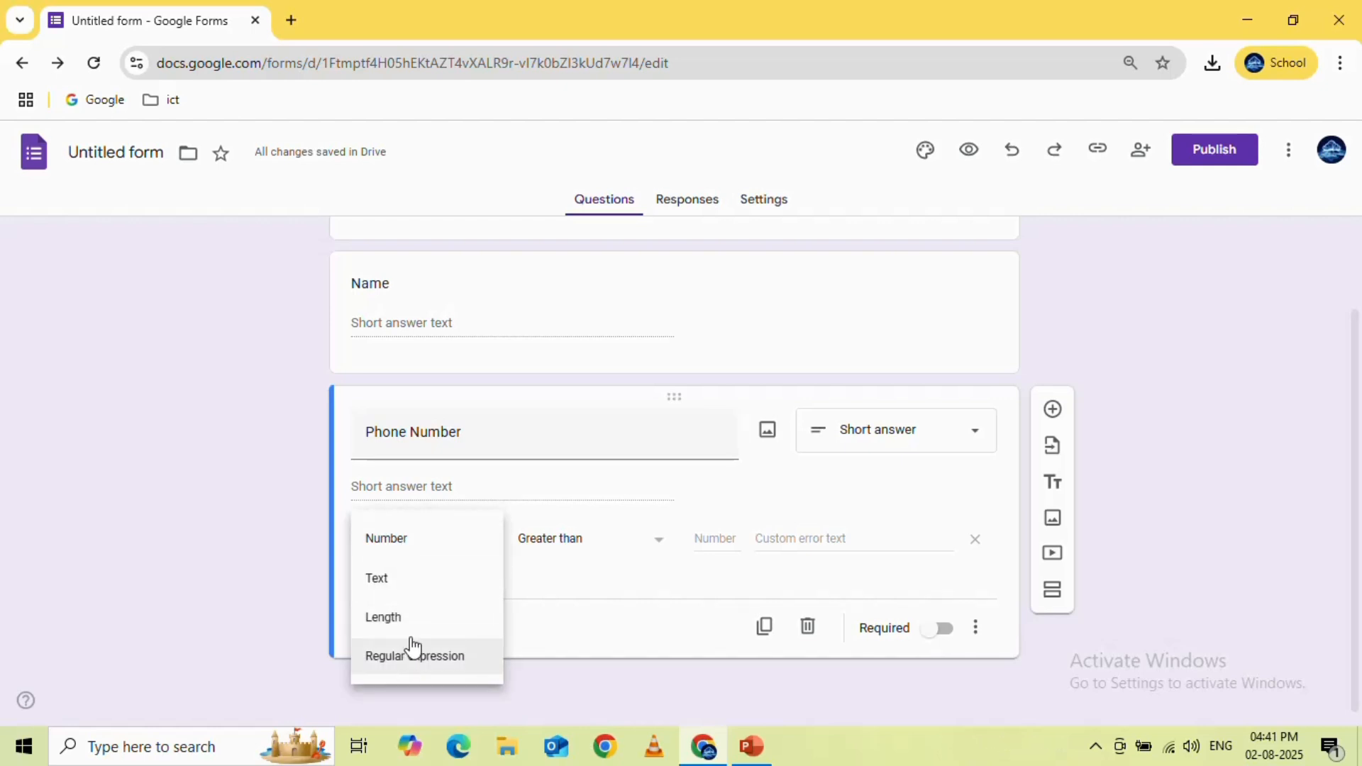
{"action": "left_click", "coordinate": [425, 544]}
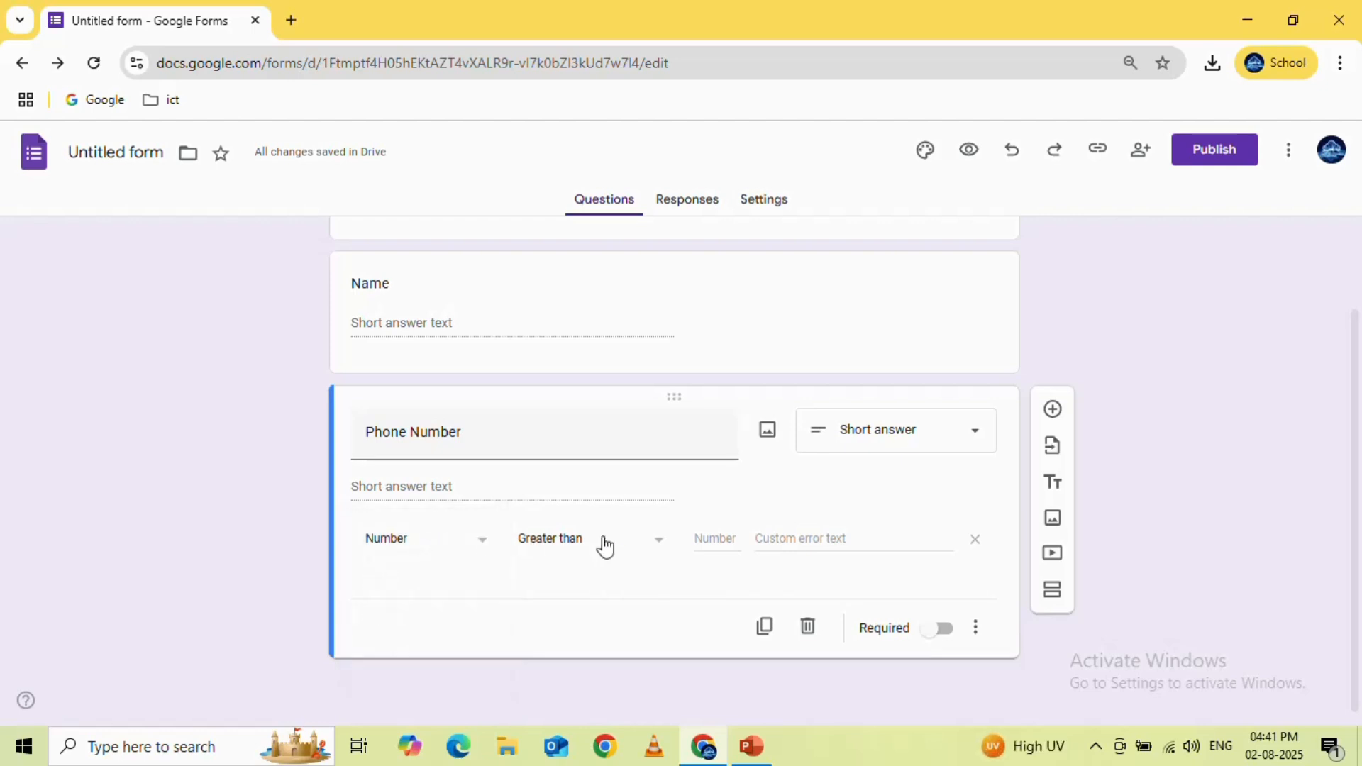
{"action": "left_click", "coordinate": [666, 544]}
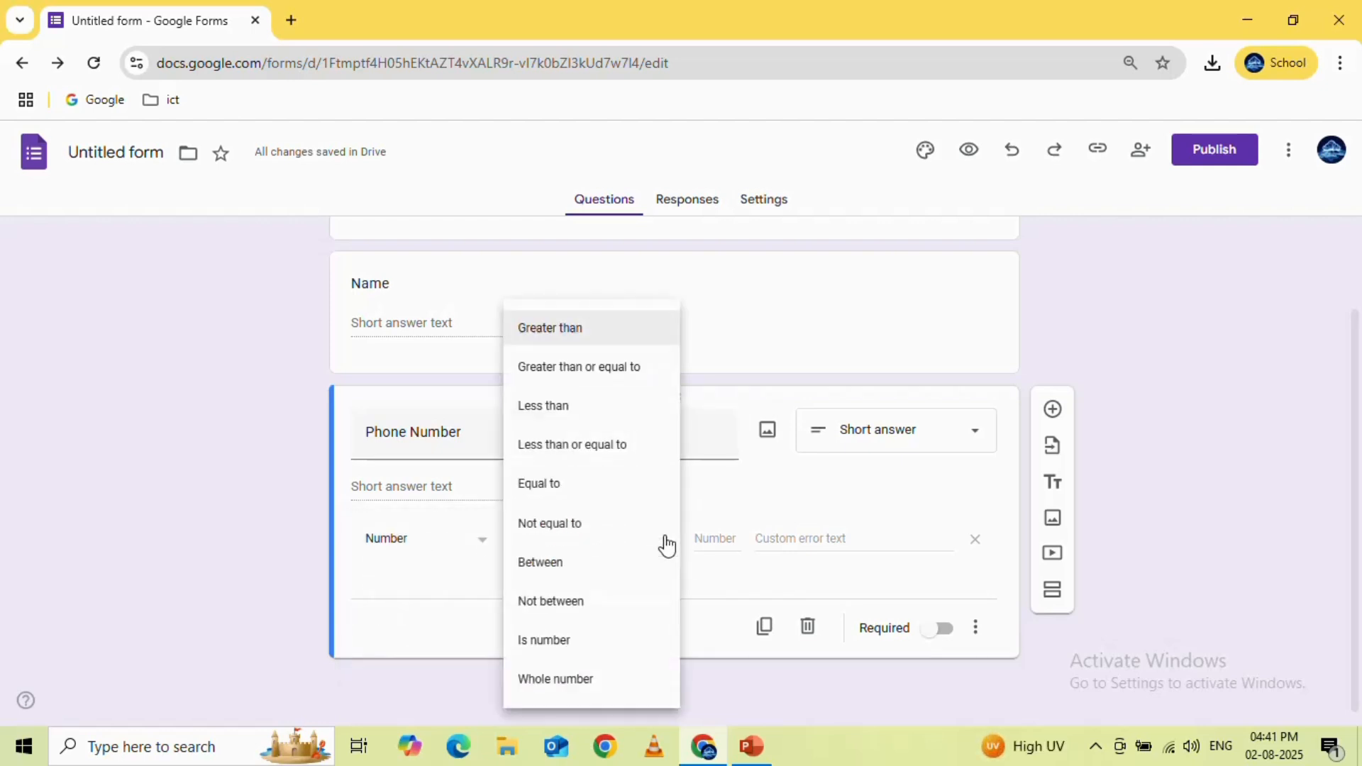
{"action": "left_click", "coordinate": [575, 641]}
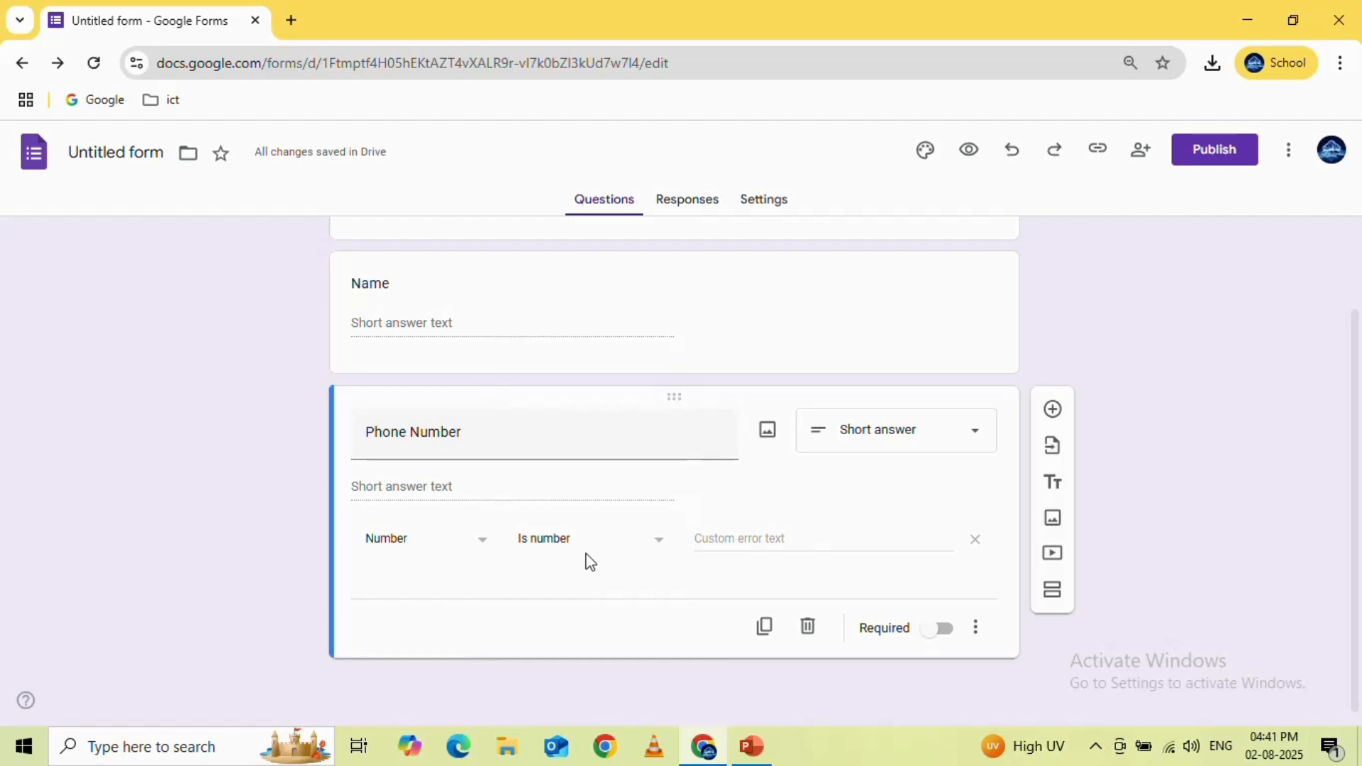
Set the custom error text of the Phone Number validation to "Enter valid phone number"
{"action": "left_click", "coordinate": [823, 539]}
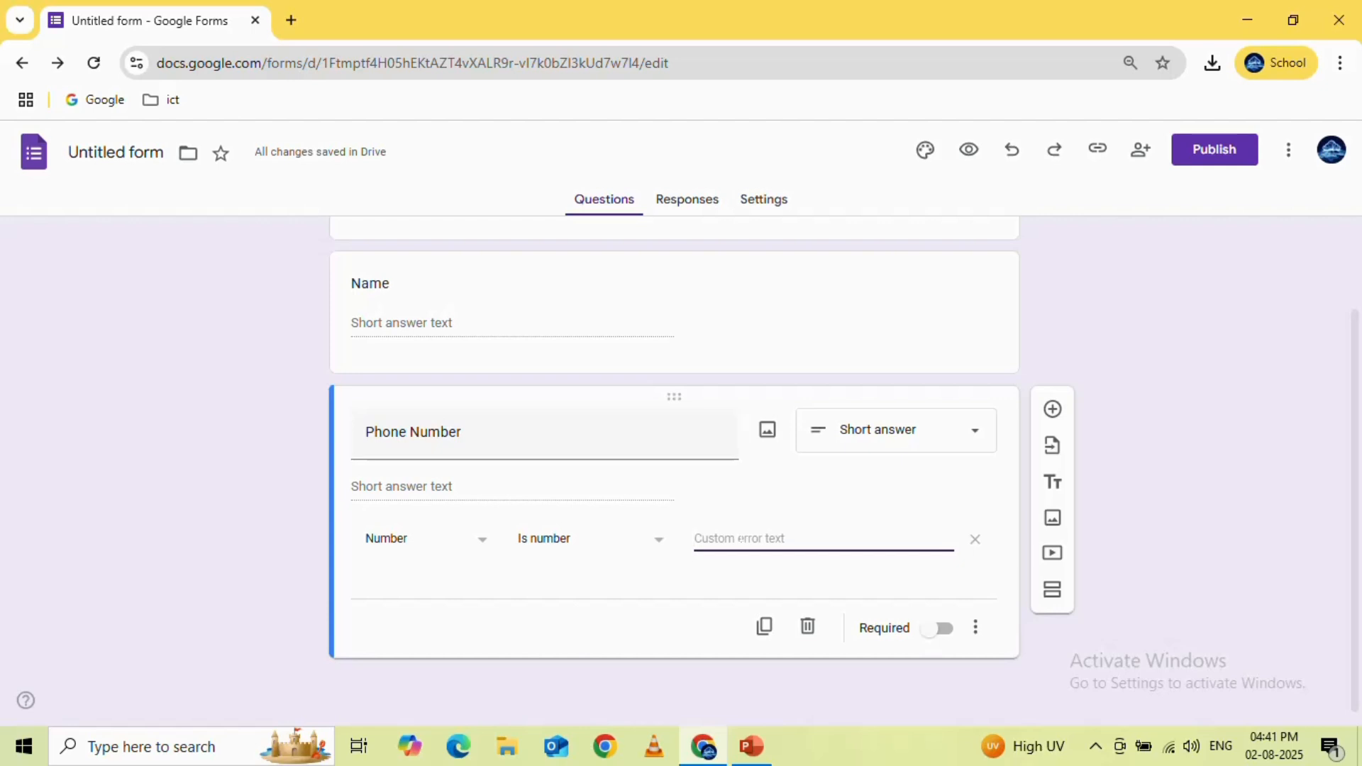
{"action": "type", "text": "Enter"}
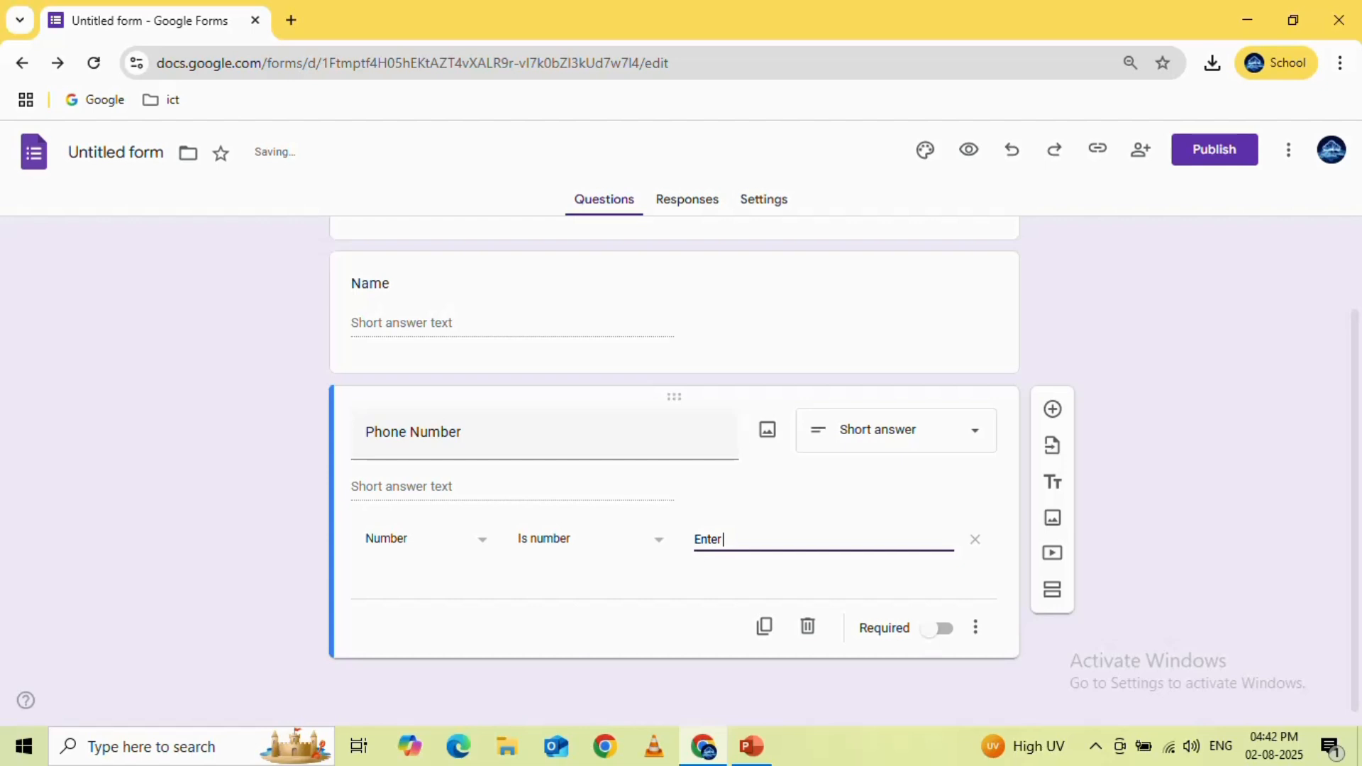
{"action": "type", "text": " valid "}
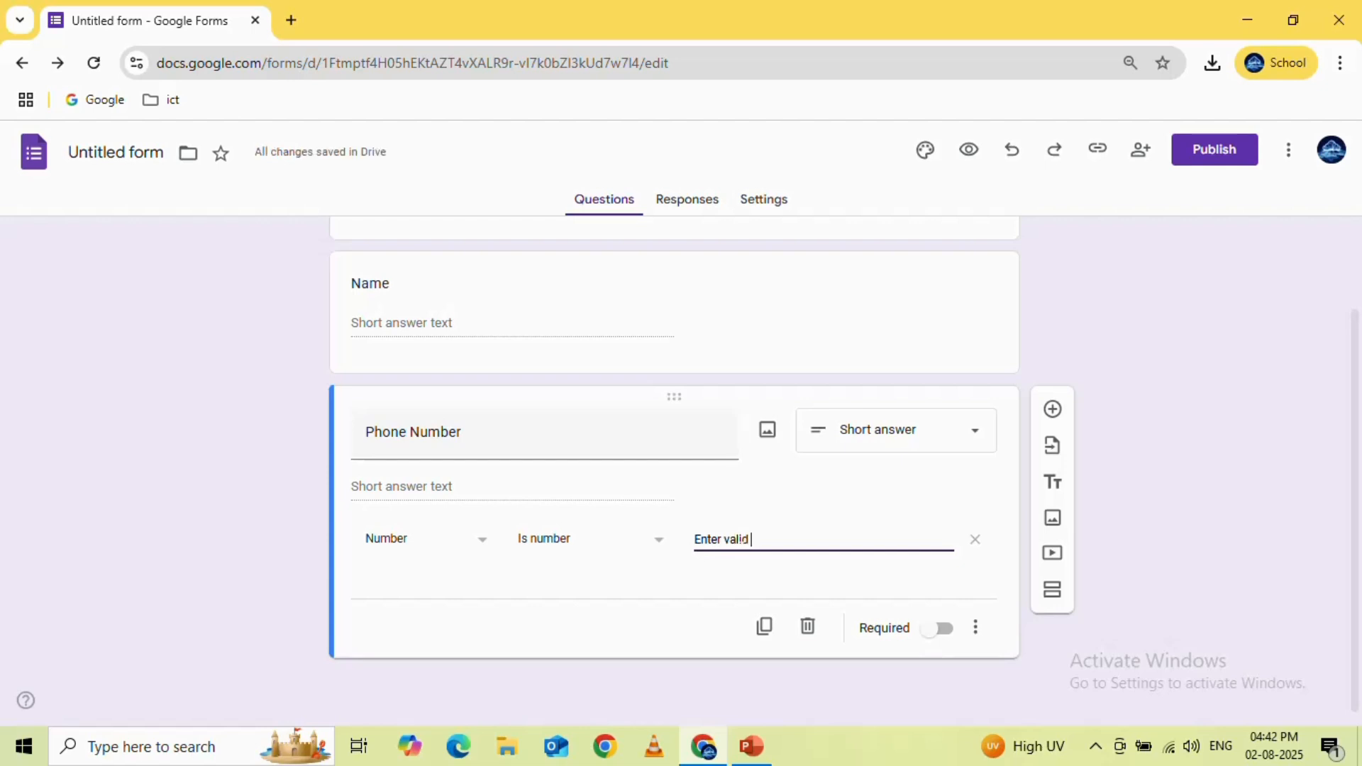
{"action": "type", "text": "phon"}
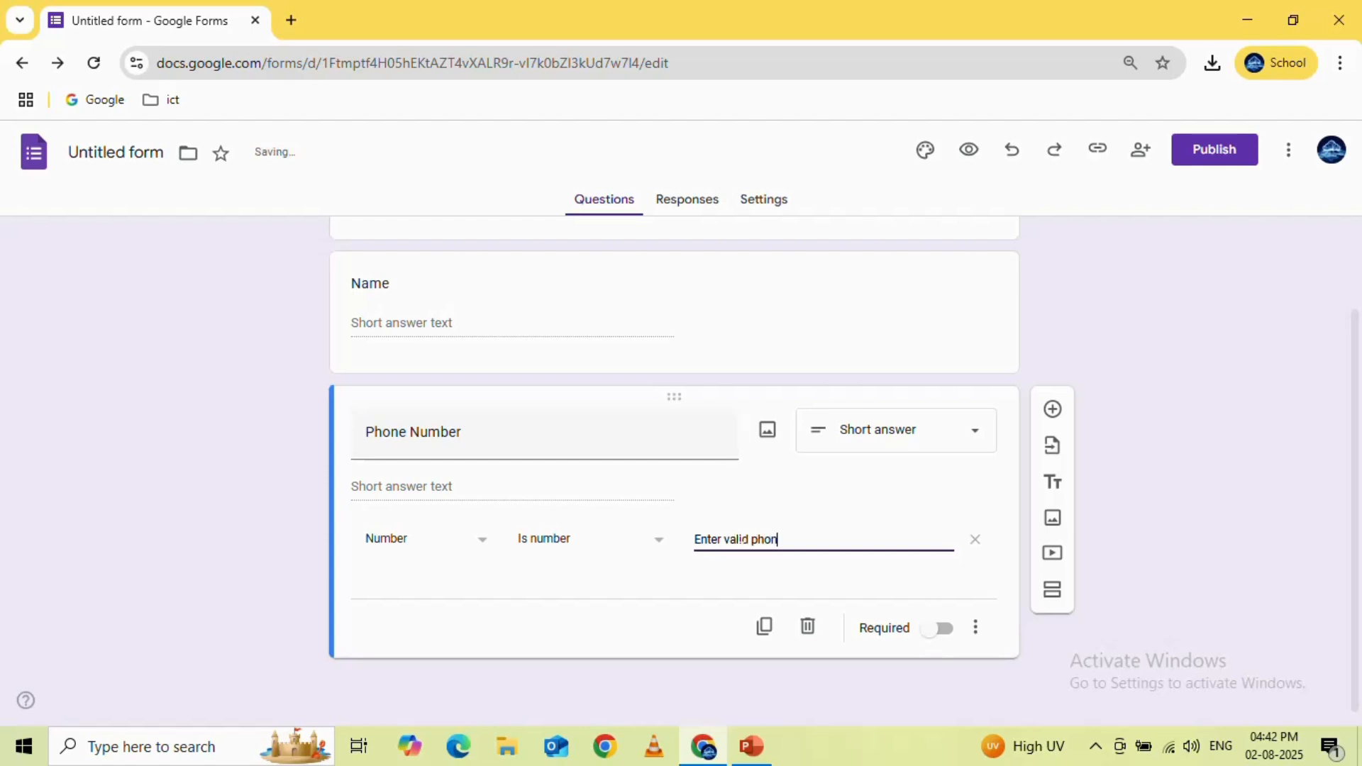
{"action": "type", "text": "e number"}
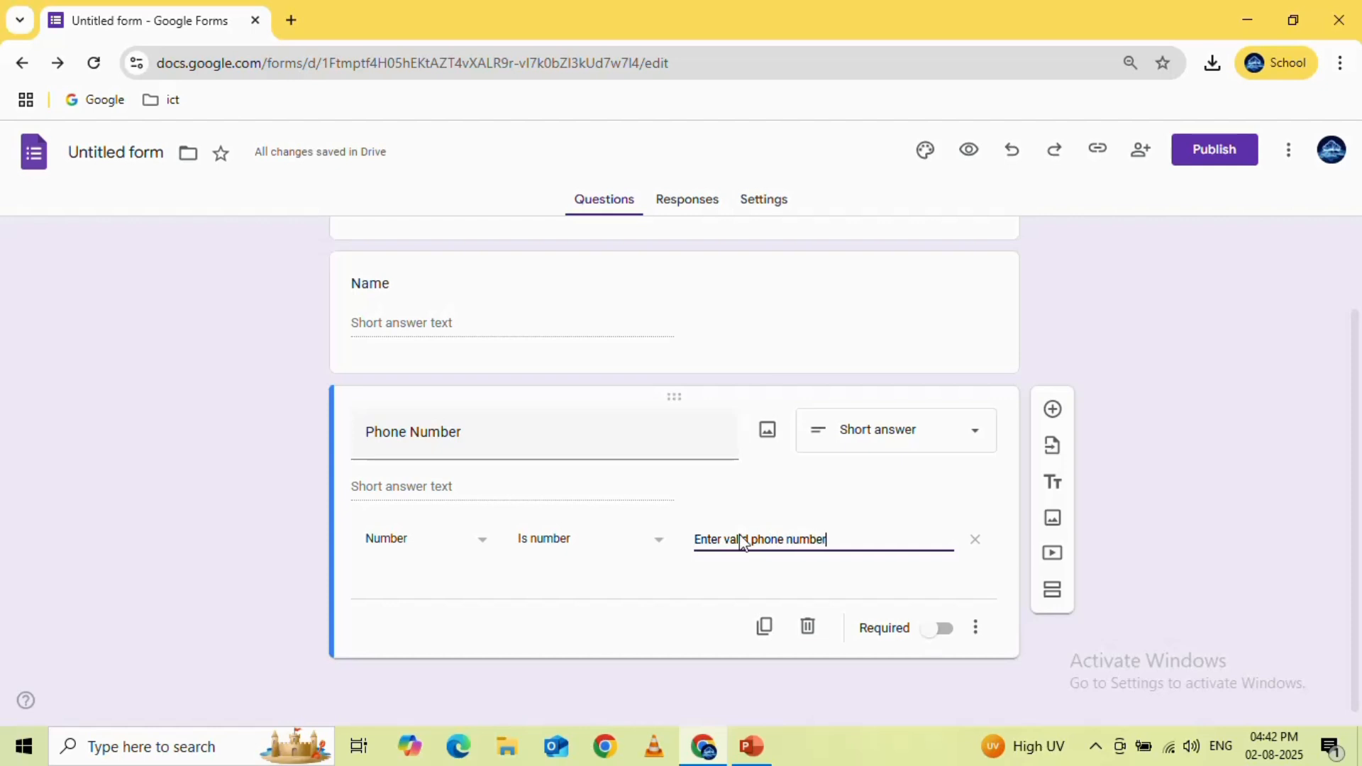
{"action": "left_click", "coordinate": [1257, 482]}
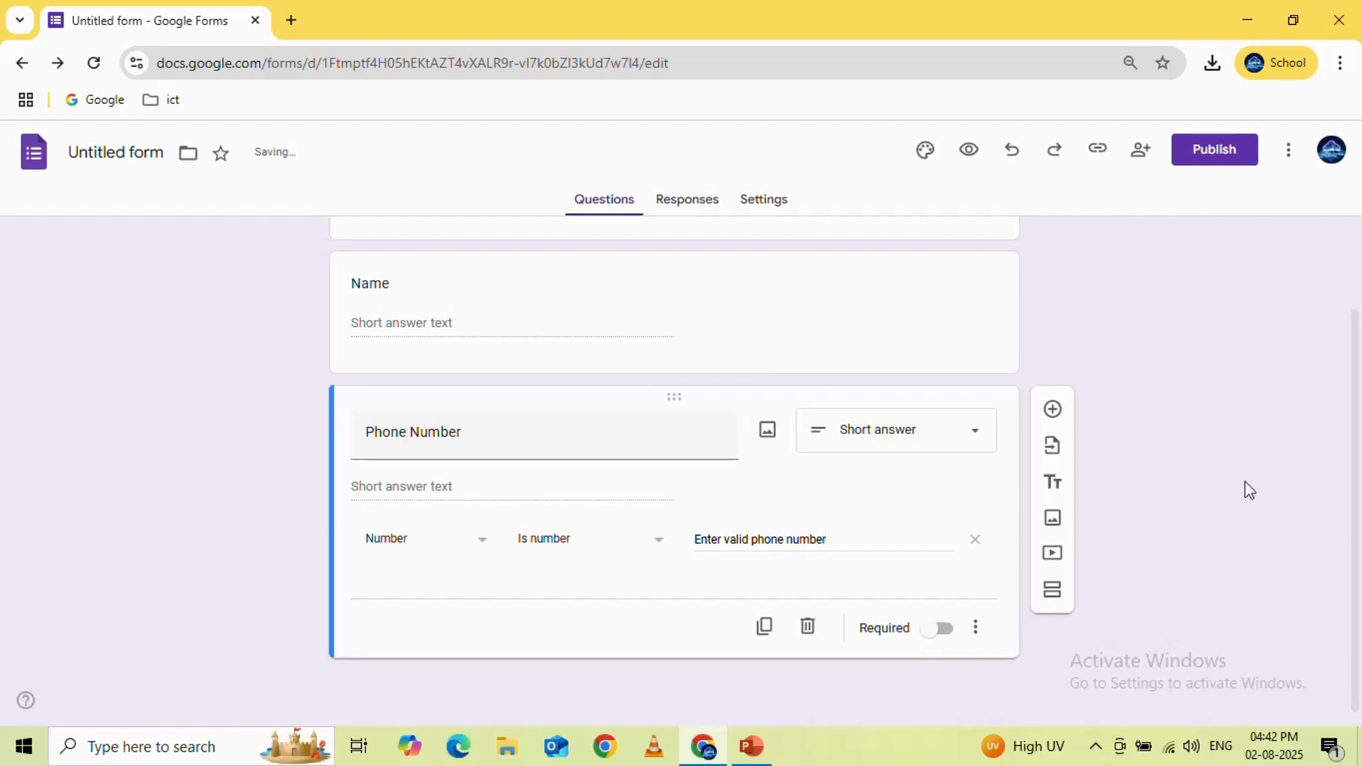
Preview the form and test the Phone Number validation with the letters "fffu"
{"action": "left_click", "coordinate": [969, 152]}
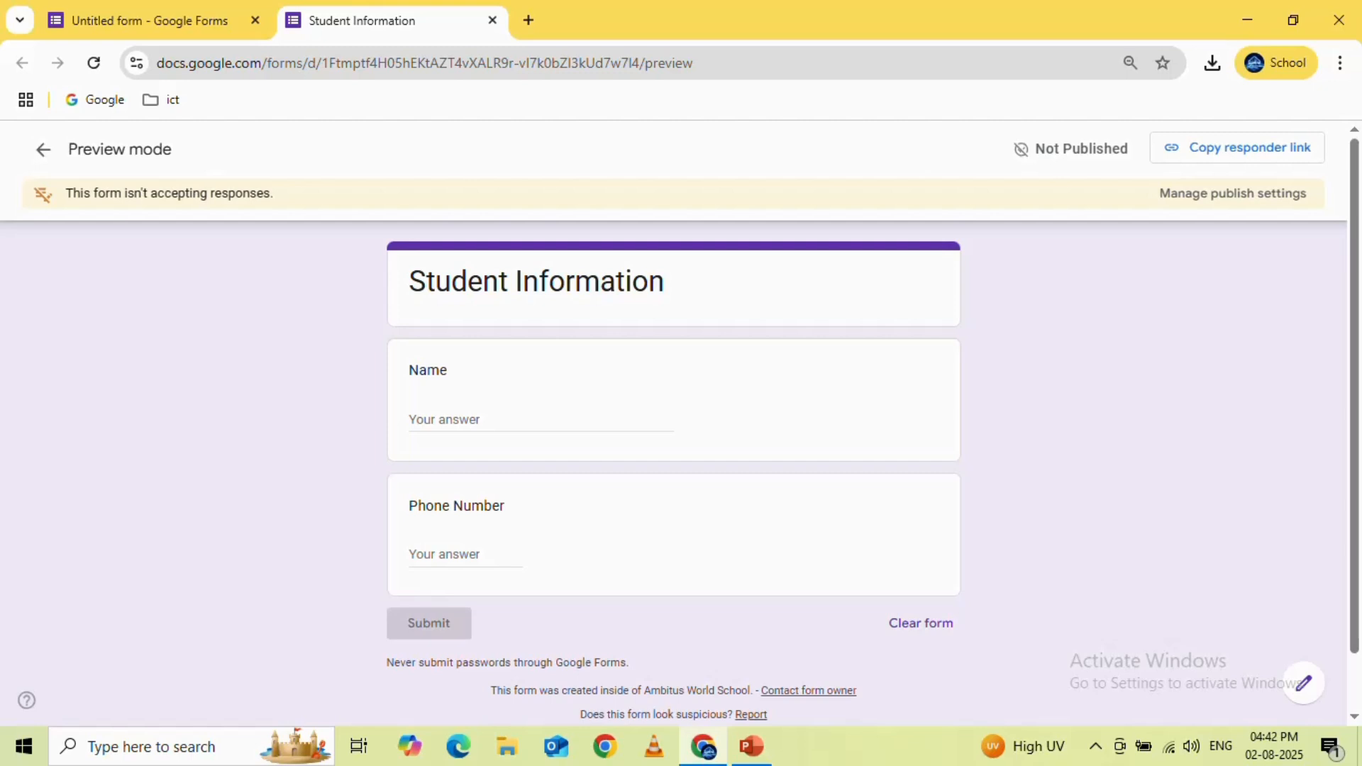
{"action": "left_click", "coordinate": [465, 555]}
{"action": "type", "text": "ff"}
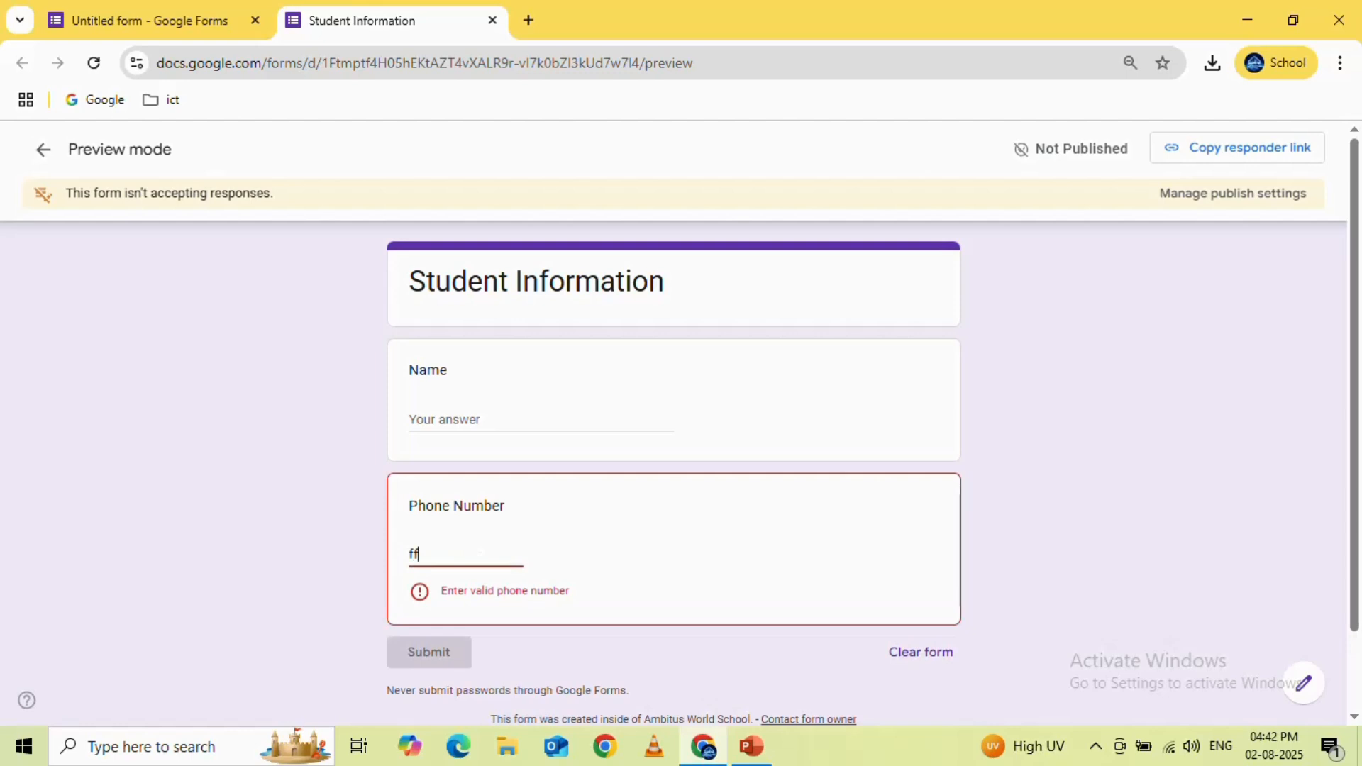
{"action": "type", "text": "fu"}
{"action": "left_click", "coordinate": [172, 27]}
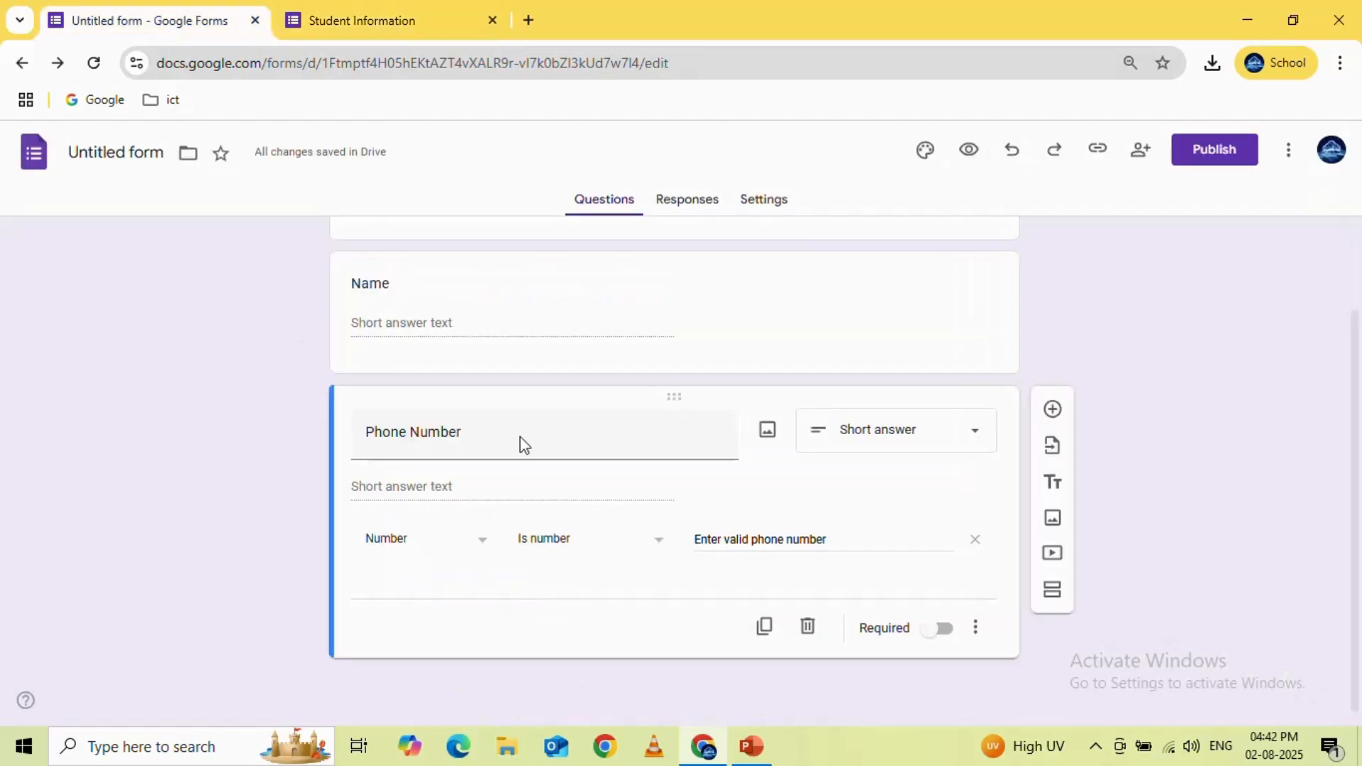
{"action": "left_click", "coordinate": [415, 27]}
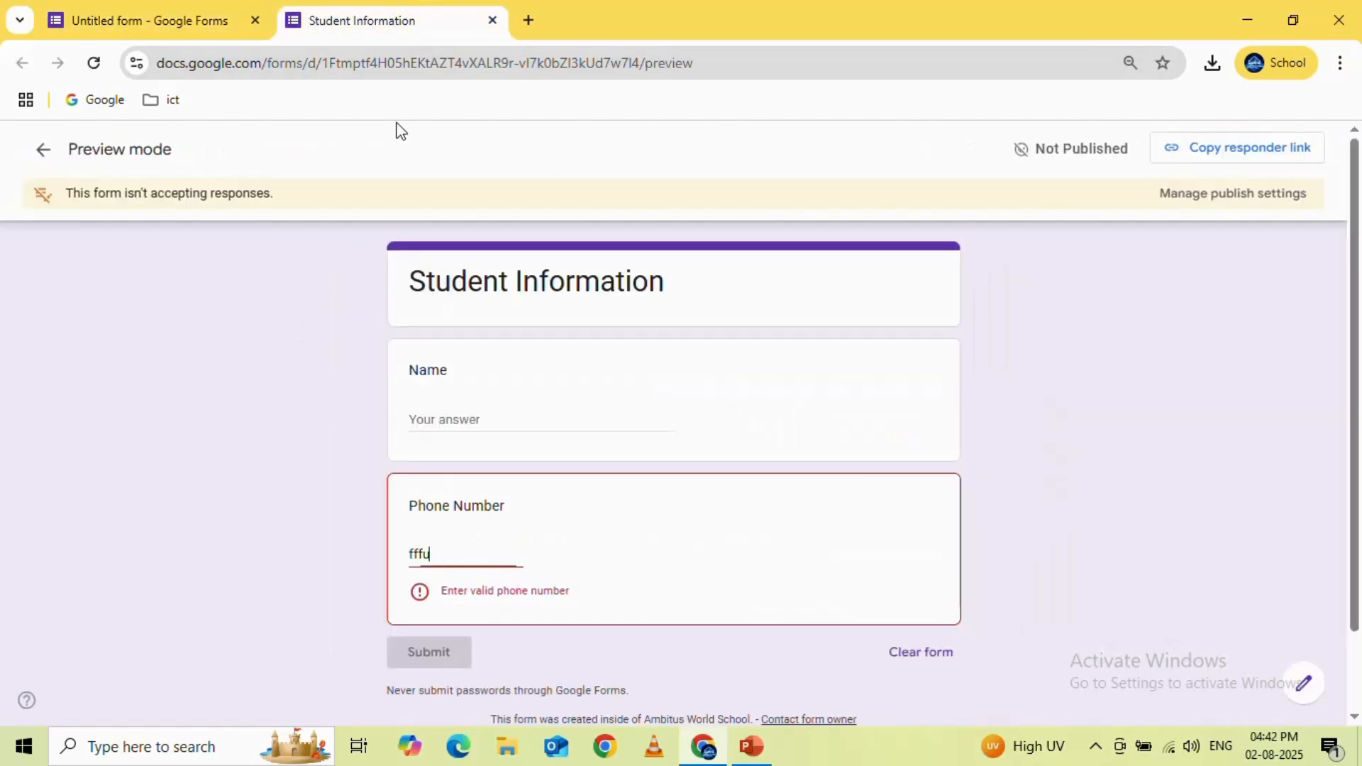
Replace the test answer for Phone Number with digits only, and close the preview to return to editing
{"action": "key", "text": "BackSpace"}
{"action": "key", "text": "BackSpace"}
{"action": "key", "text": "BackSpace"}
{"action": "key", "text": "BackSpace"}
{"action": "type", "text": "576578"}
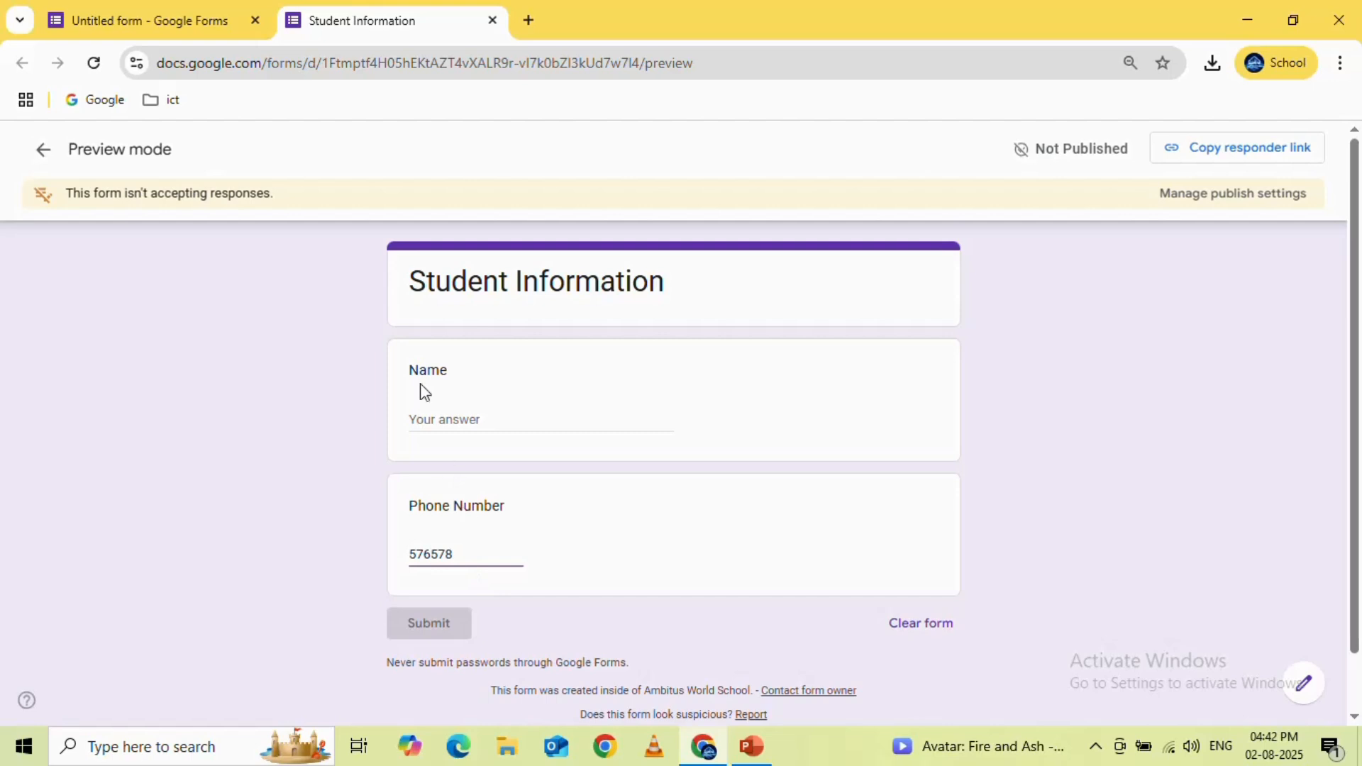
{"action": "left_click", "coordinate": [201, 21]}
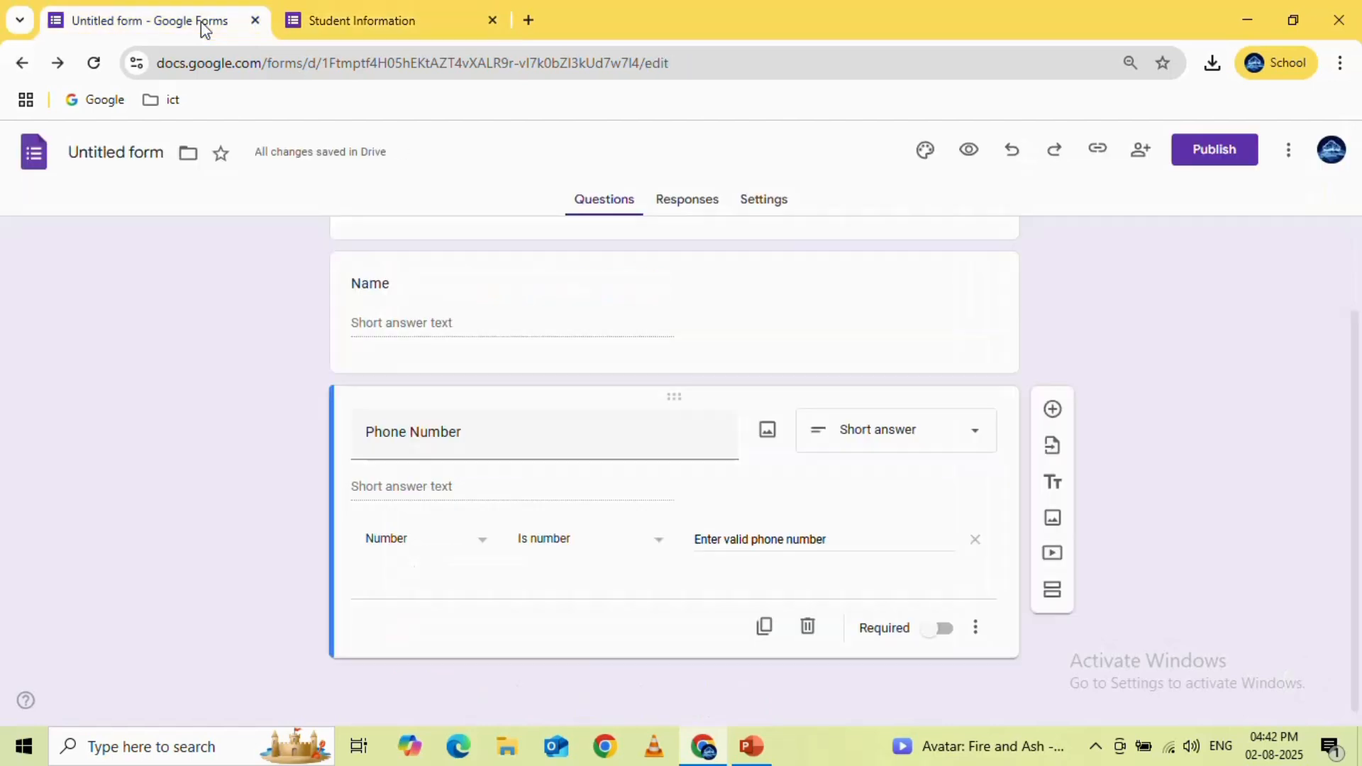
{"action": "left_click", "coordinate": [491, 20]}
{"action": "left_click", "coordinate": [749, 205]}
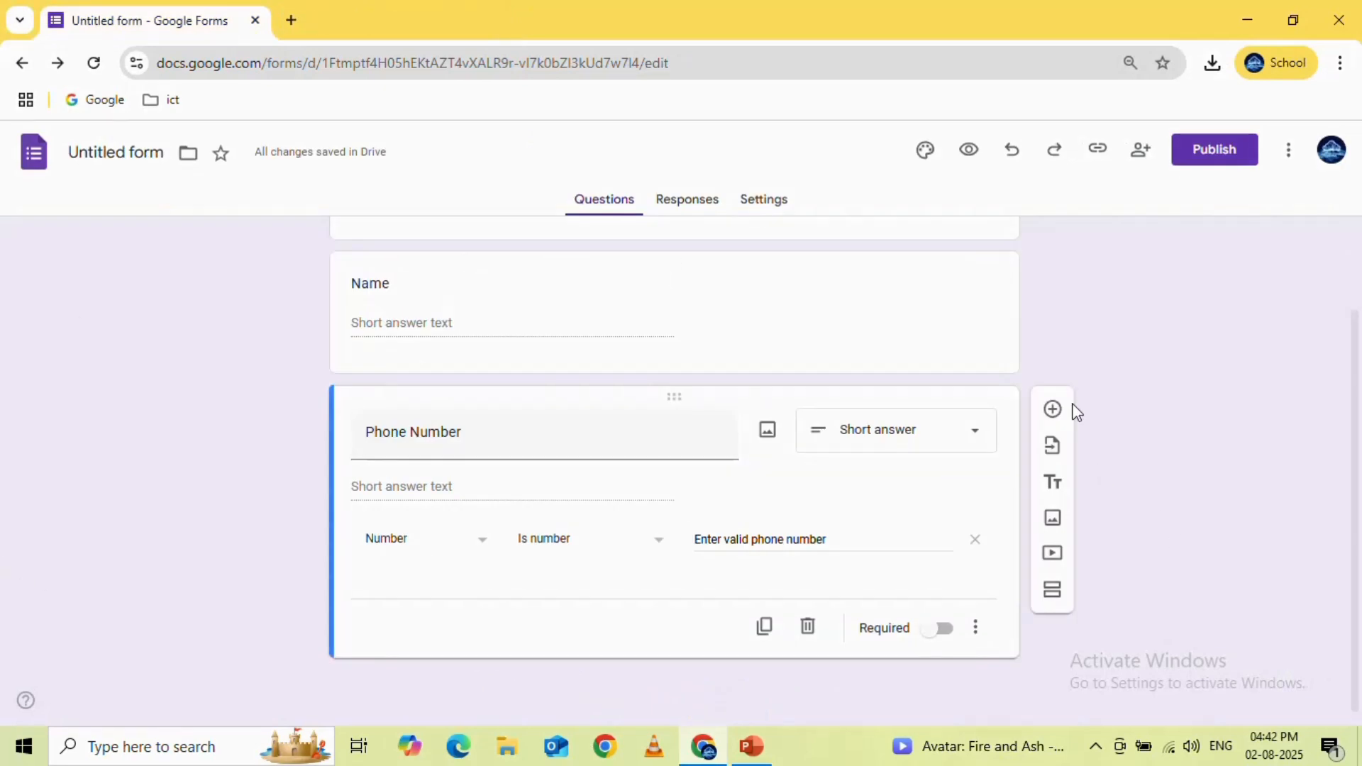
Add a Multiple choice question below Phone Number with the question text "Gender"
{"action": "left_click", "coordinate": [1053, 412]}
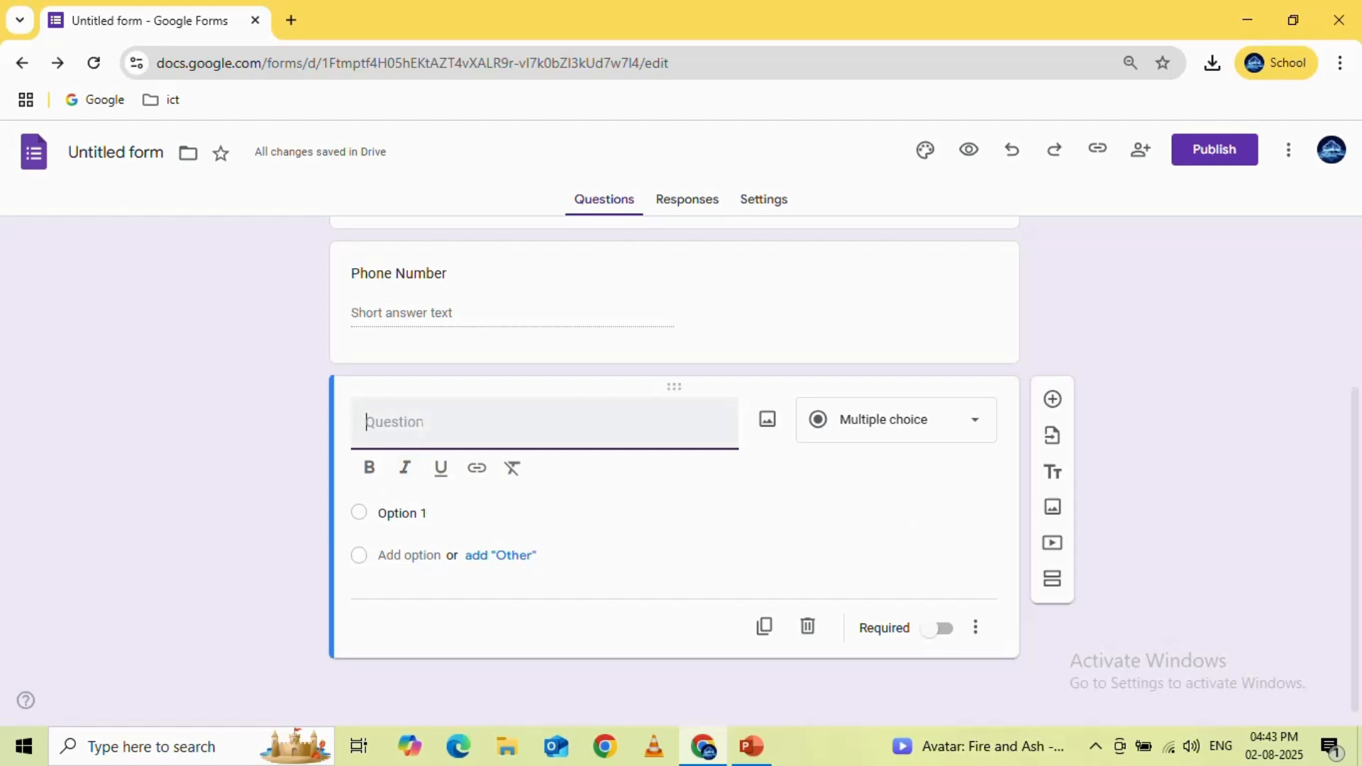
{"action": "type", "text": "Gend"}
{"action": "type", "text": "er"}
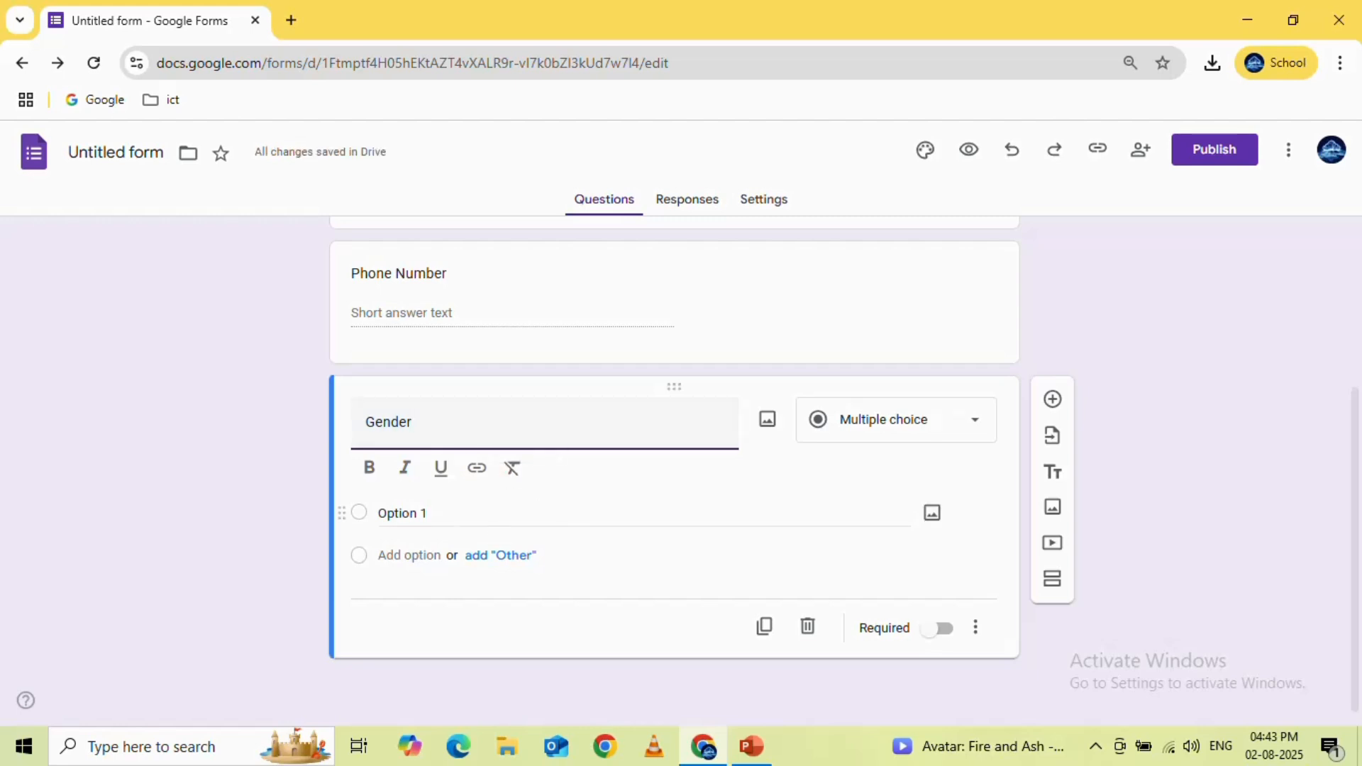
Give the Gender question the options Male and Female, and remove the added Other option
{"action": "left_click", "coordinate": [495, 524]}
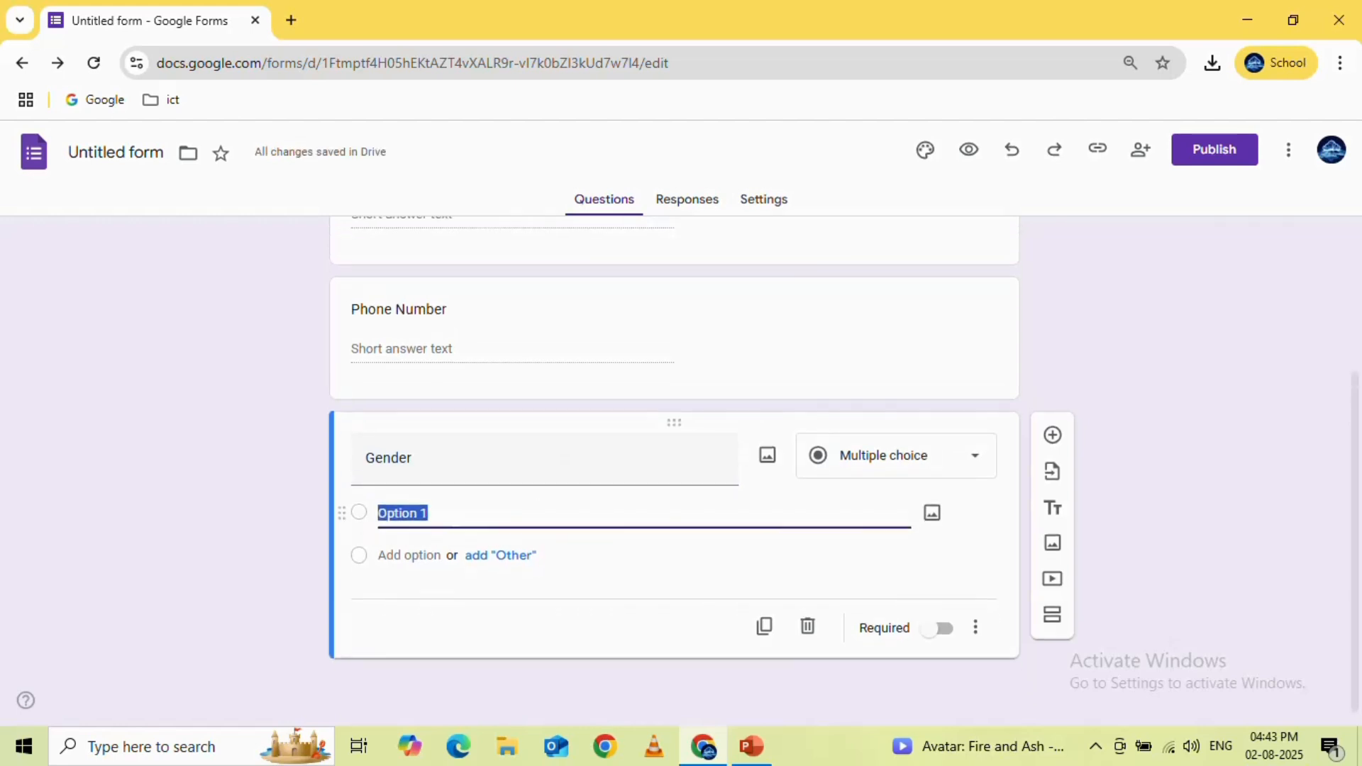
{"action": "type", "text": "Male"}
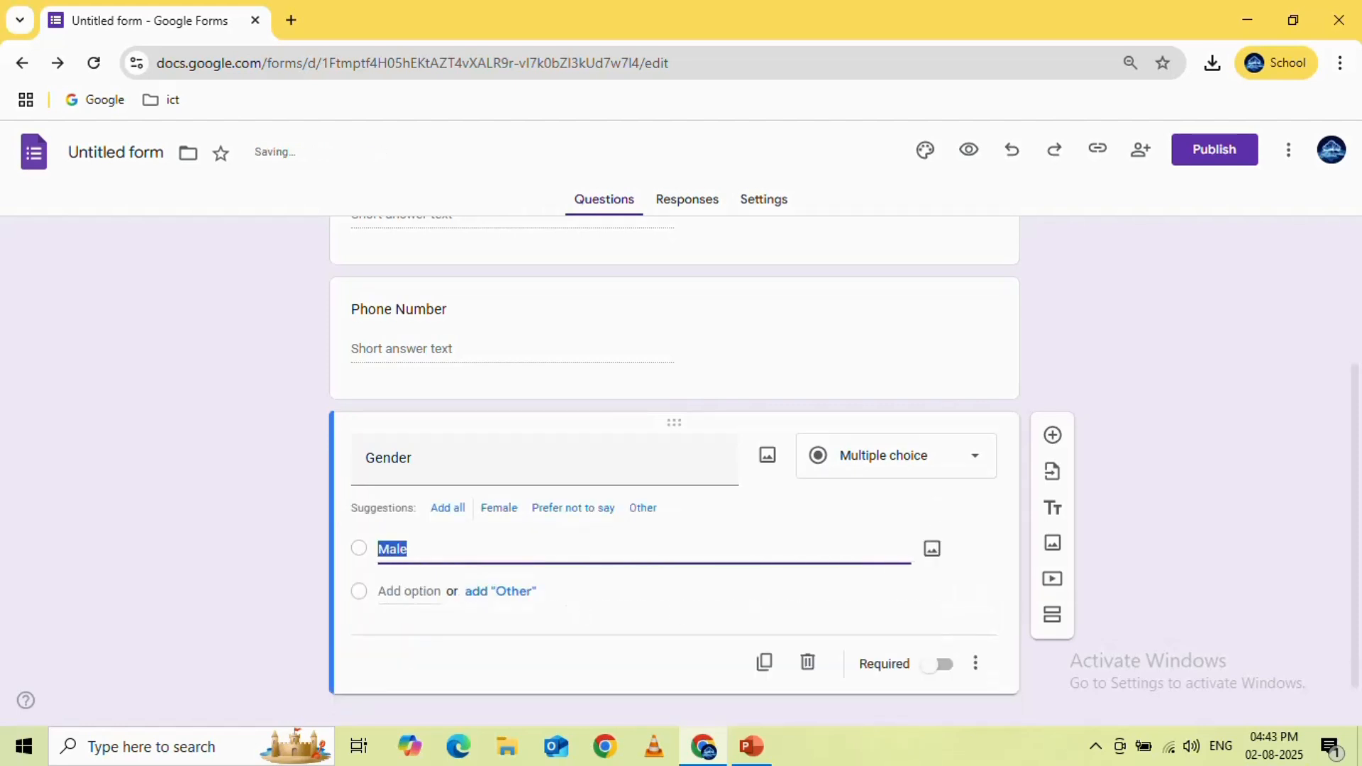
{"action": "left_click", "coordinate": [499, 508]}
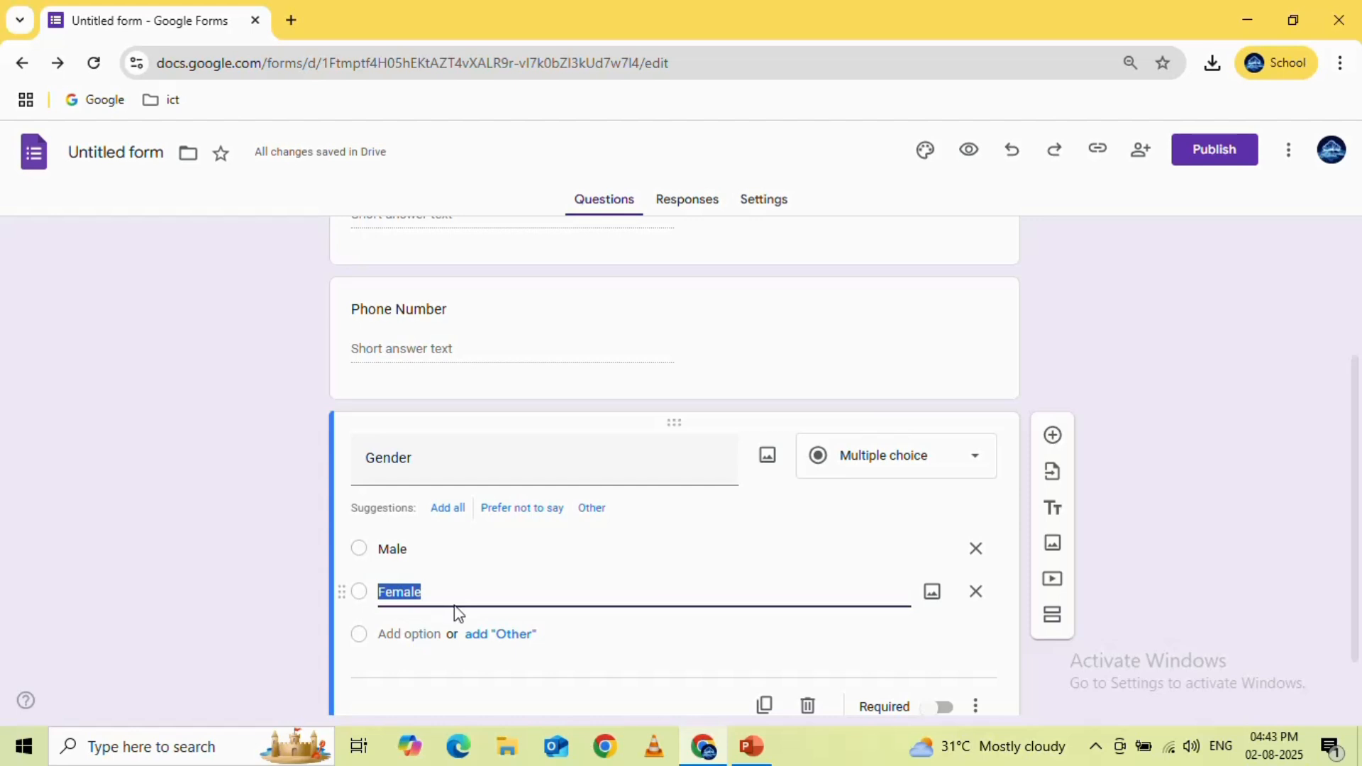
{"action": "scroll", "coordinate": [545, 569], "scroll_direction": "down", "scroll_amount": 1}
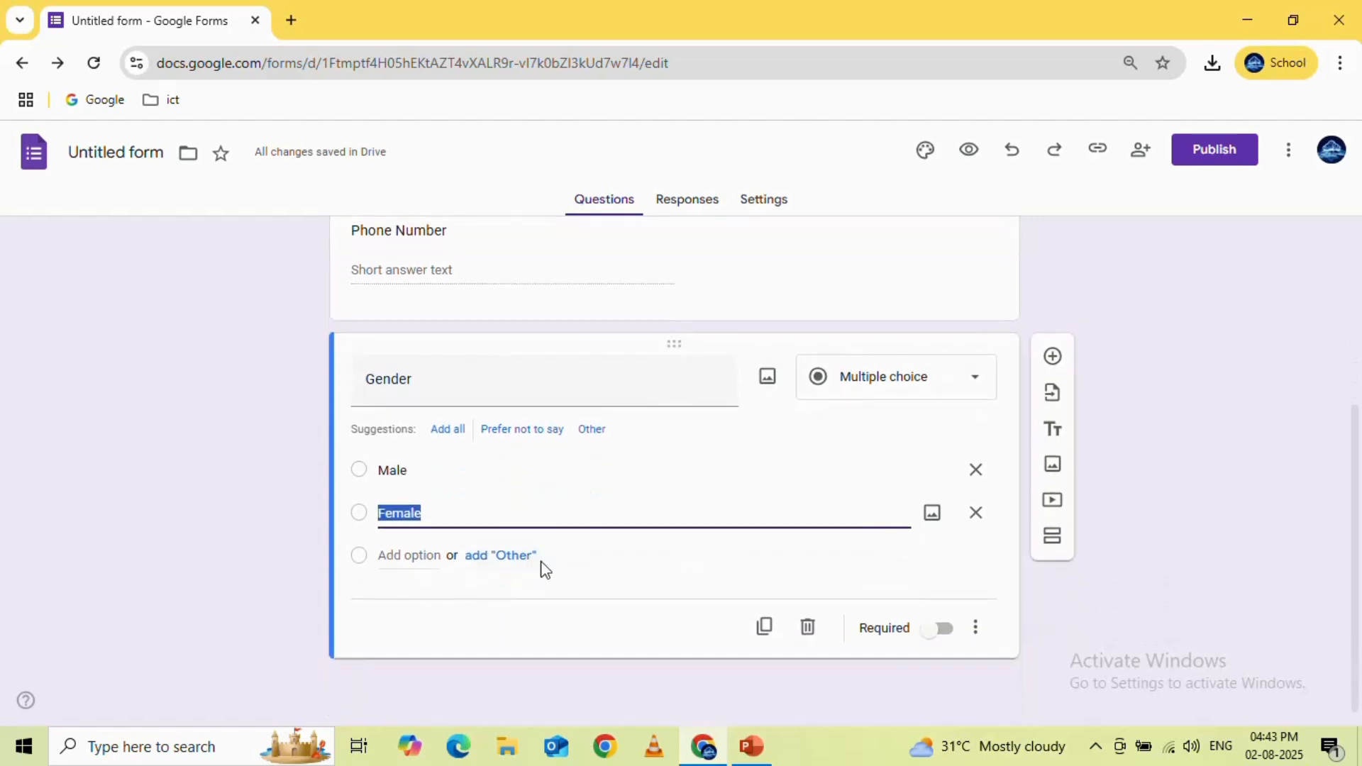
{"action": "left_click", "coordinate": [503, 557]}
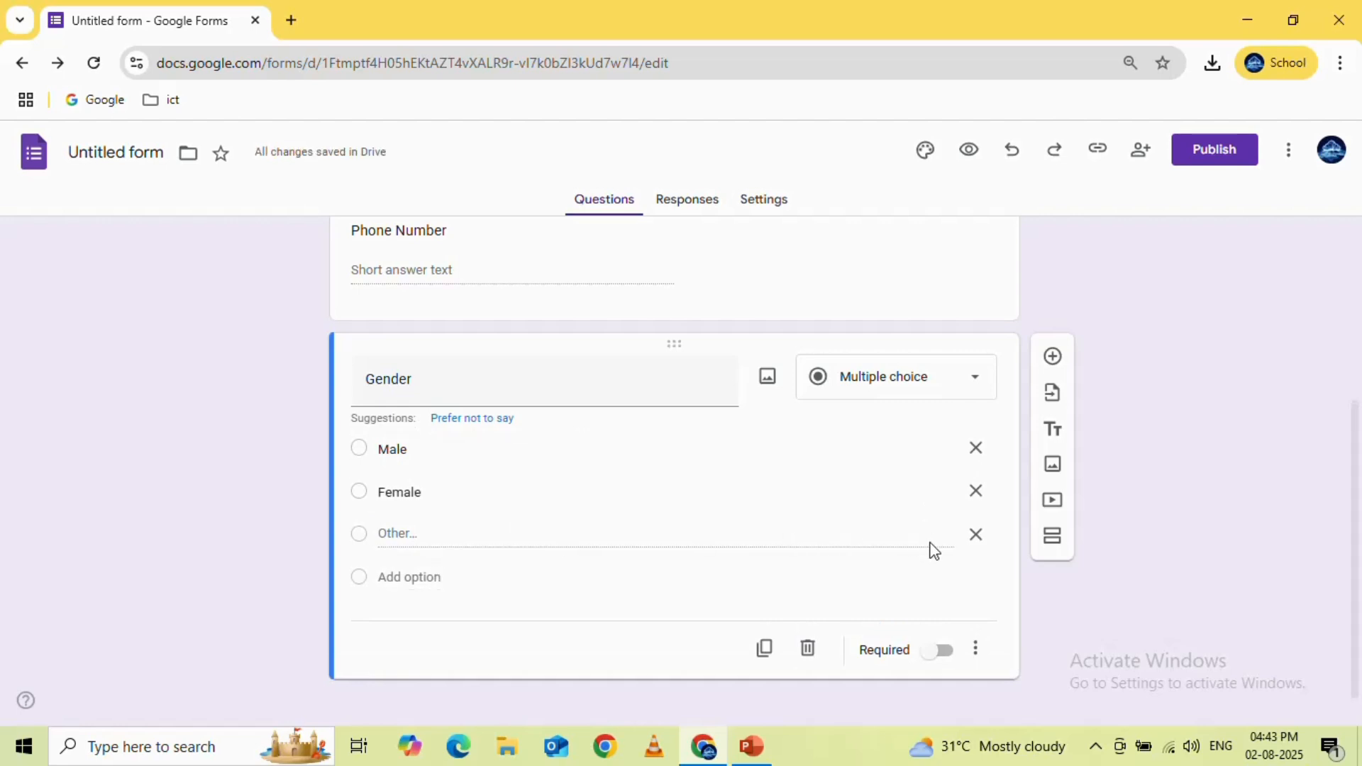
{"action": "left_click", "coordinate": [977, 537]}
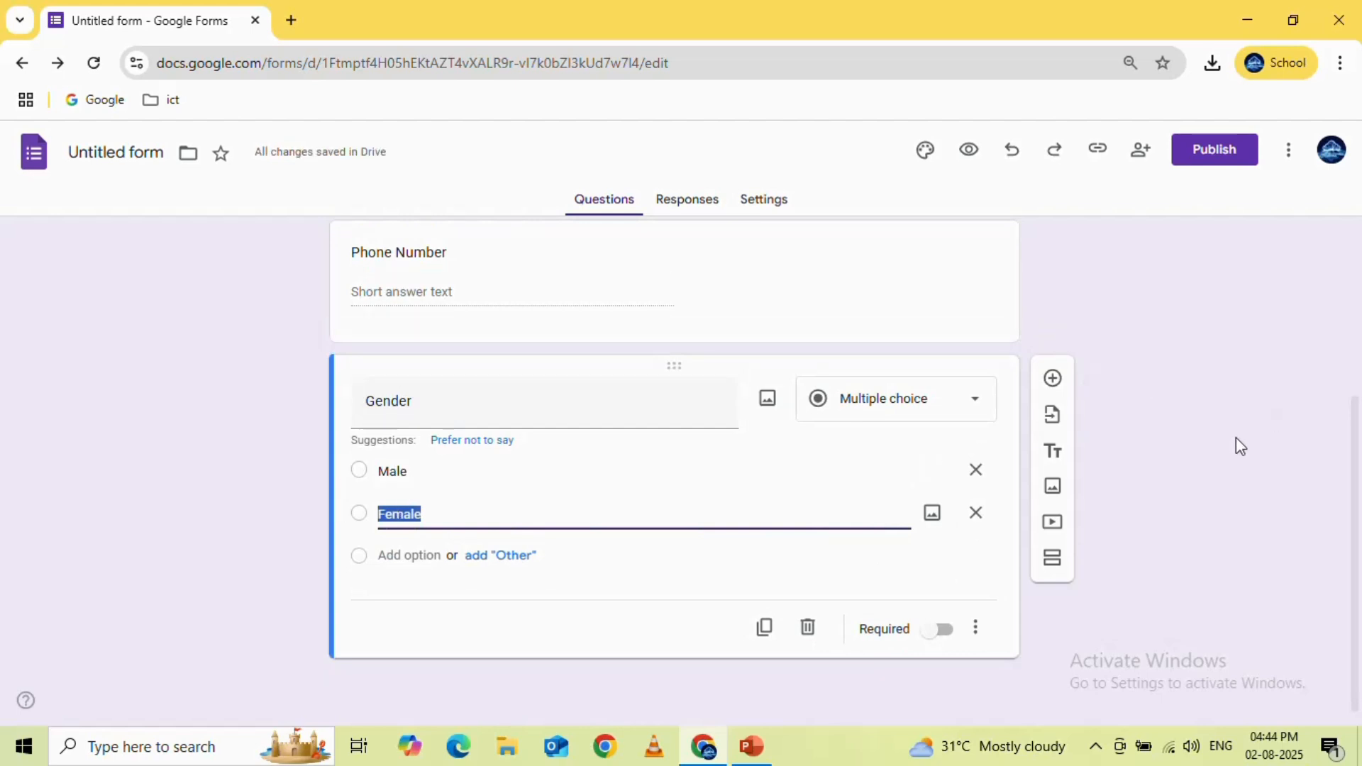
Preview the form to check the Gender question and its options, and close the preview
{"action": "scroll", "coordinate": [997, 289], "scroll_direction": "up", "scroll_amount": 5}
{"action": "left_click", "coordinate": [969, 151]}
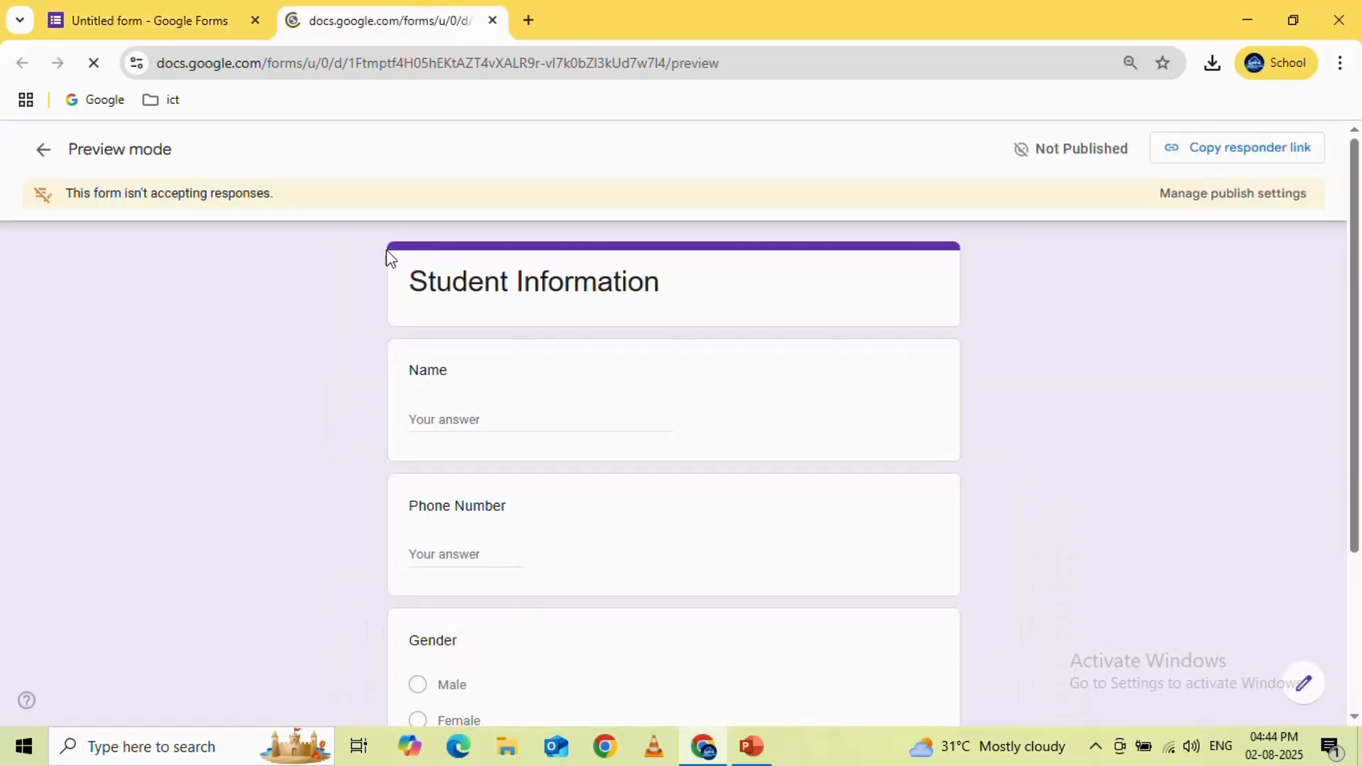
{"action": "scroll", "coordinate": [557, 535], "scroll_direction": "down", "scroll_amount": 1}
{"action": "scroll", "coordinate": [557, 536], "scroll_direction": "down", "scroll_amount": 2}
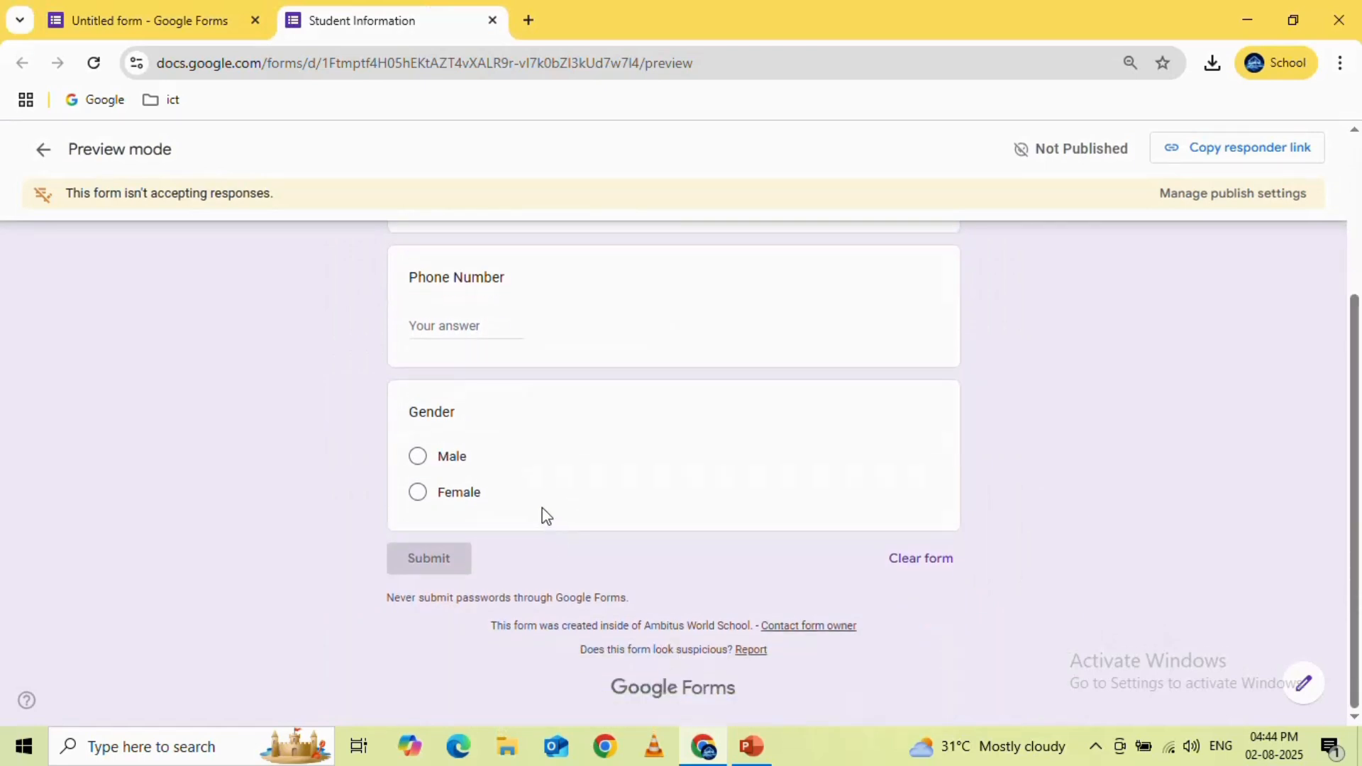
{"action": "left_click", "coordinate": [492, 20]}
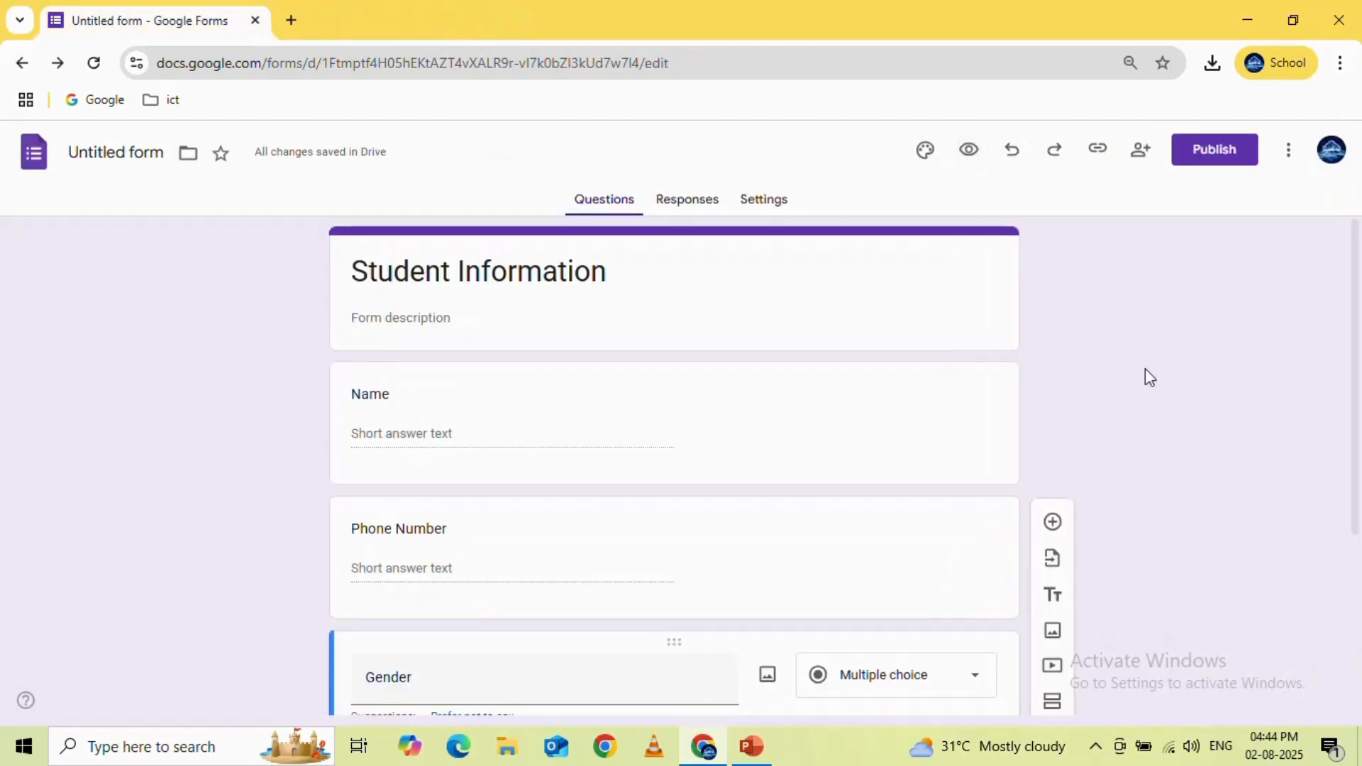
Add a question below Gender with the question text "Sports" and set its type to Checkboxes
{"action": "left_click", "coordinate": [1054, 522]}
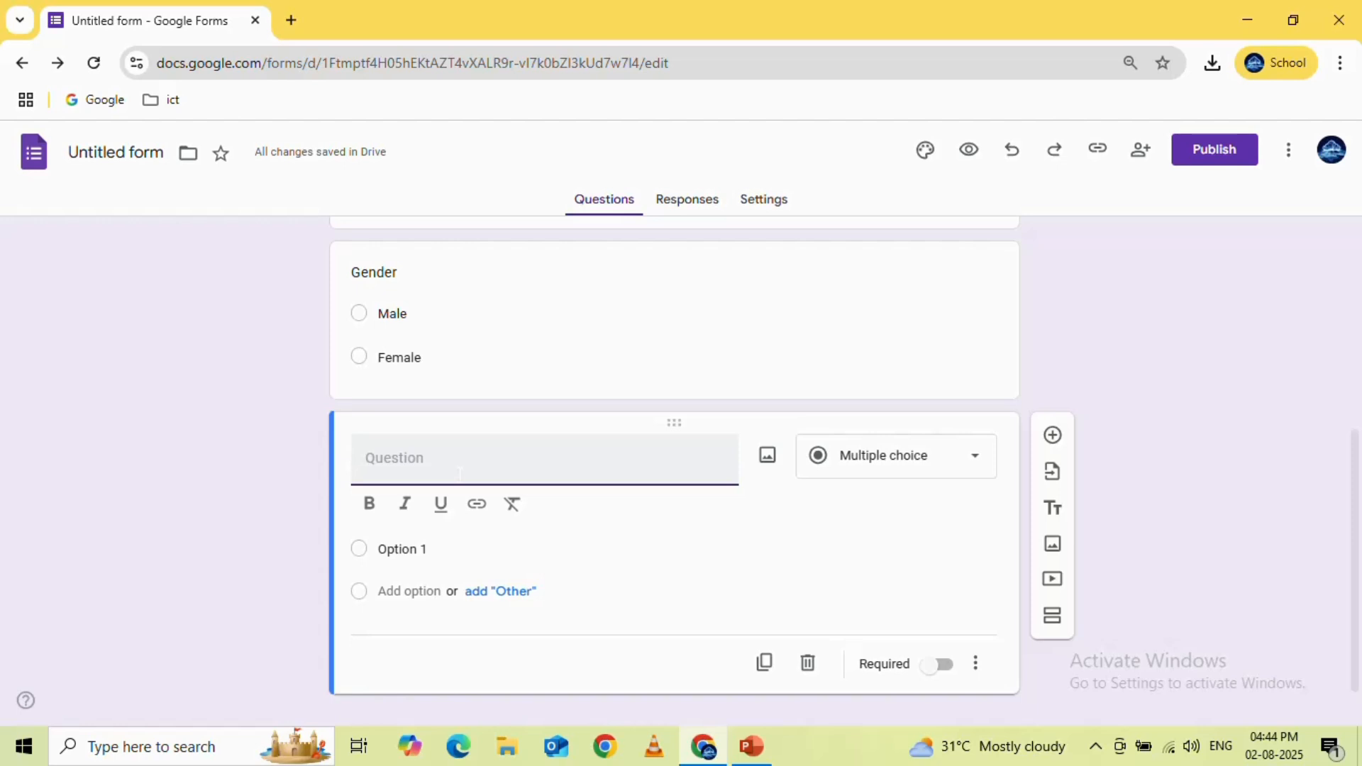
{"action": "type", "text": "S"}
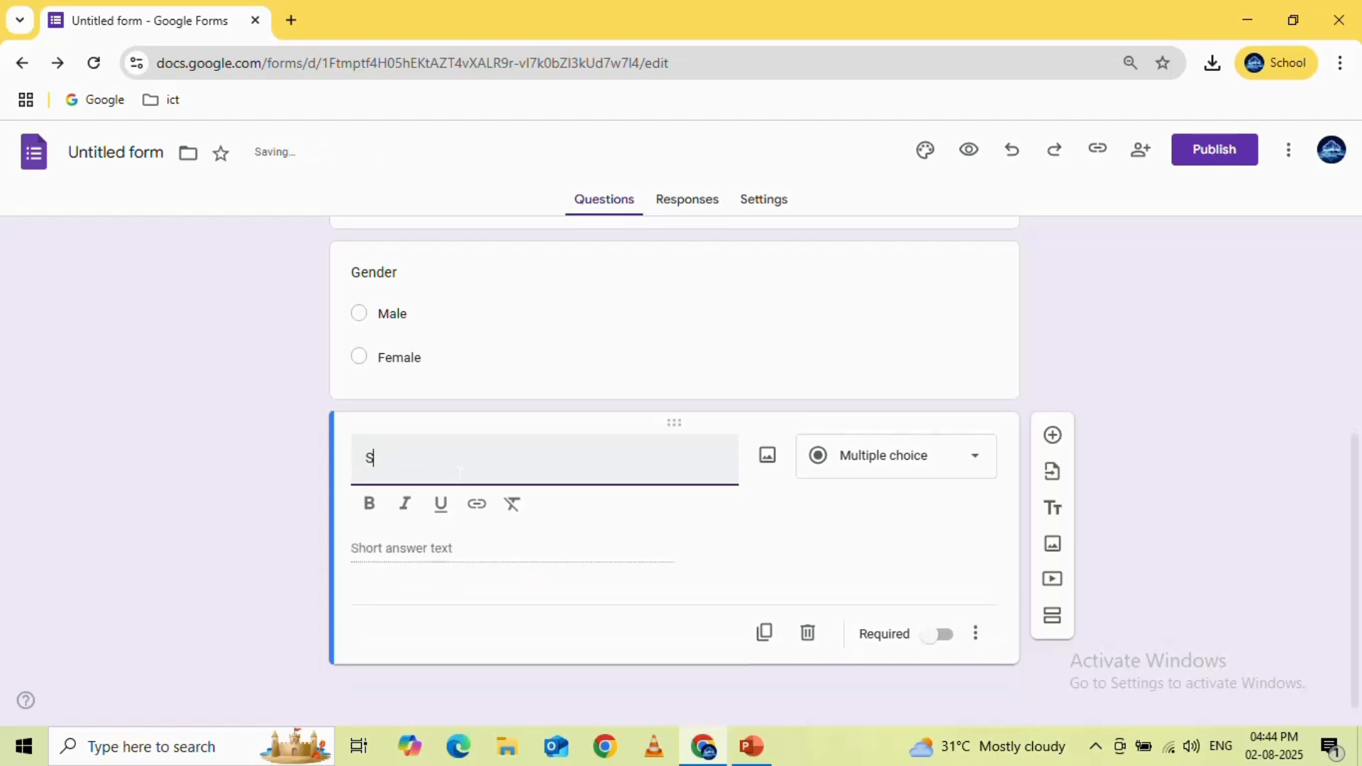
{"action": "type", "text": "ports"}
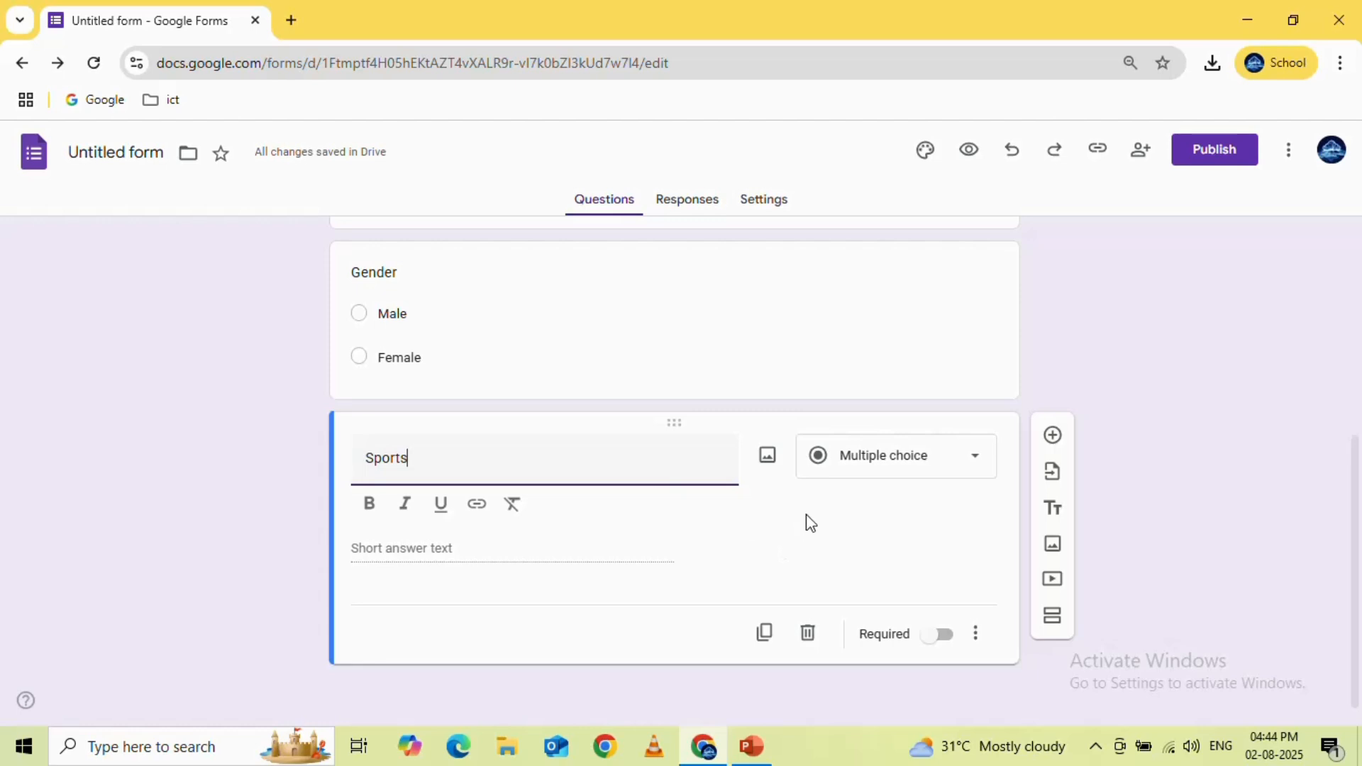
{"action": "left_click", "coordinate": [953, 471]}
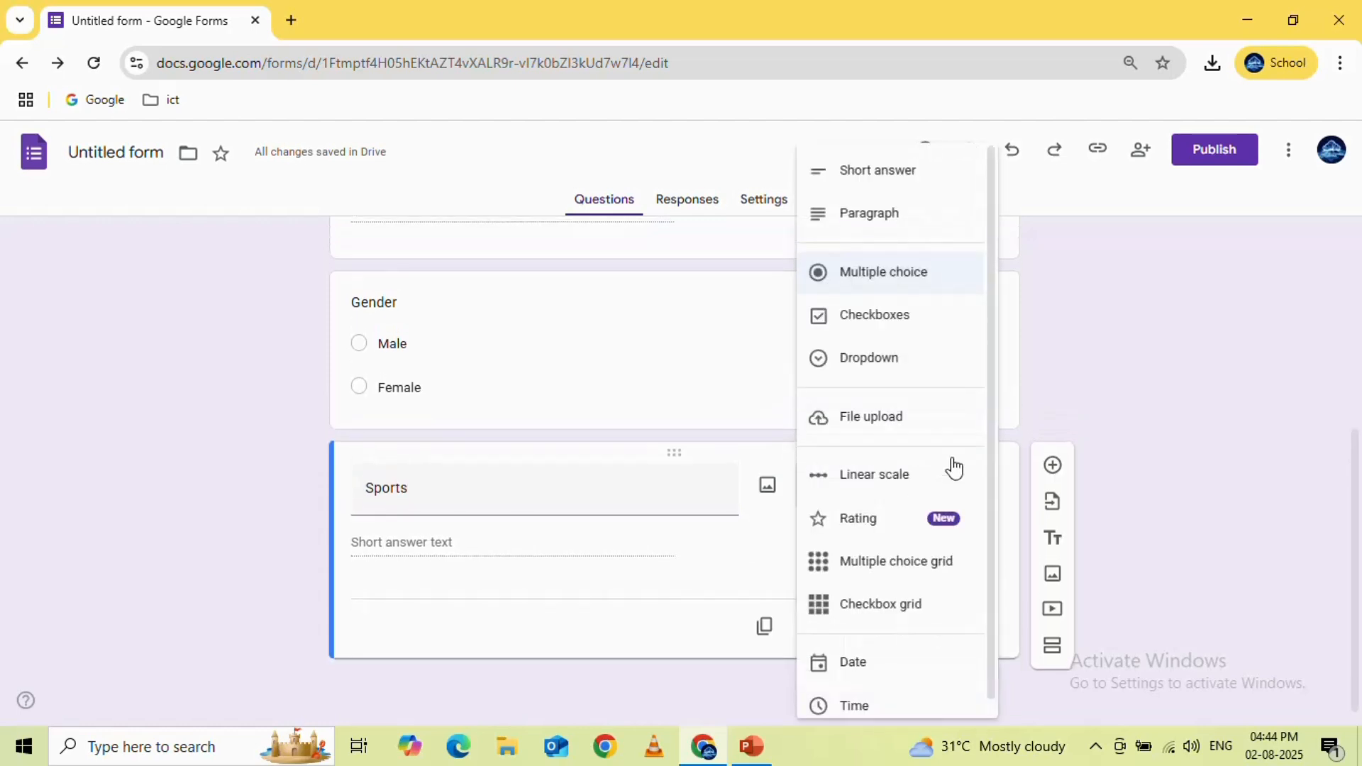
{"action": "left_click", "coordinate": [875, 316]}
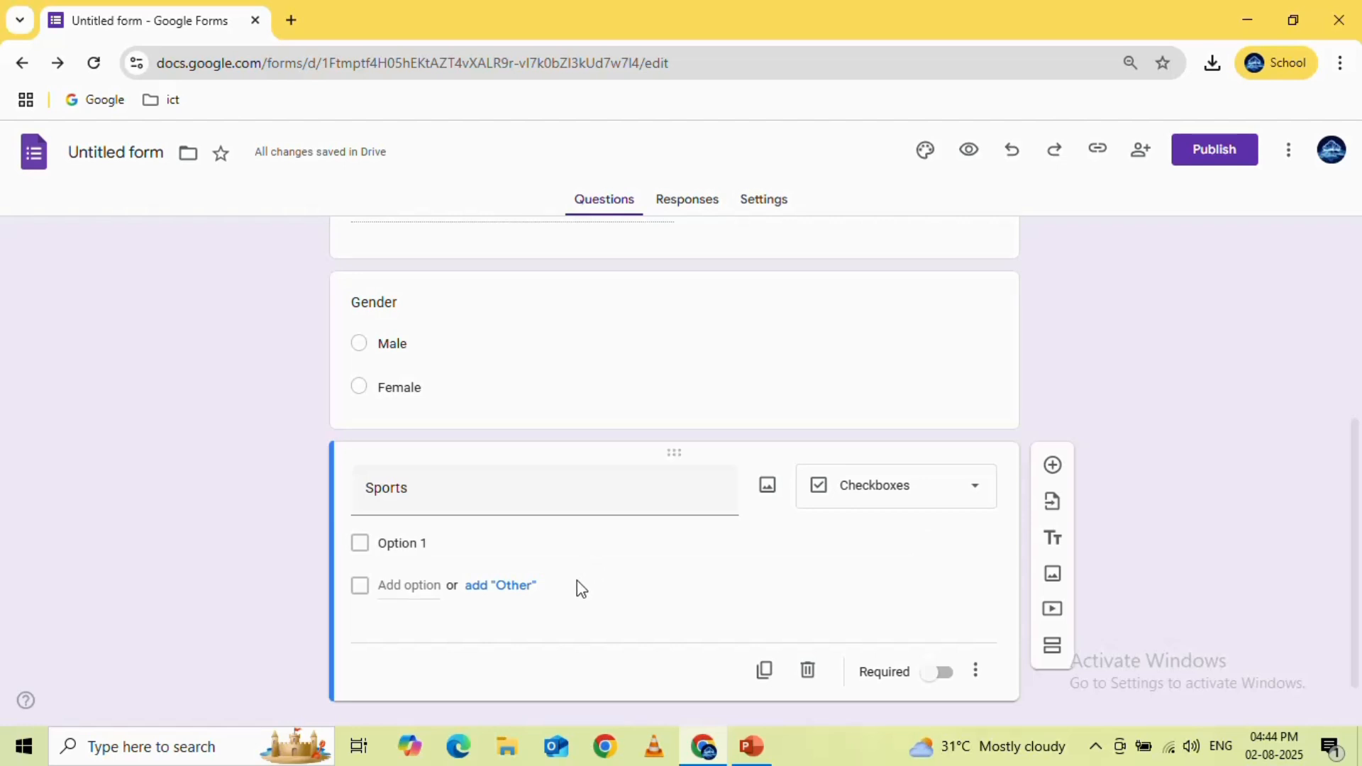
Give the Sports question the checkbox options "Footbal" and "cricket"
{"action": "left_click", "coordinate": [427, 543]}
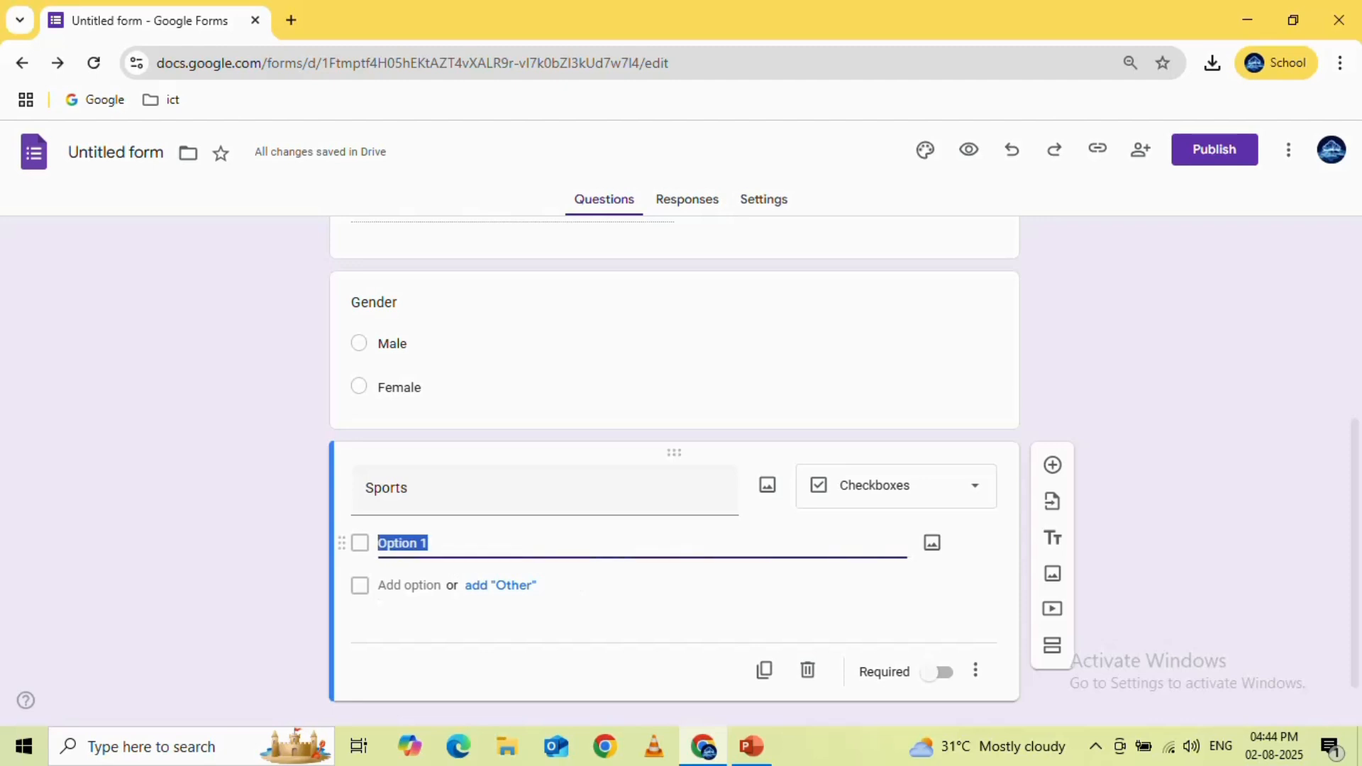
{"action": "type", "text": "Footbal"}
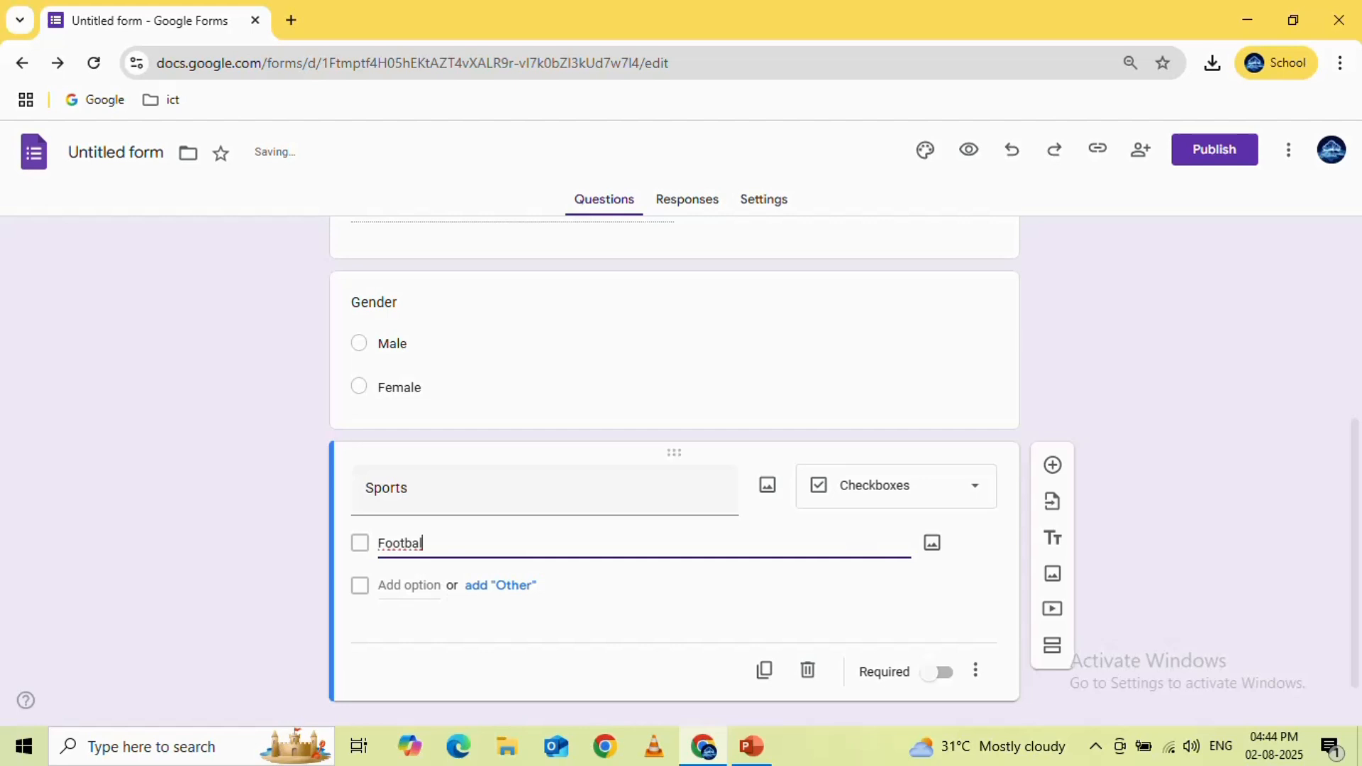
{"action": "left_click", "coordinate": [418, 585]}
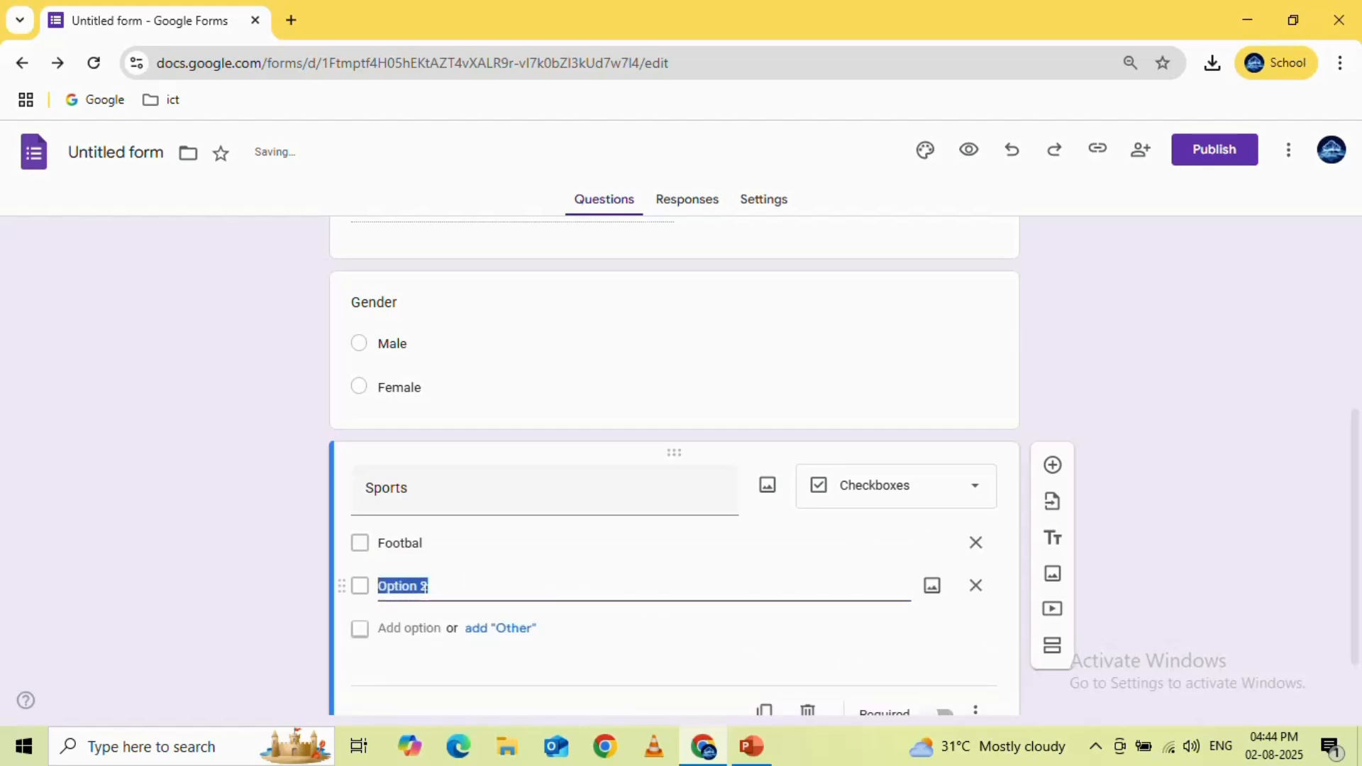
{"action": "type", "text": "cricket"}
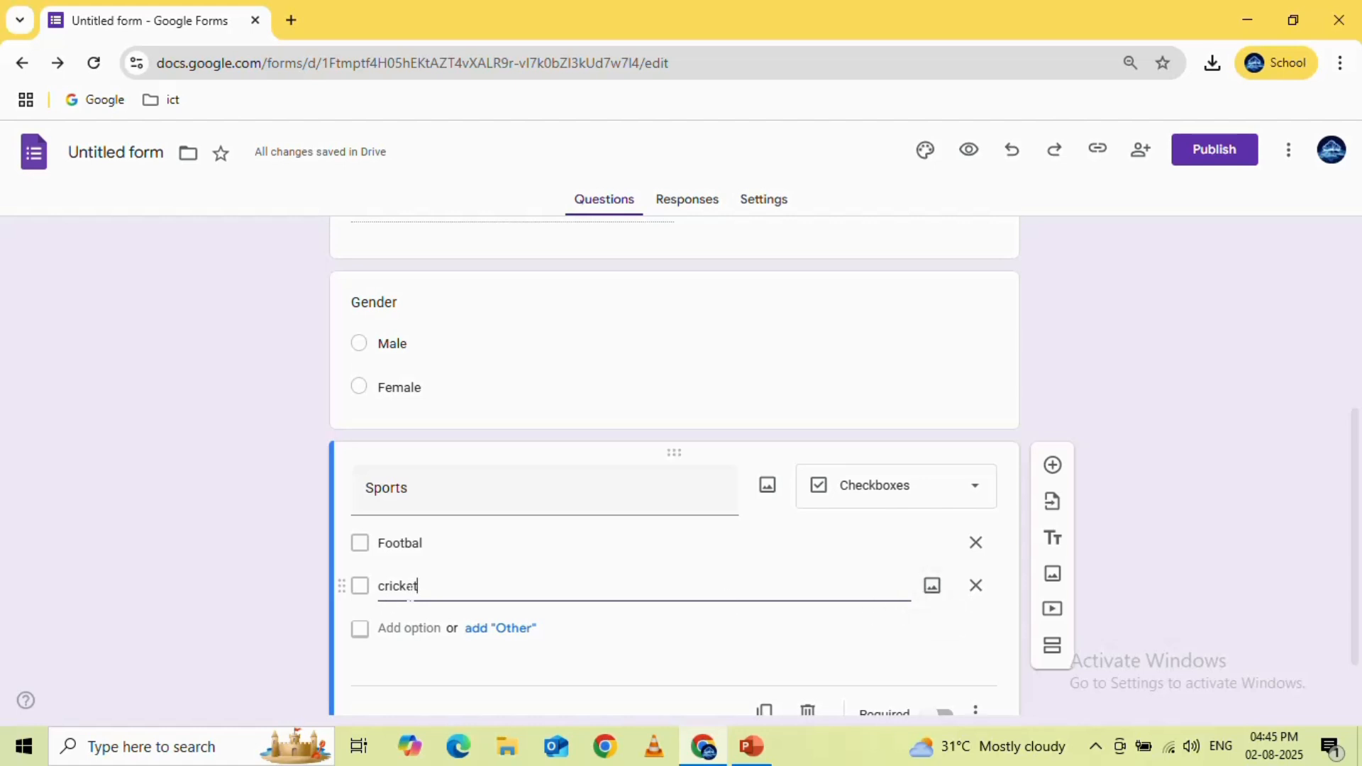
Preview the form, tick both the Footbal and cricket options under Sports, and leave the preview without saving
{"action": "left_click", "coordinate": [969, 152]}
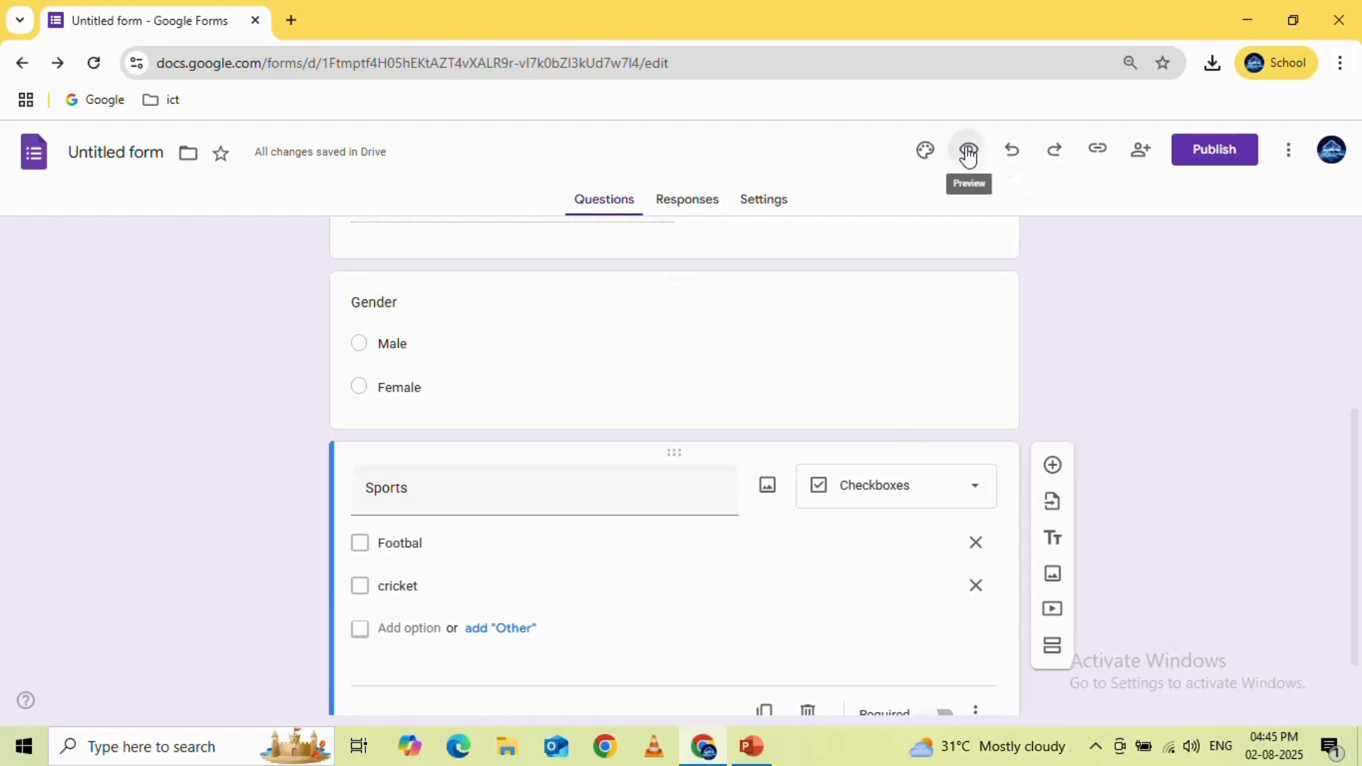
{"action": "scroll", "coordinate": [742, 436], "scroll_direction": "down", "scroll_amount": 5}
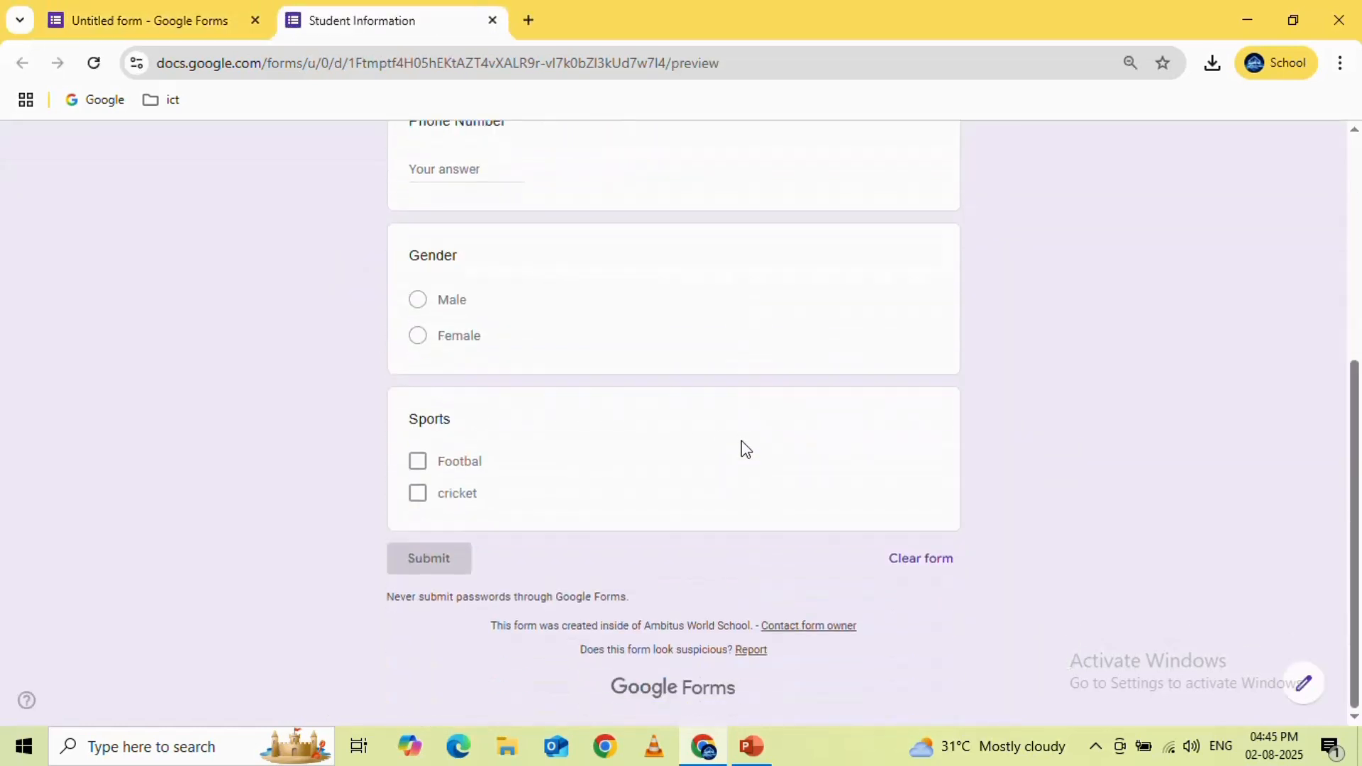
{"action": "left_click", "coordinate": [418, 461]}
{"action": "left_click", "coordinate": [418, 496]}
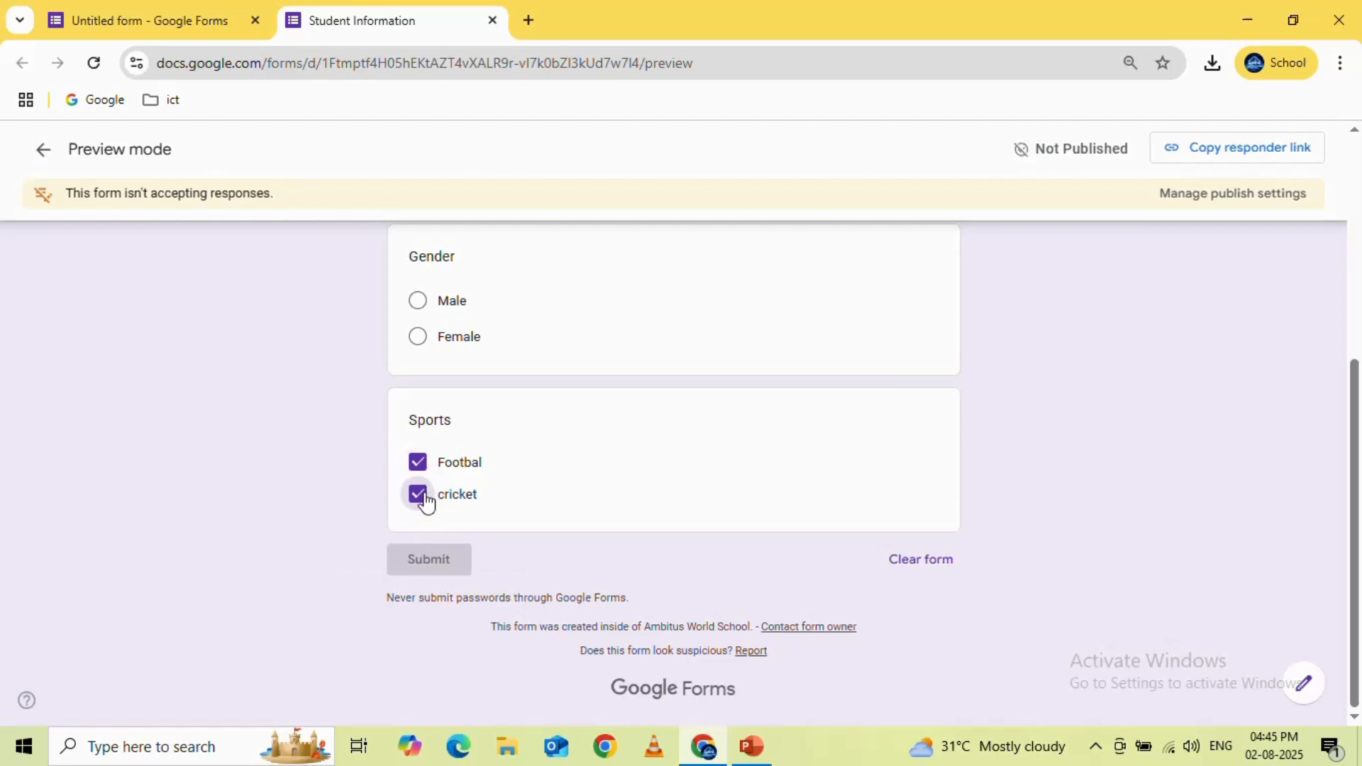
{"action": "left_click", "coordinate": [490, 21]}
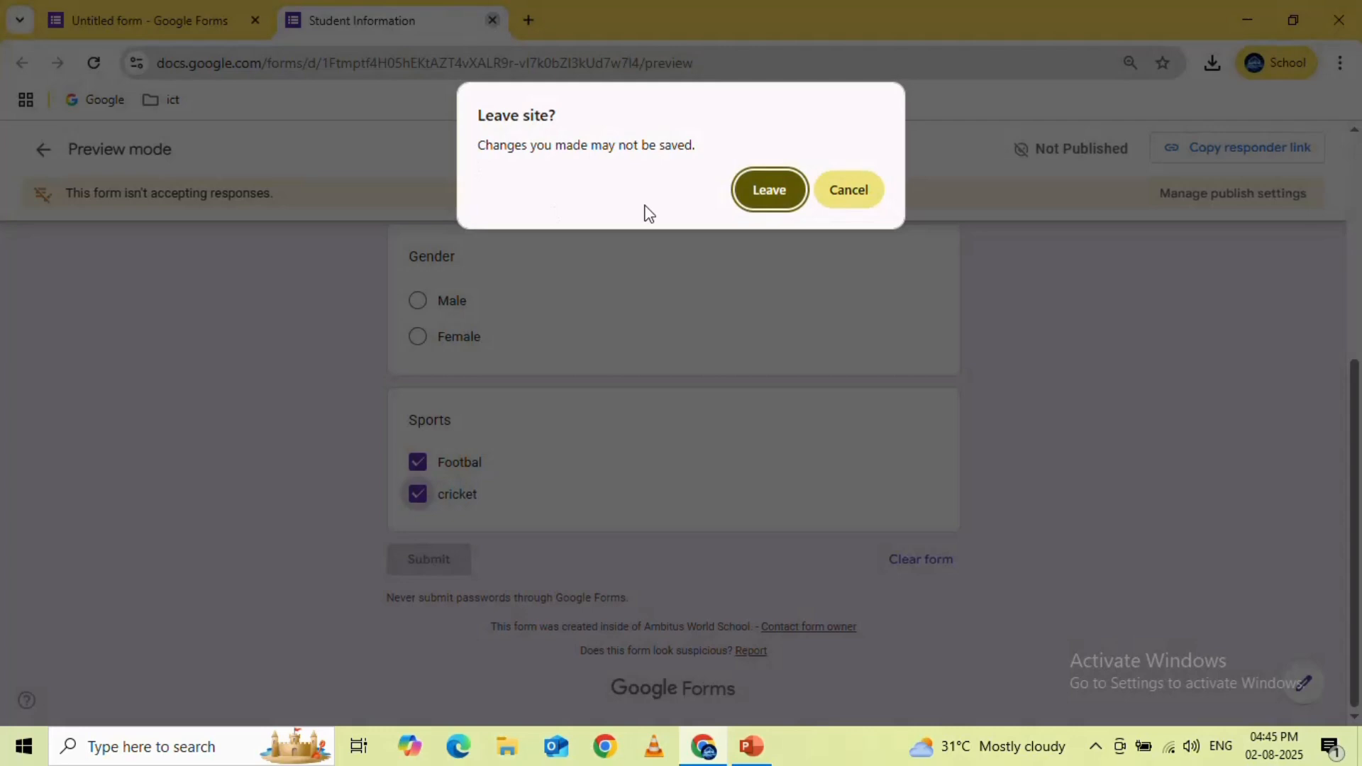
{"action": "left_click", "coordinate": [758, 199]}
Add a File upload question below Sports and agree to let respondents upload files to Drive
{"action": "scroll", "coordinate": [1113, 433], "scroll_direction": "down", "scroll_amount": 1}
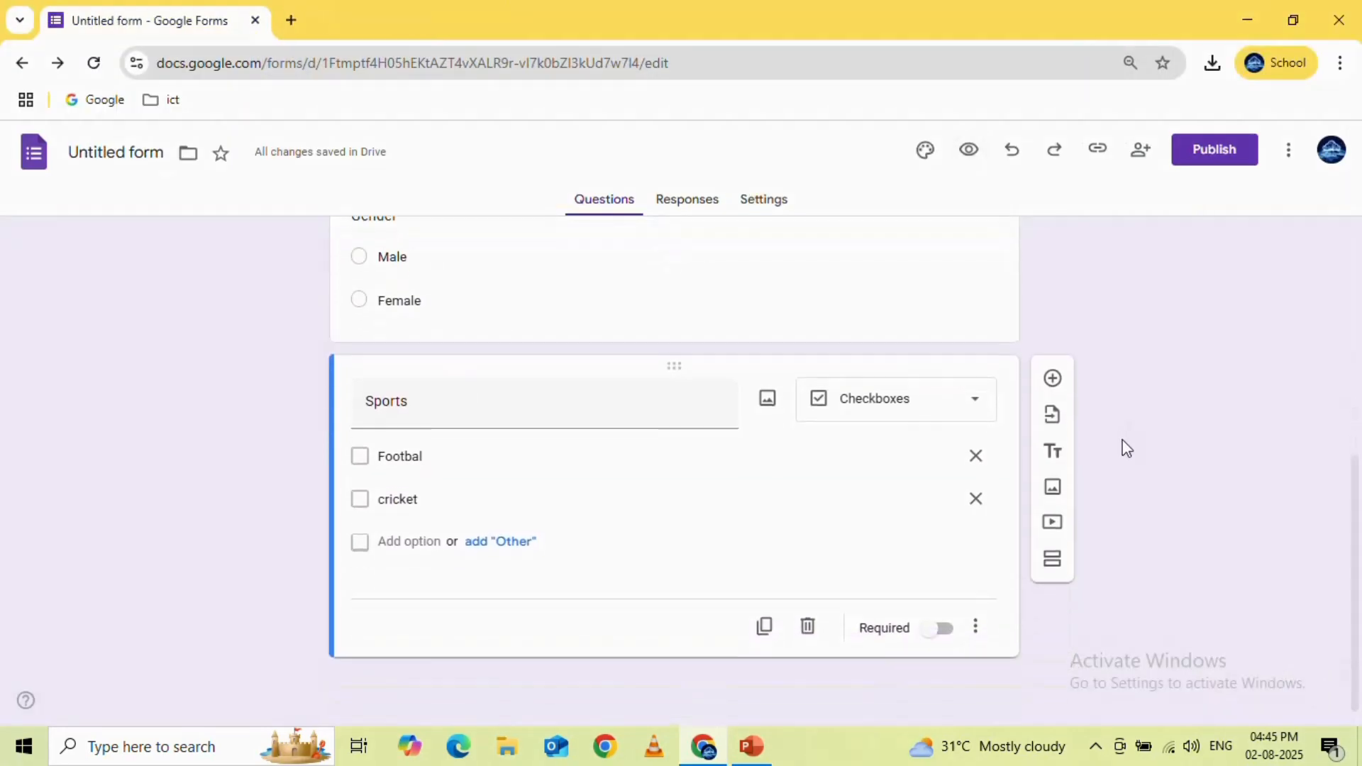
{"action": "left_click", "coordinate": [1052, 379]}
{"action": "left_click", "coordinate": [943, 552]}
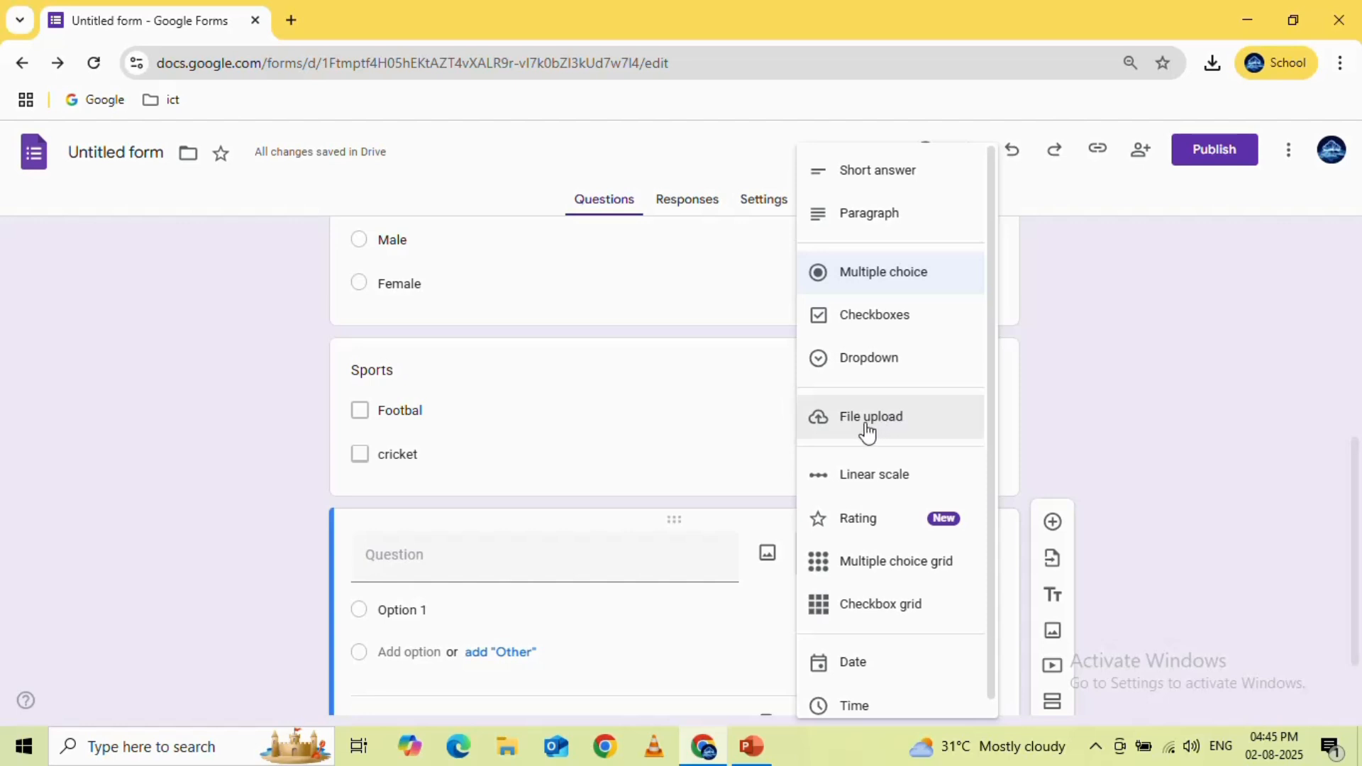
{"action": "left_click", "coordinate": [867, 426]}
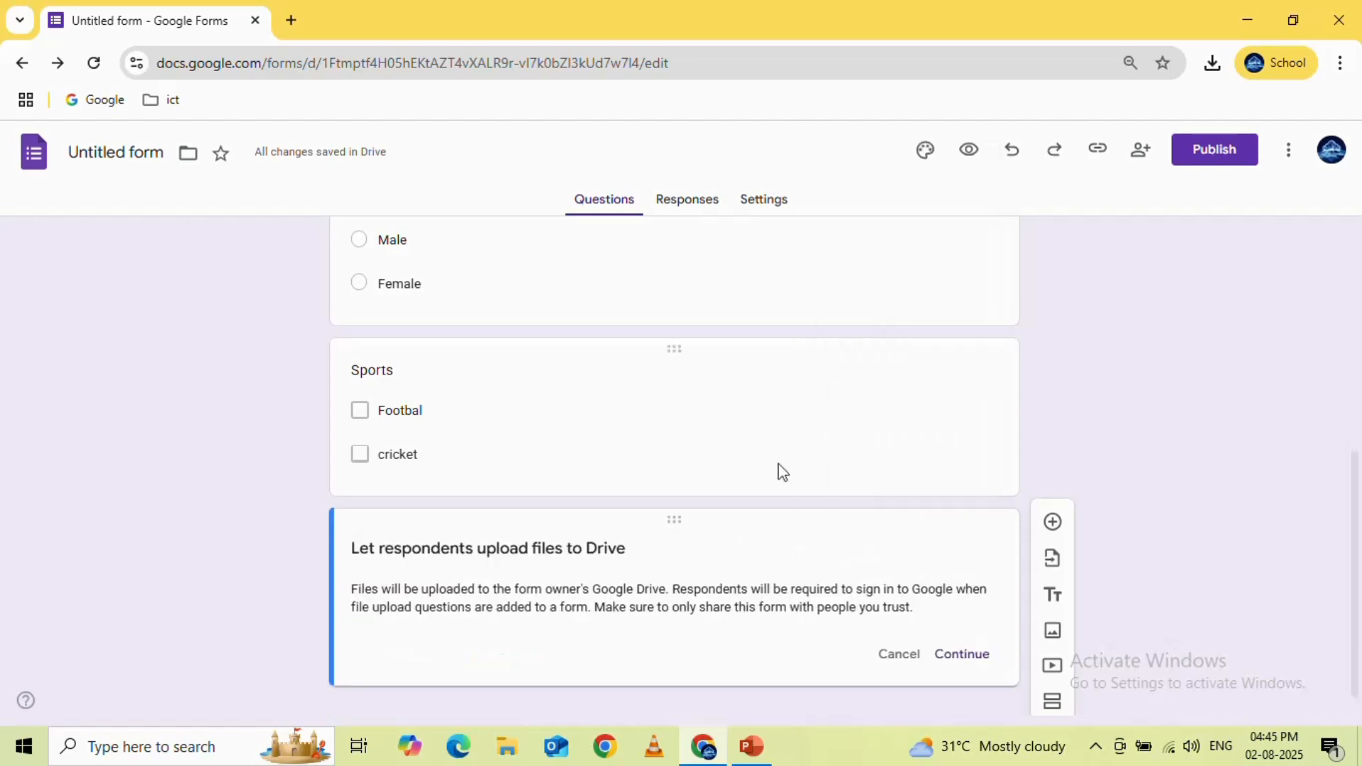
{"action": "left_click", "coordinate": [962, 654]}
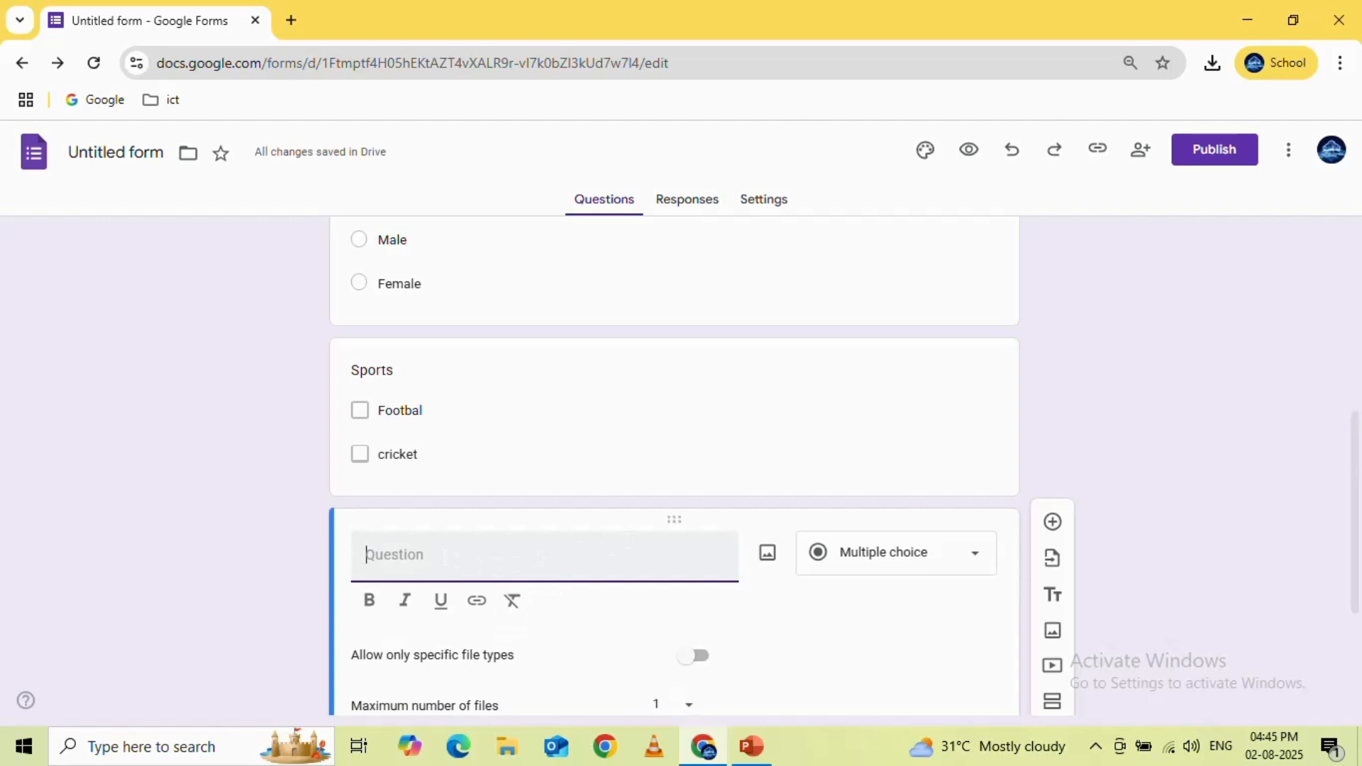
Enter "Passport size Image" as the question text of the file upload question
{"action": "type", "text": "Passpor"}
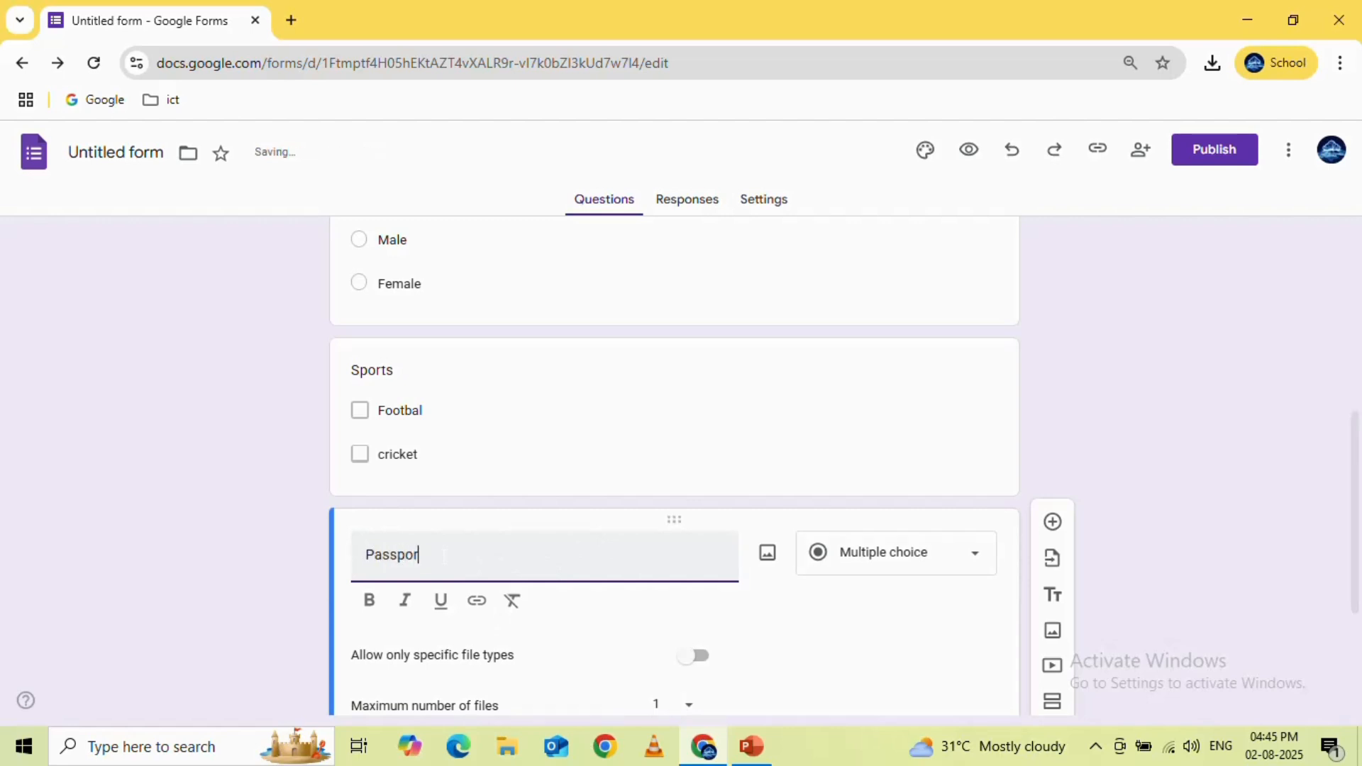
{"action": "type", "text": "tsize Imager"}
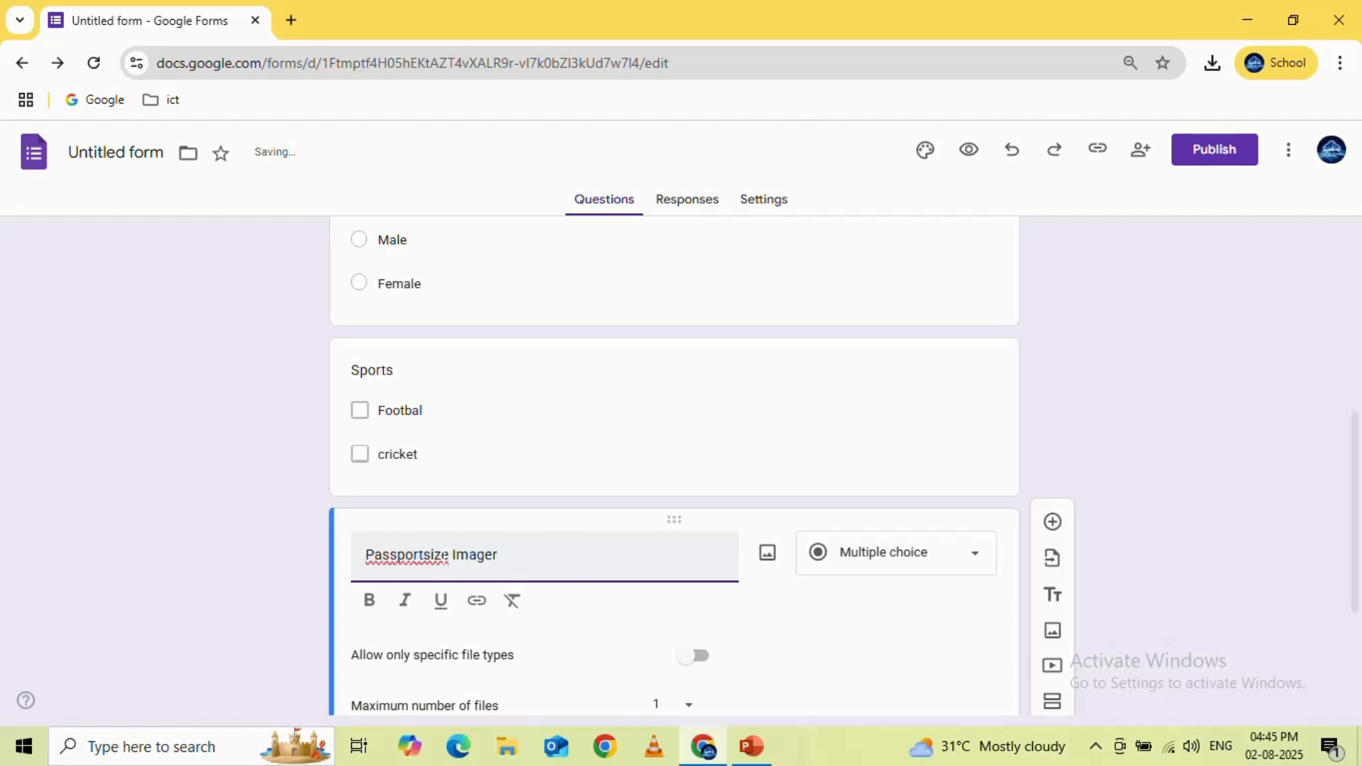
{"action": "key", "text": "BackSpace"}
{"action": "left_click", "coordinate": [421, 557]}
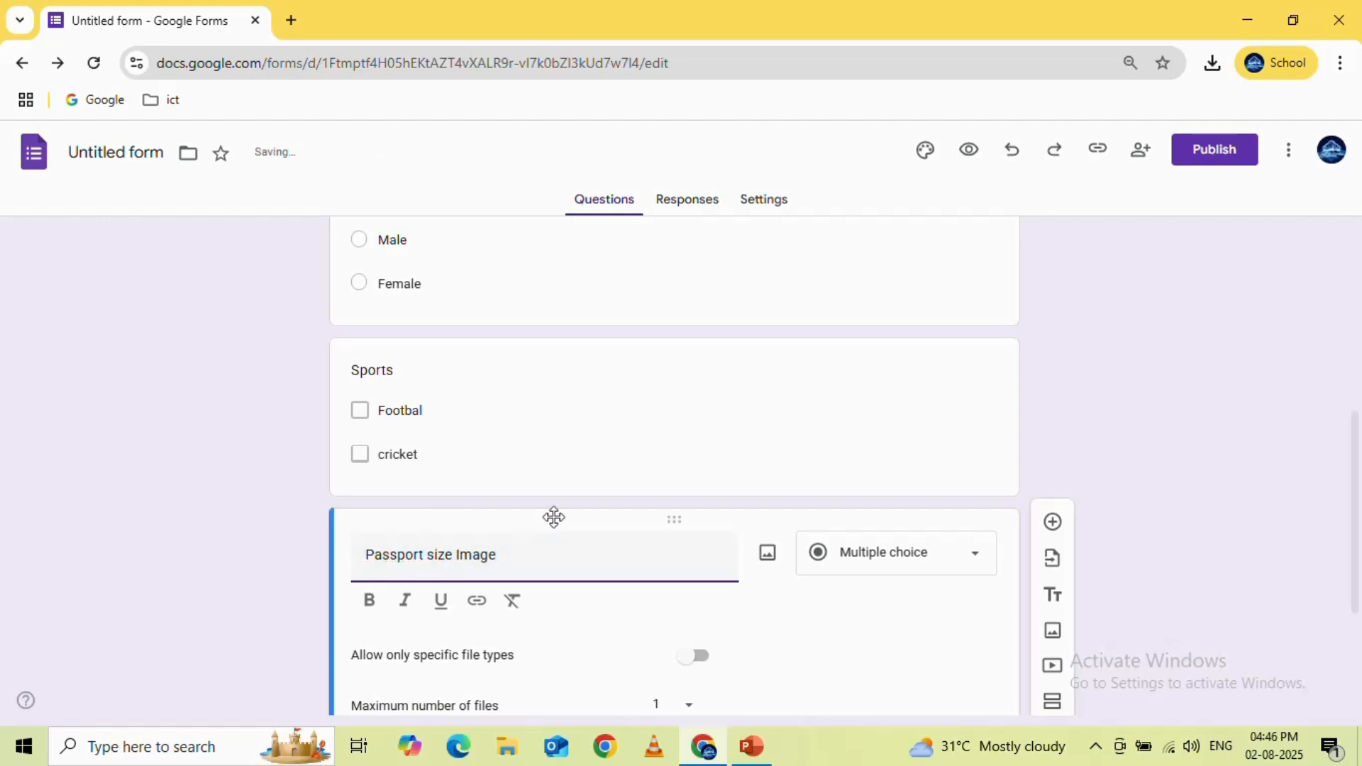
Keep the maximum number of files at 1 for the Passport size Image question and make it required
{"action": "scroll", "coordinate": [952, 464], "scroll_direction": "down", "scroll_amount": 3}
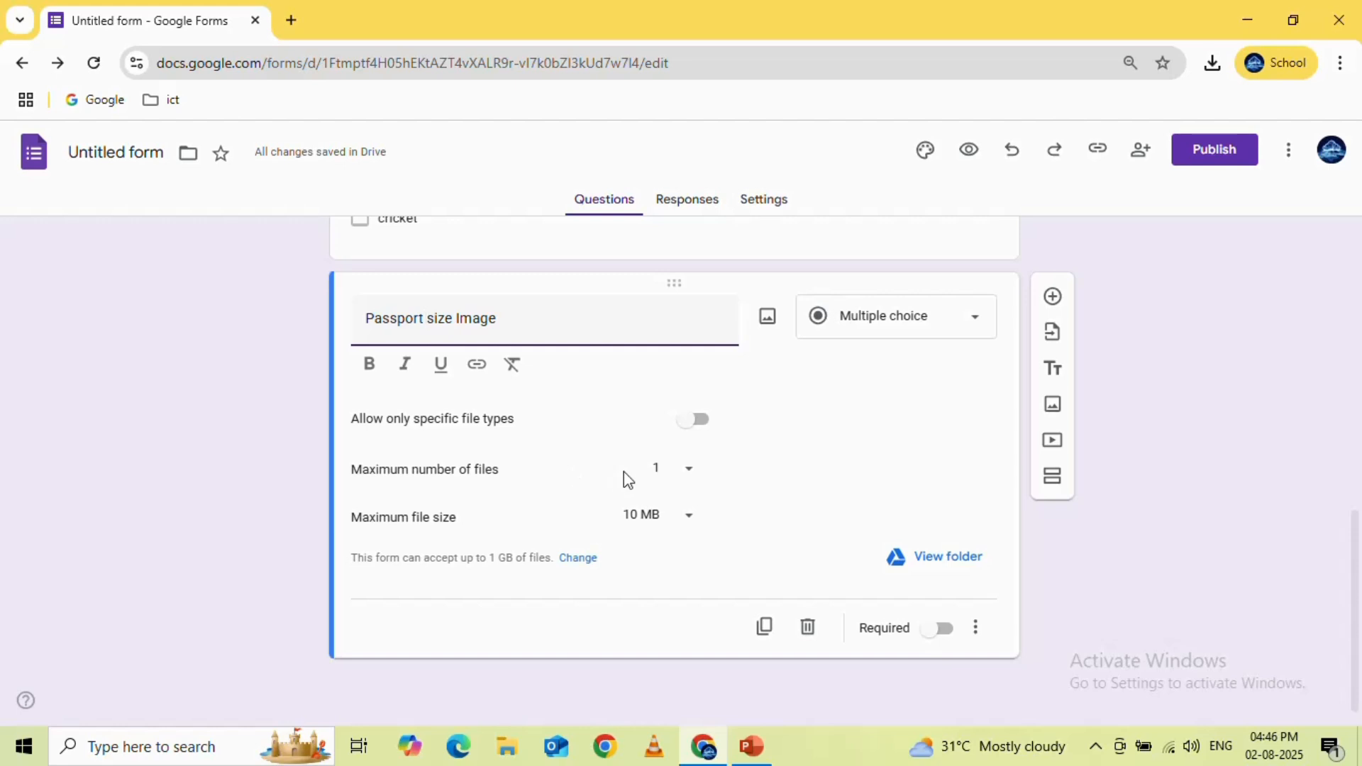
{"action": "left_click", "coordinate": [688, 474]}
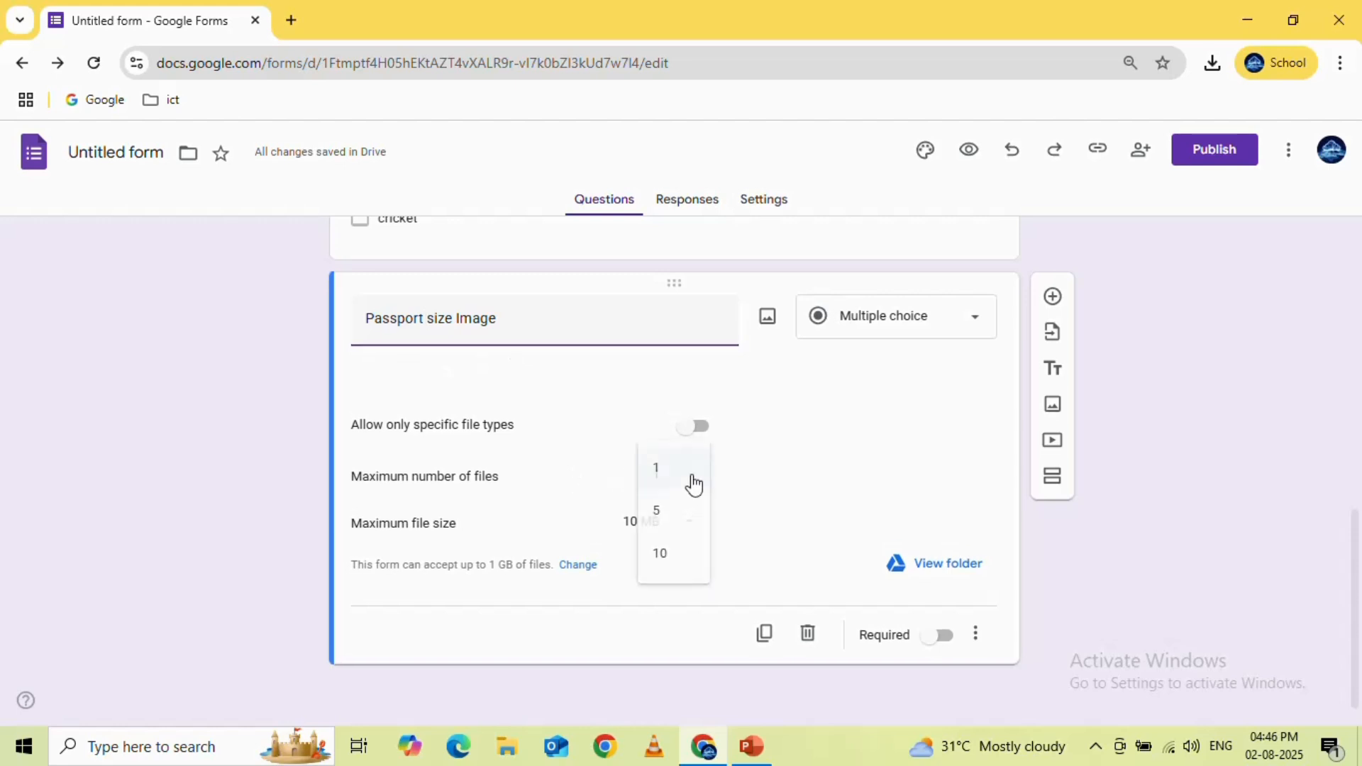
{"action": "left_click", "coordinate": [734, 470]}
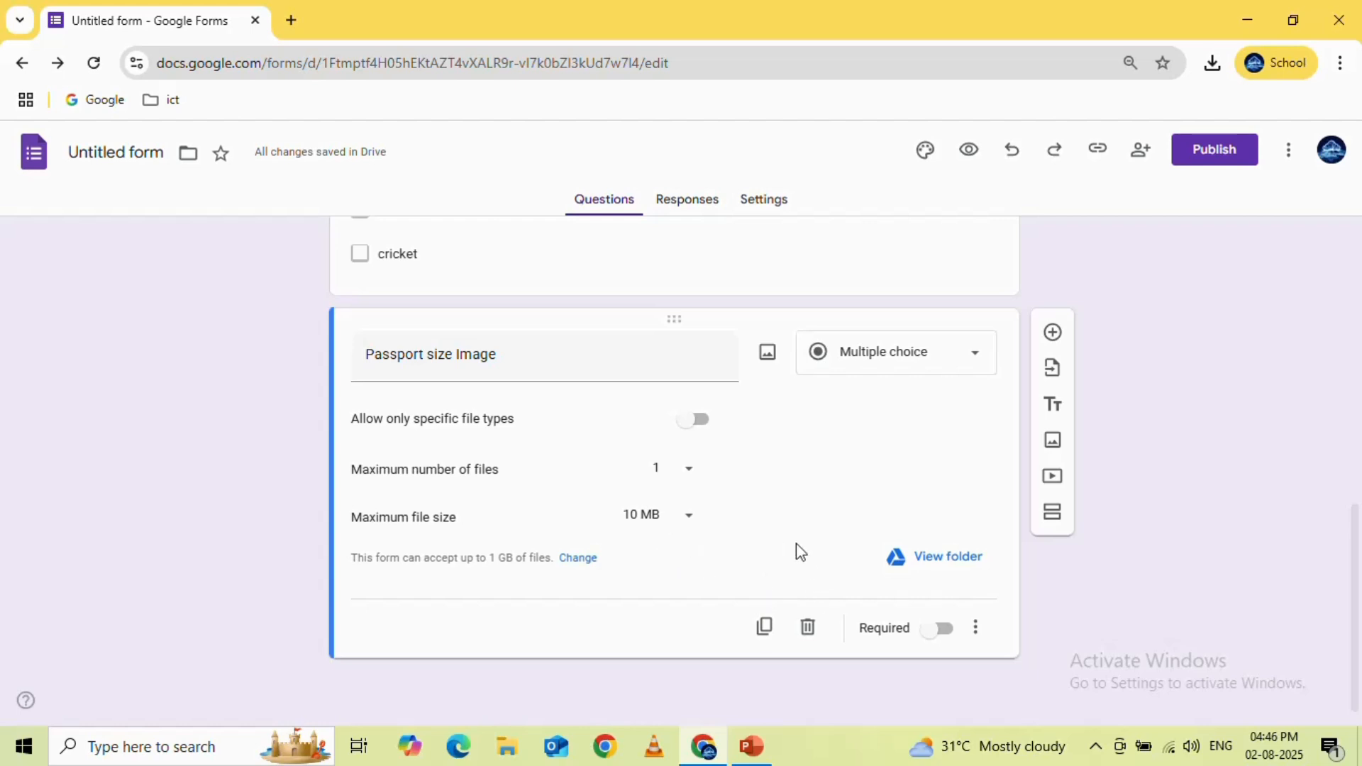
{"action": "left_click", "coordinate": [926, 633]}
Preview the form to check the required Passport size Image upload question, and close the preview
{"action": "left_click", "coordinate": [970, 155]}
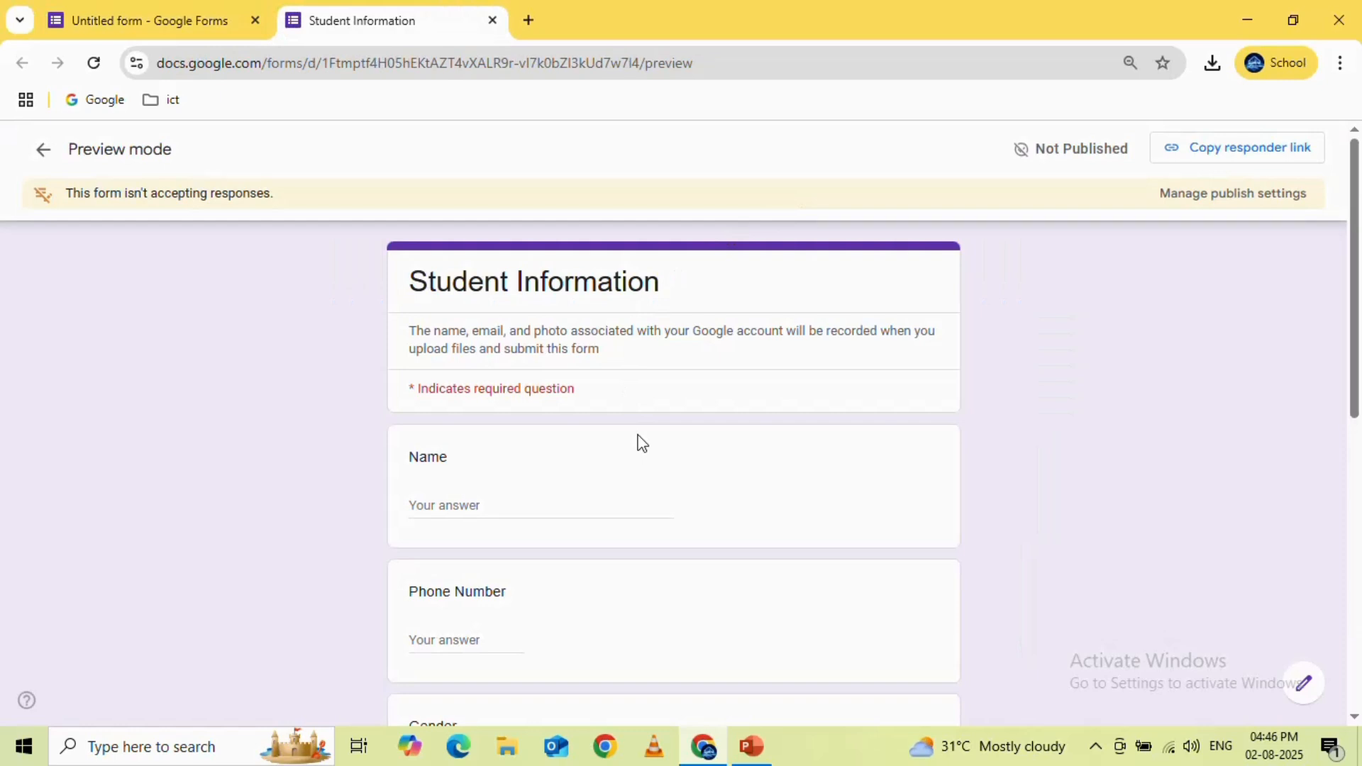
{"action": "scroll", "coordinate": [642, 443], "scroll_direction": "down", "scroll_amount": 3}
{"action": "scroll", "coordinate": [642, 444], "scroll_direction": "down", "scroll_amount": 4}
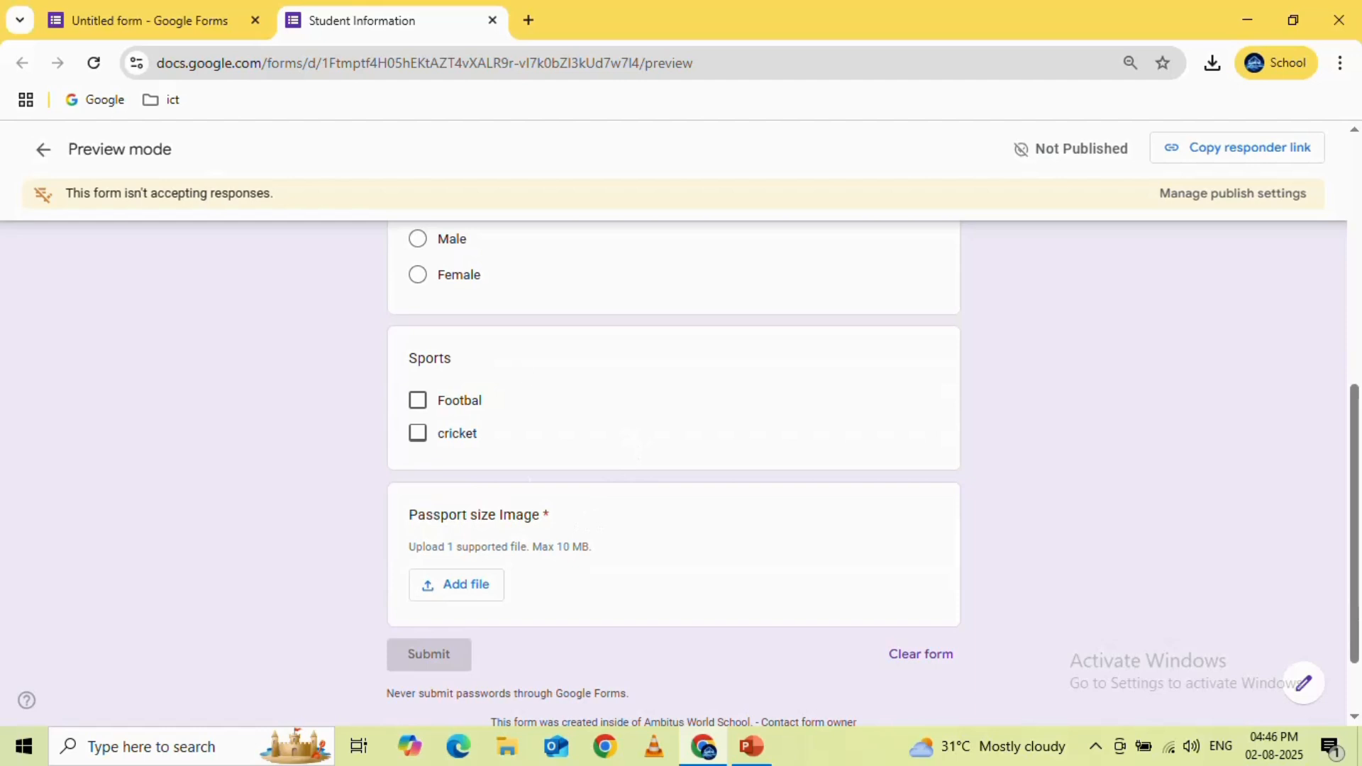
{"action": "left_click", "coordinate": [493, 21]}
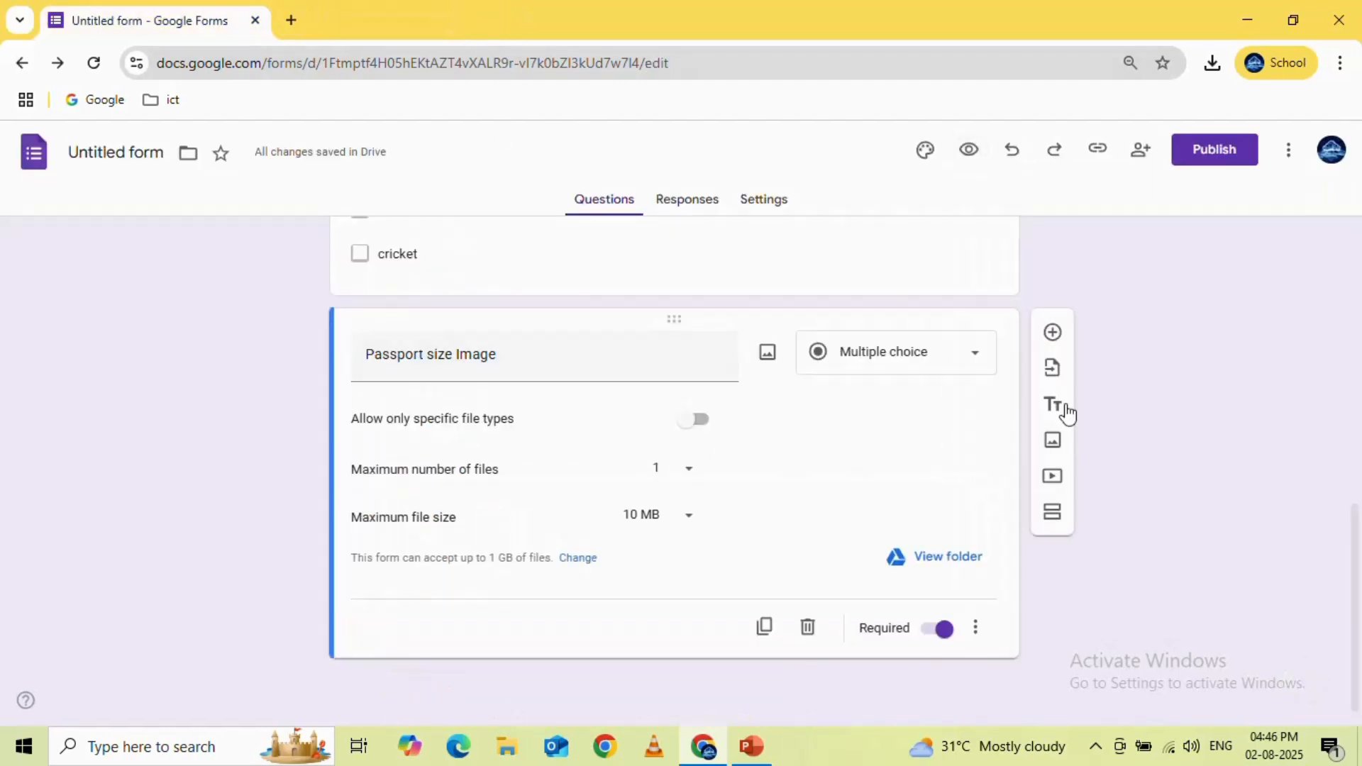
Add a Rating question below Passport size Image with the question text "Feedback"
{"action": "left_click", "coordinate": [1054, 331]}
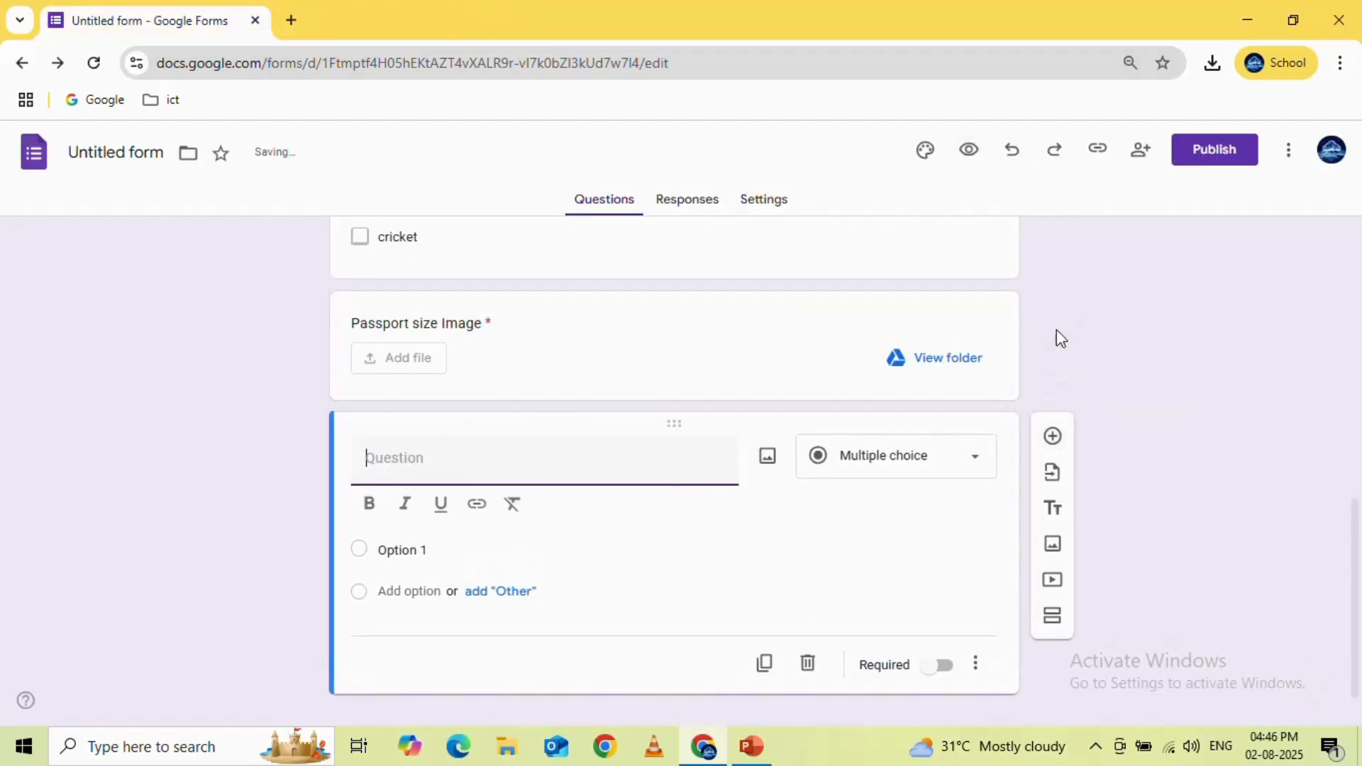
{"action": "left_click", "coordinate": [944, 475]}
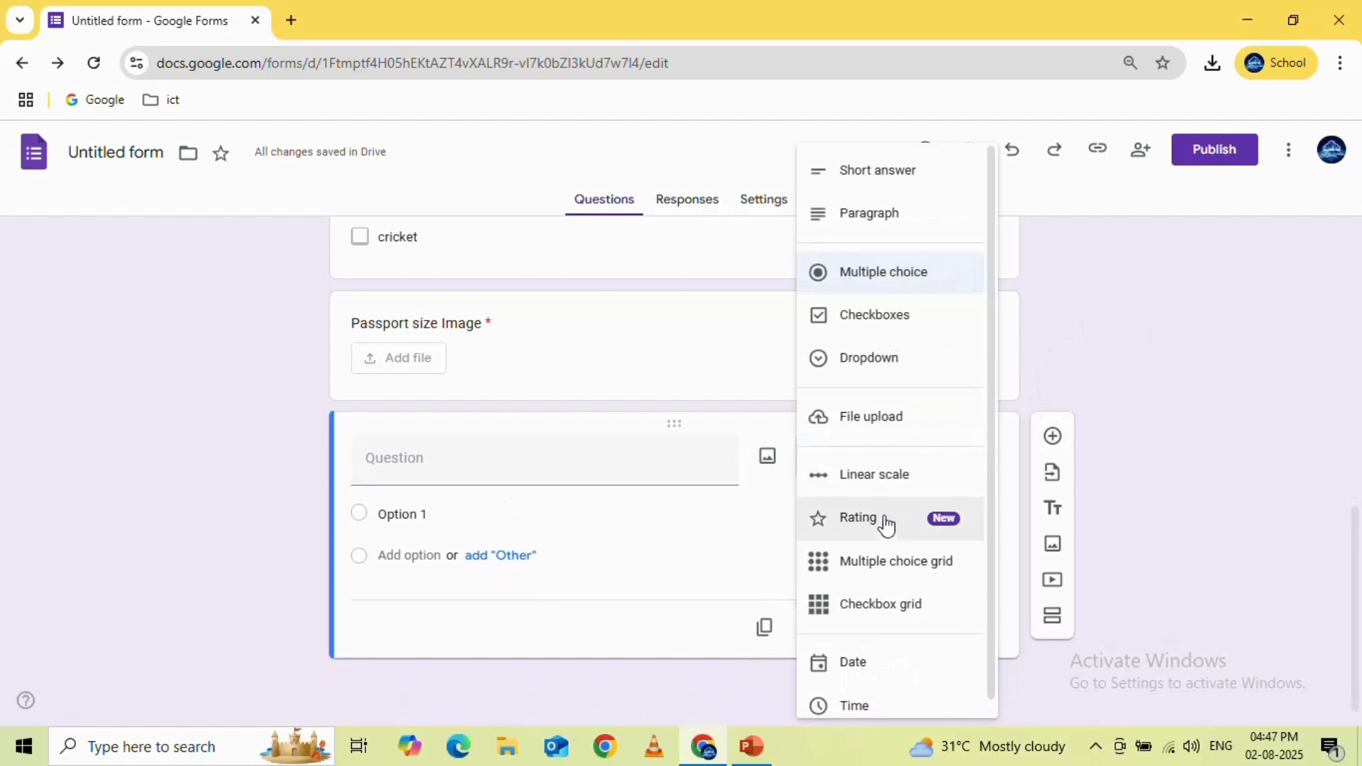
{"action": "left_click", "coordinate": [886, 525]}
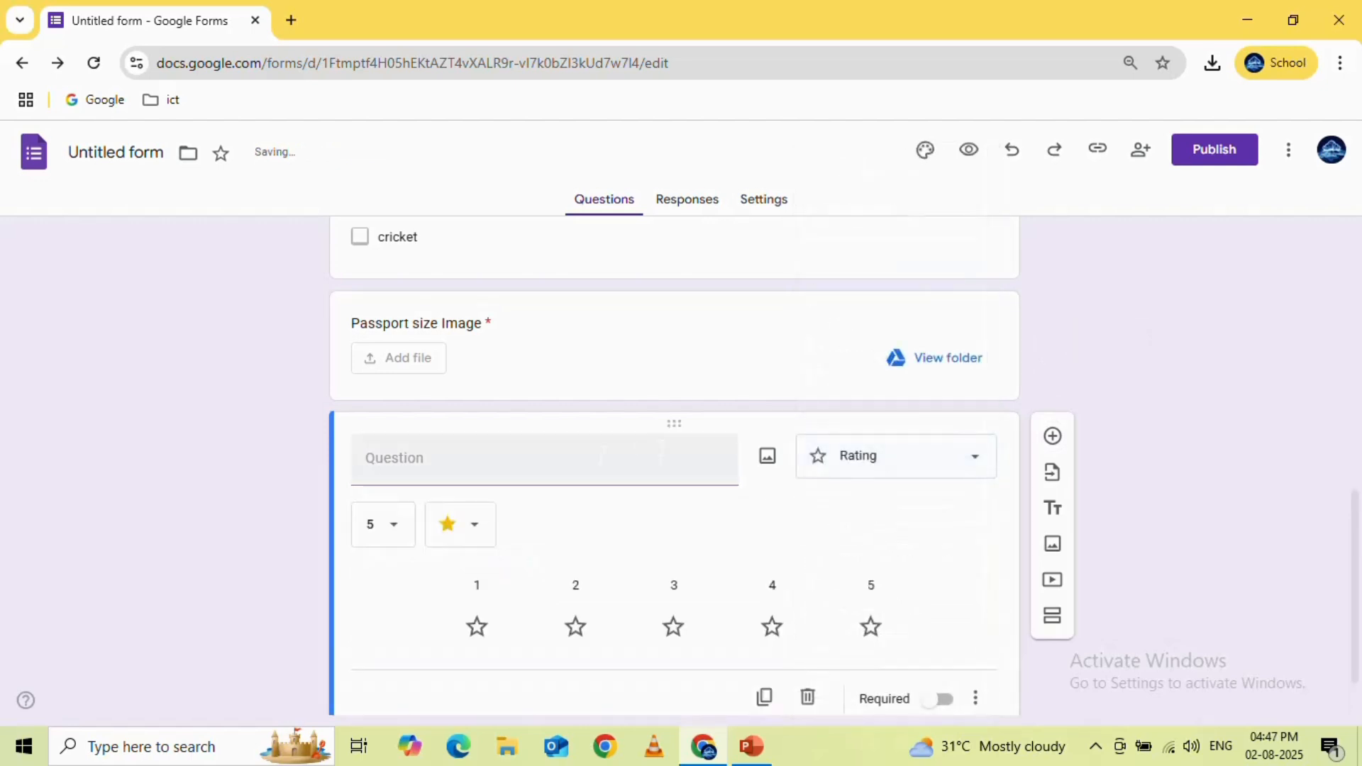
{"action": "left_click", "coordinate": [602, 457]}
{"action": "type", "text": "F"}
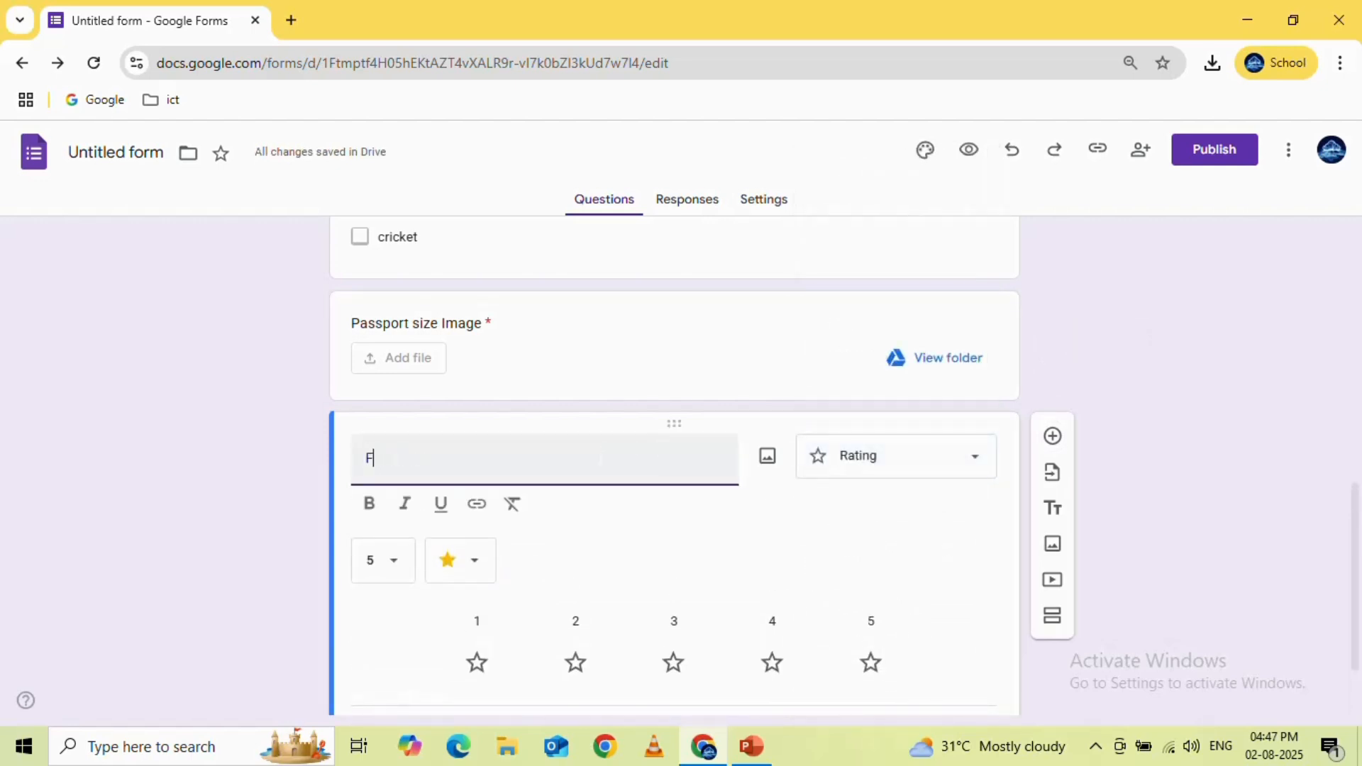
{"action": "type", "text": "eedbac"}
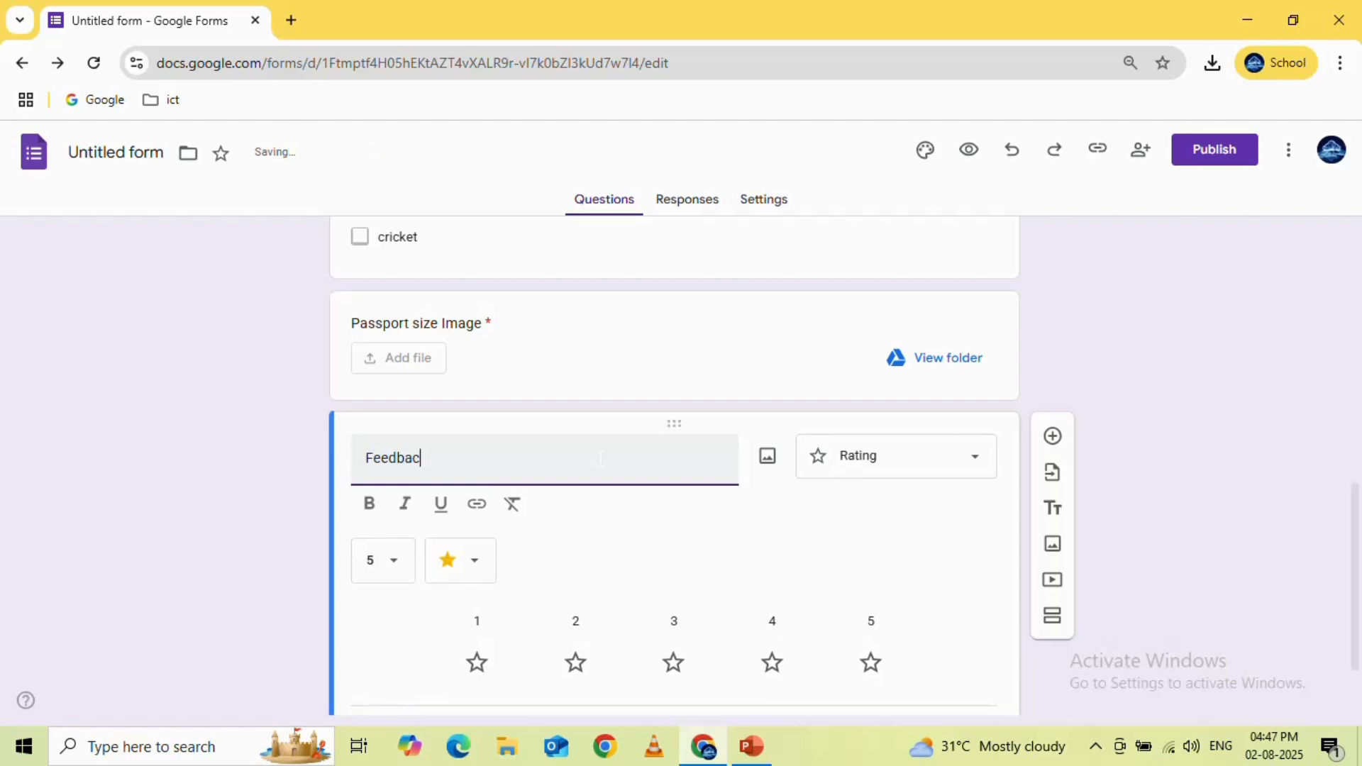
{"action": "type", "text": "k"}
Keep the Feedback rating scale at 5 levels, try the heart symbol, and set the rating symbol to thumbs-up
{"action": "left_click", "coordinate": [405, 570]}
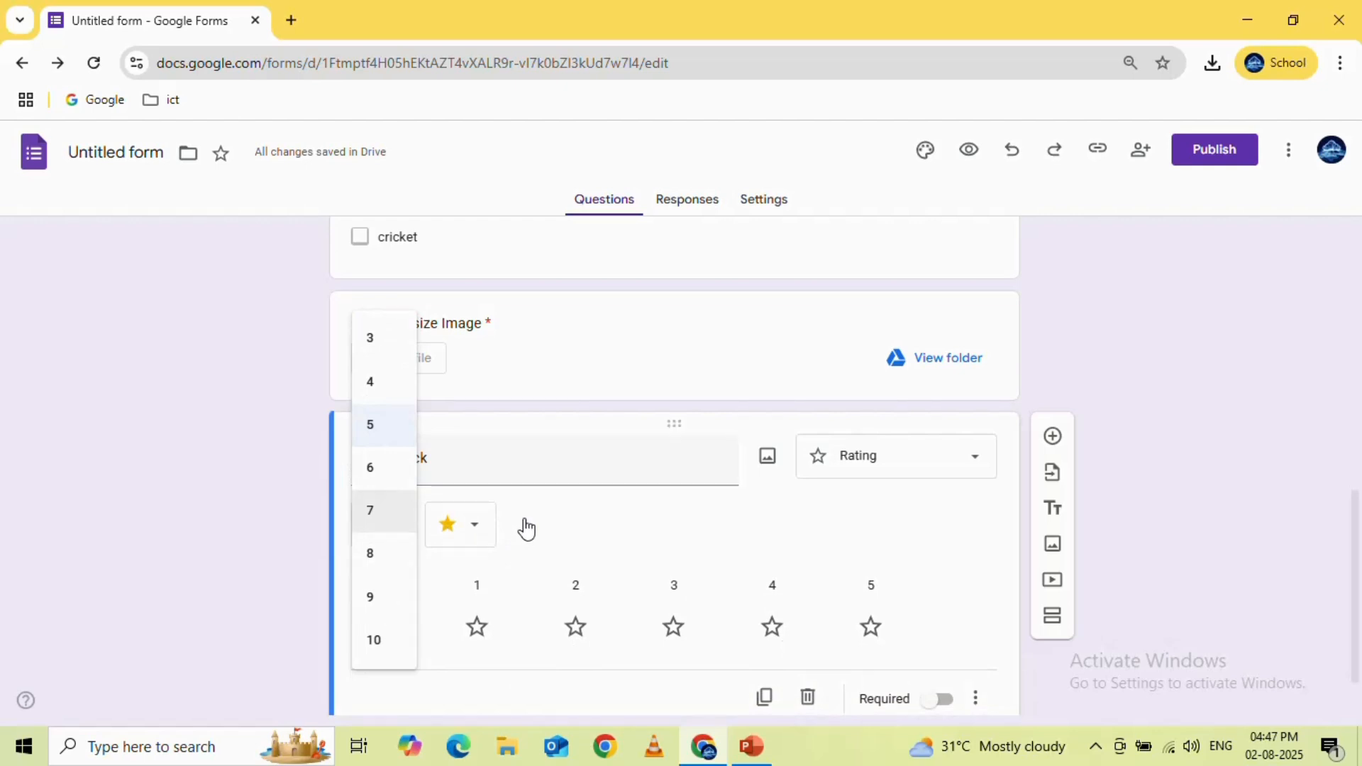
{"action": "left_click", "coordinate": [474, 528]}
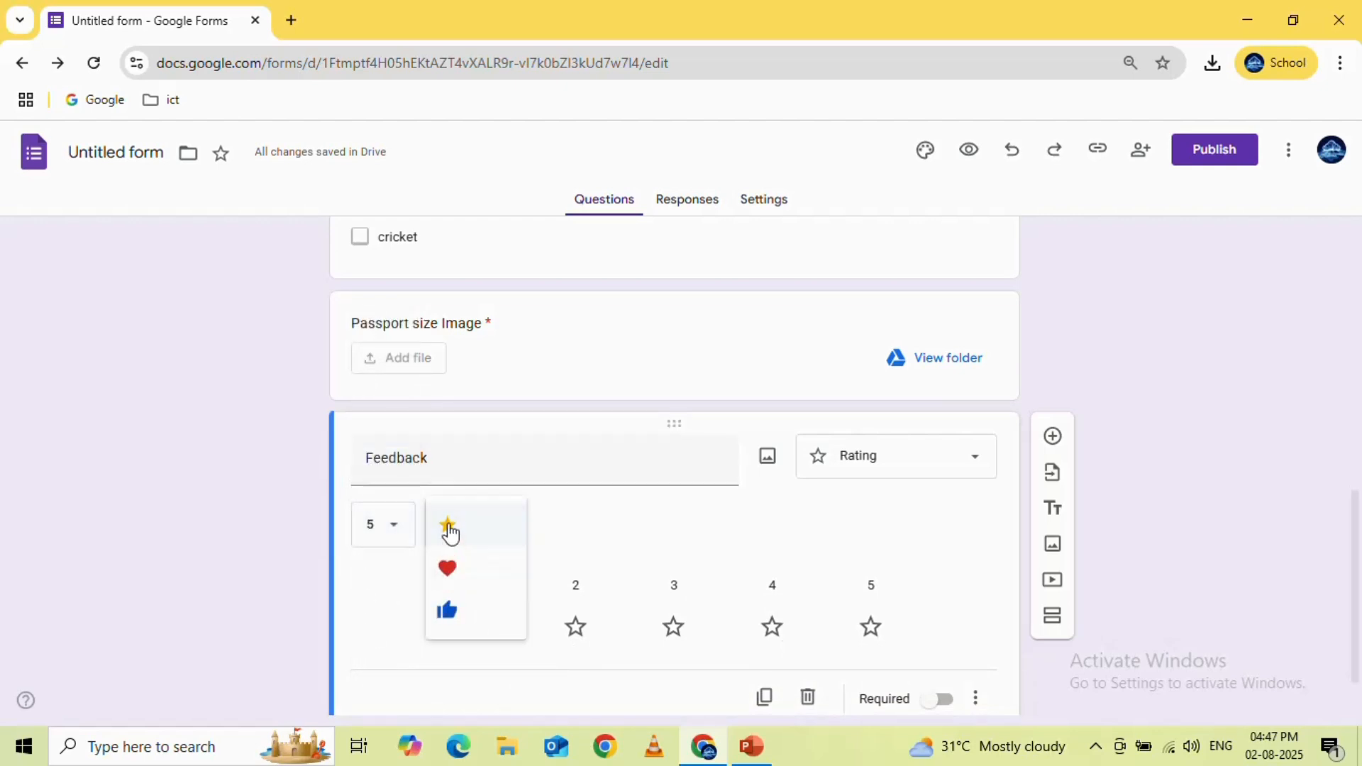
{"action": "left_click", "coordinate": [461, 578]}
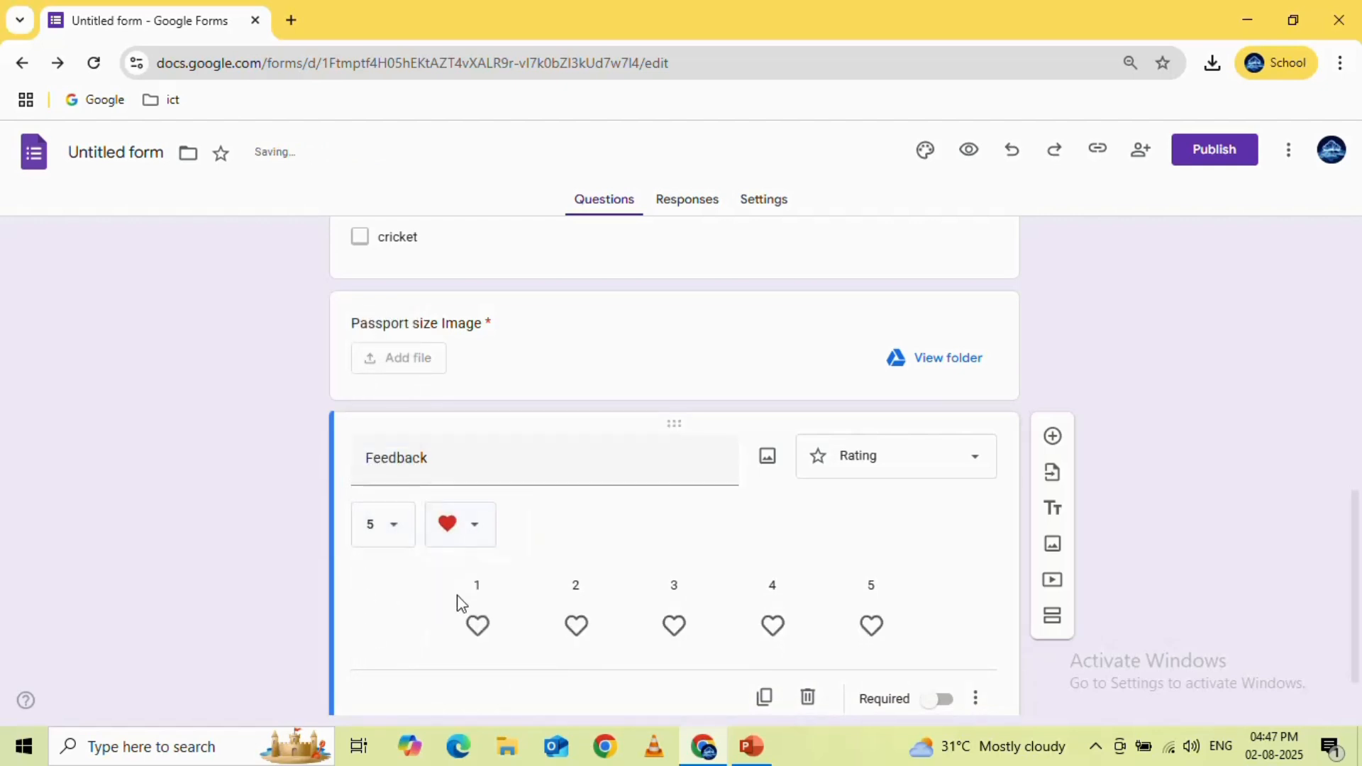
{"action": "left_click", "coordinate": [475, 537]}
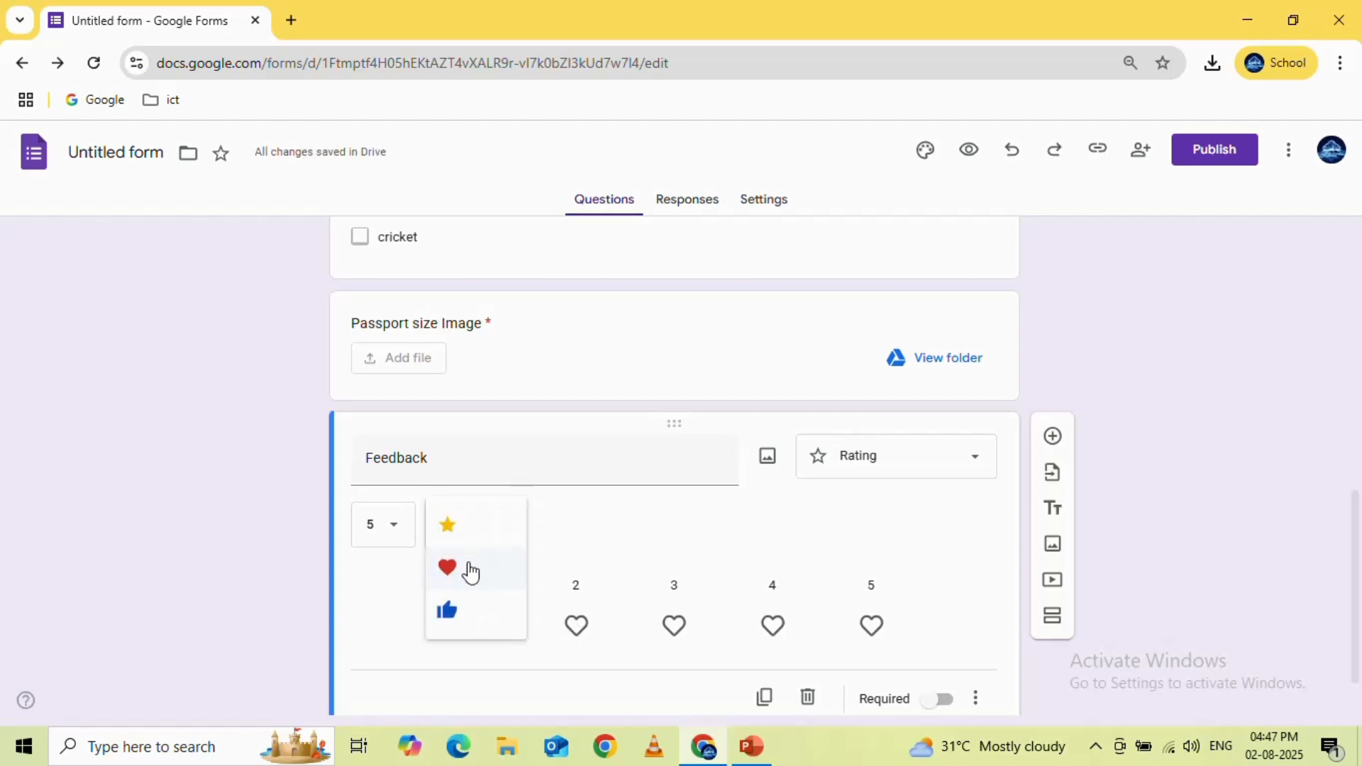
{"action": "left_click", "coordinate": [452, 612]}
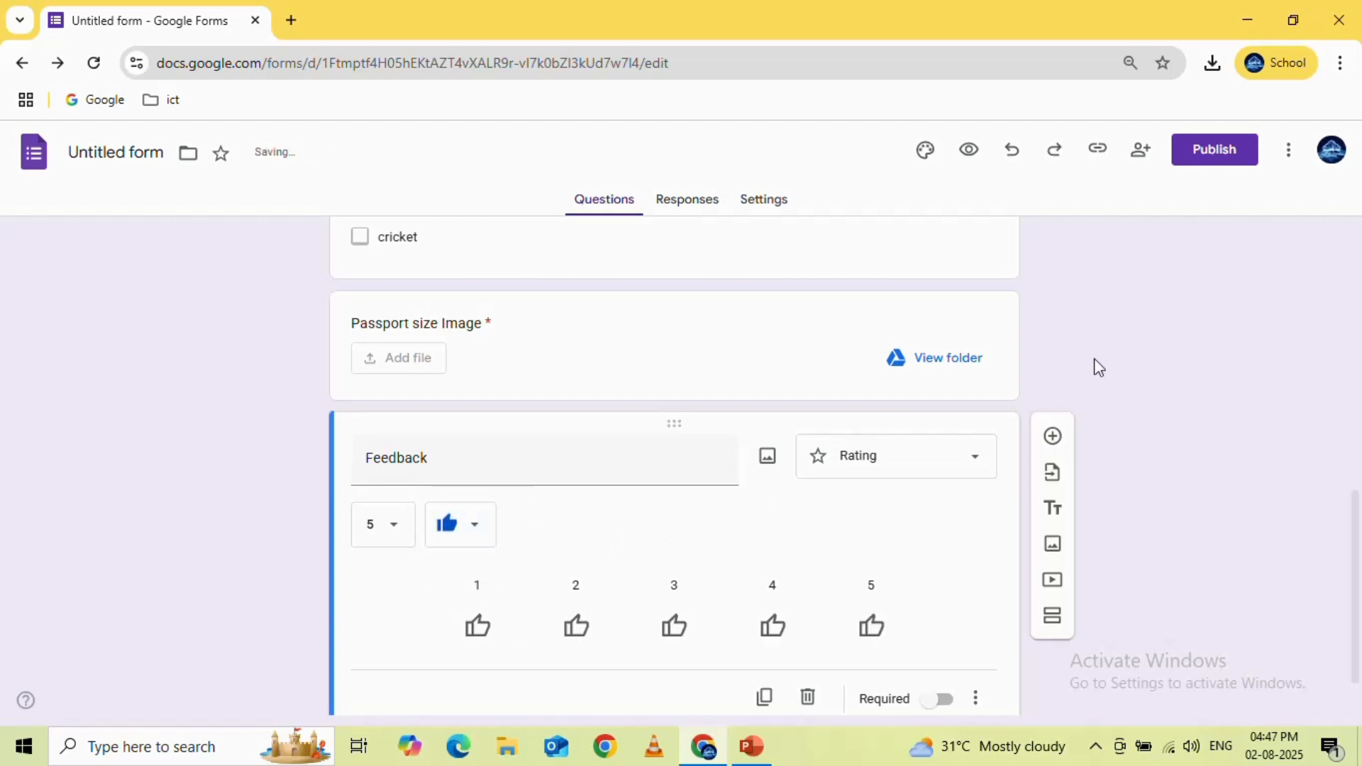
Preview the Student Information form and look through all its questions down to the Feedback rating
{"action": "left_click", "coordinate": [969, 152]}
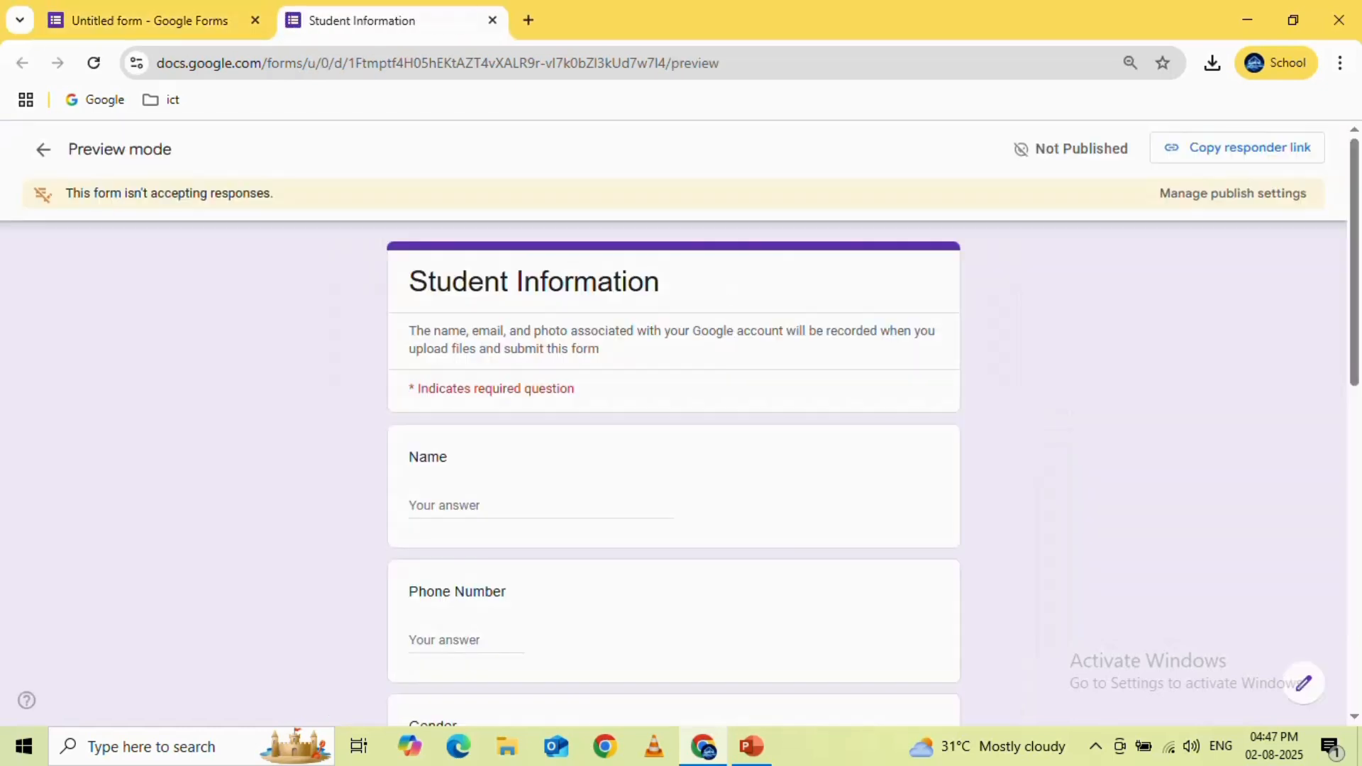
{"action": "scroll", "coordinate": [754, 369], "scroll_direction": "down", "scroll_amount": 5}
{"action": "scroll", "coordinate": [754, 369], "scroll_direction": "down", "scroll_amount": 5}
{"action": "scroll", "coordinate": [754, 369], "scroll_direction": "up", "scroll_amount": 5}
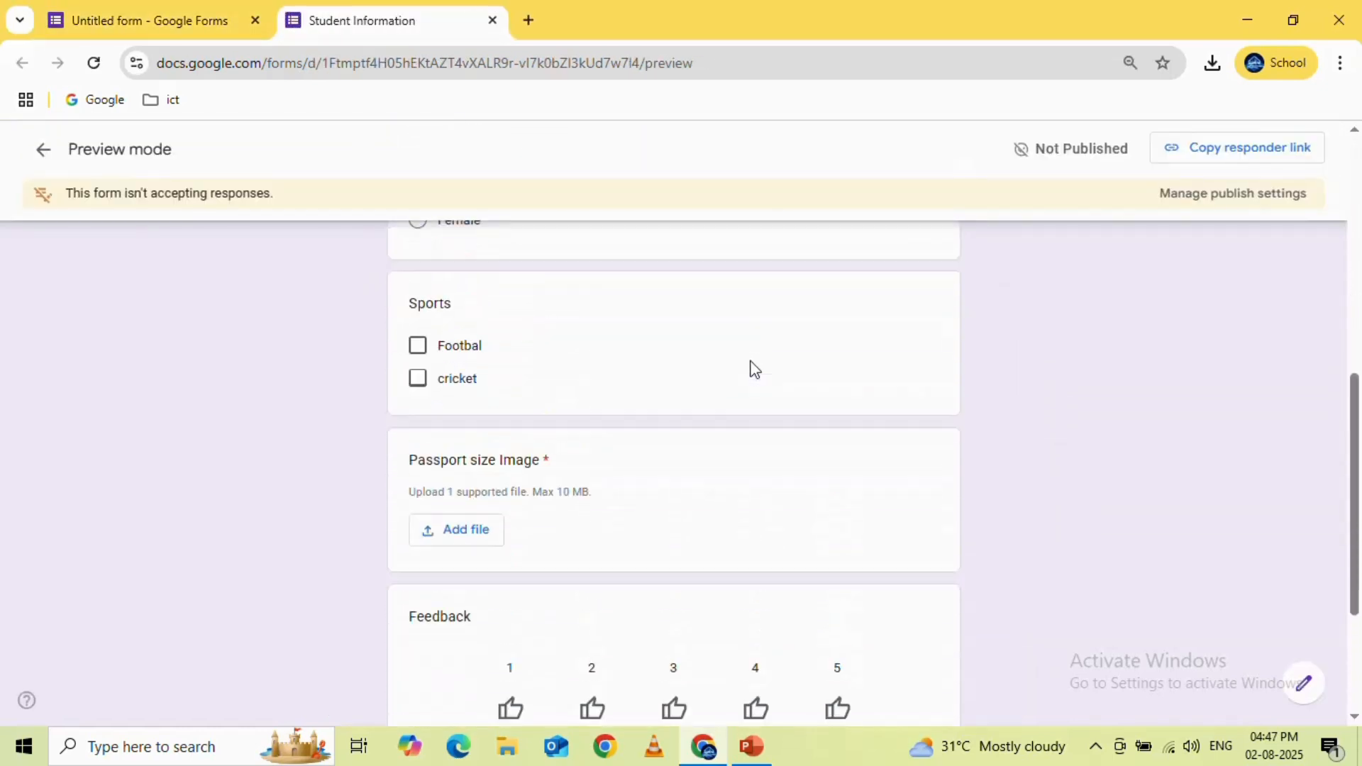
{"action": "scroll", "coordinate": [753, 369], "scroll_direction": "down", "scroll_amount": 5}
{"action": "scroll", "coordinate": [754, 369], "scroll_direction": "up", "scroll_amount": 6}
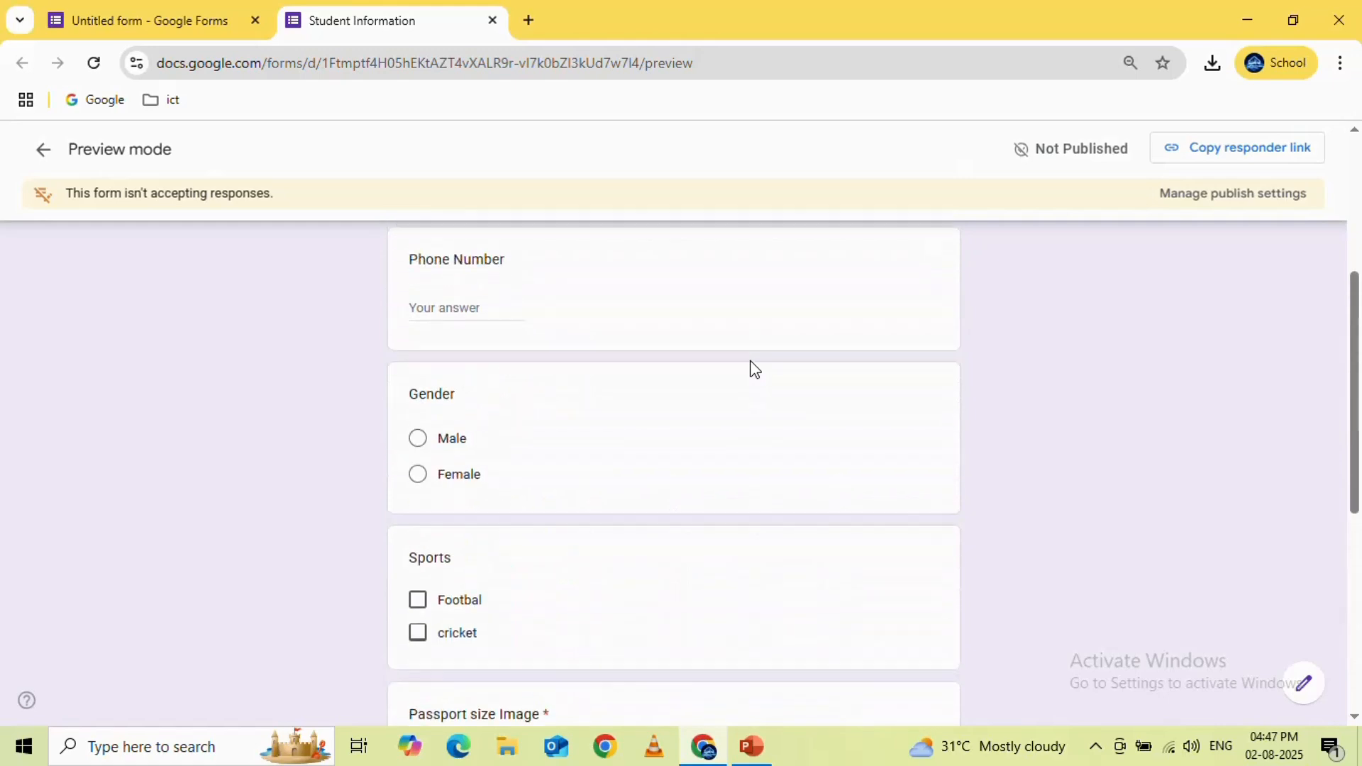
{"action": "scroll", "coordinate": [753, 369], "scroll_direction": "down", "scroll_amount": 3}
{"action": "scroll", "coordinate": [753, 369], "scroll_direction": "down", "scroll_amount": 4}
Try ratings of 2 and 3 thumbs-up on the Feedback question, and leave the preview without submitting
{"action": "left_click", "coordinate": [592, 482]}
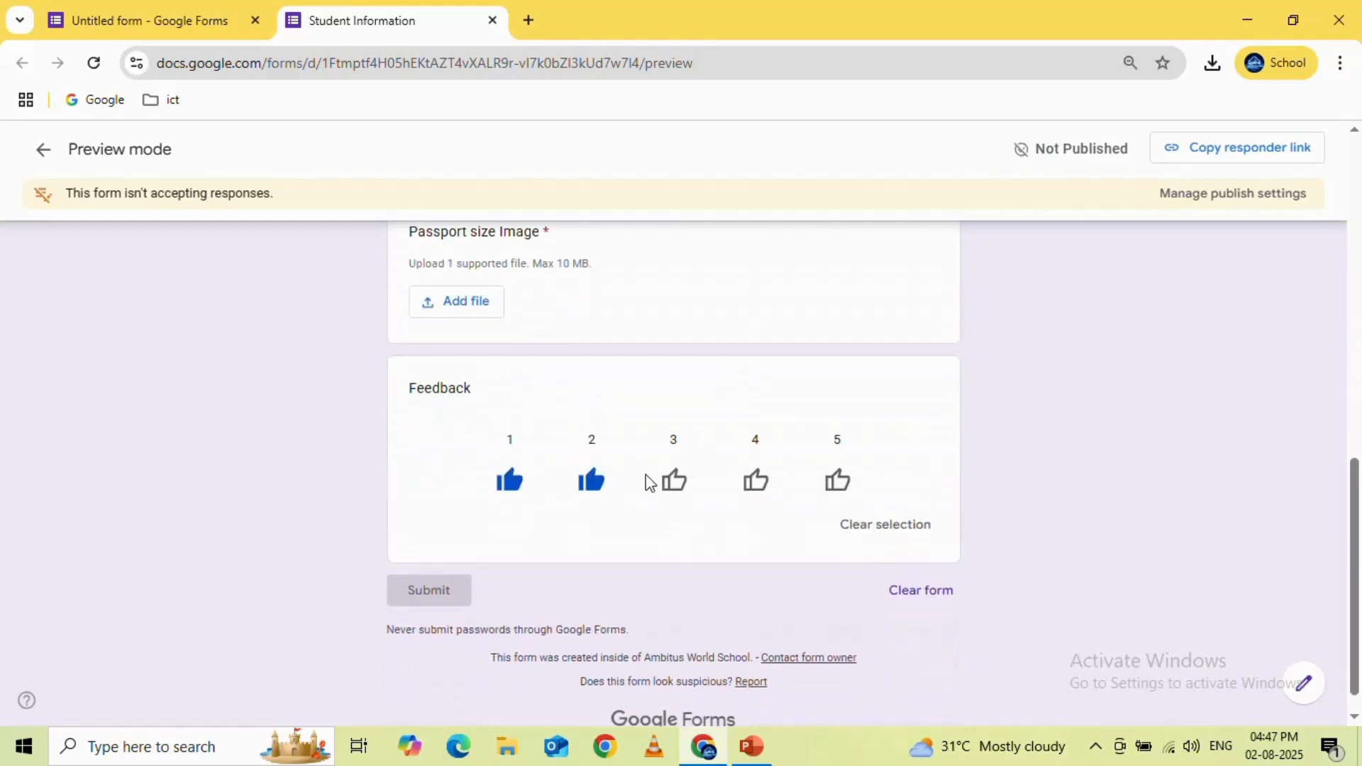
{"action": "left_click", "coordinate": [674, 477]}
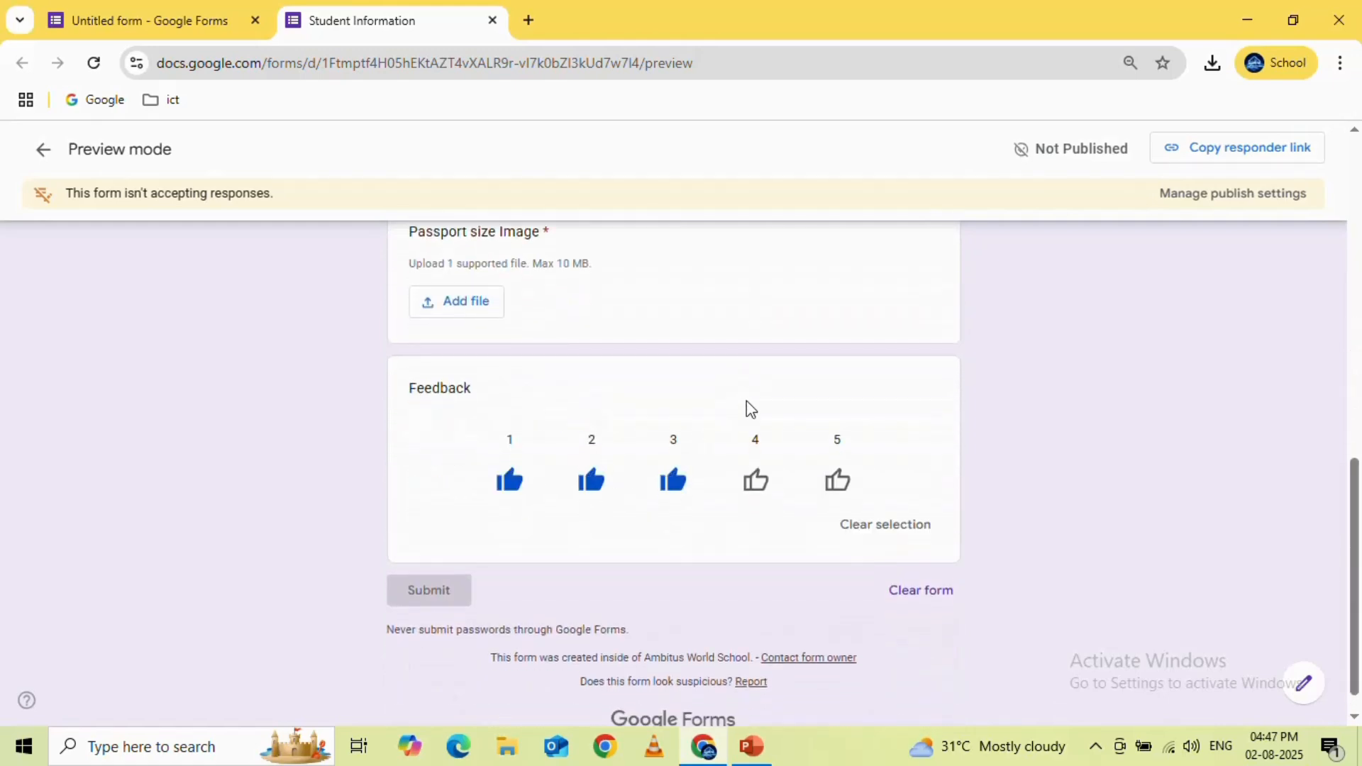
{"action": "left_click", "coordinate": [493, 25]}
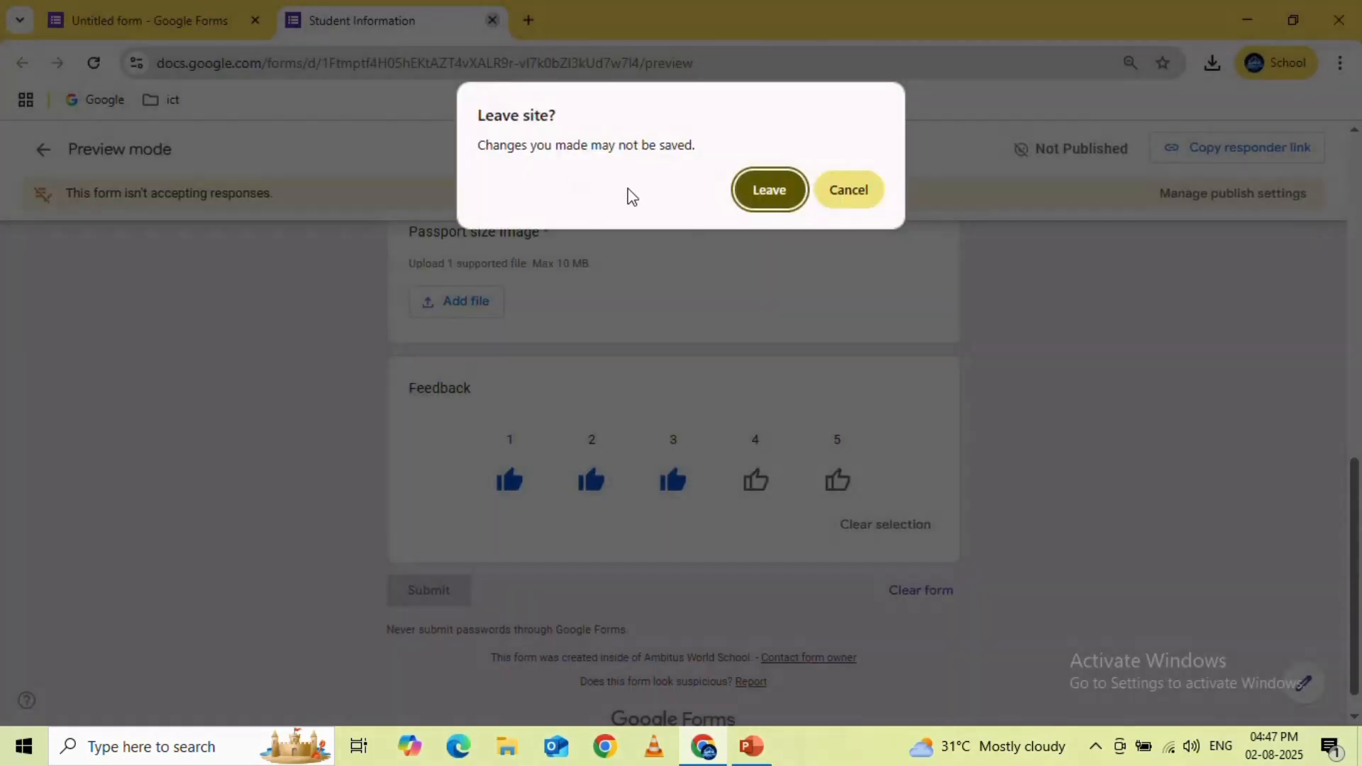
{"action": "left_click", "coordinate": [770, 191]}
{"action": "scroll", "coordinate": [642, 454], "scroll_direction": "up", "scroll_amount": 7}
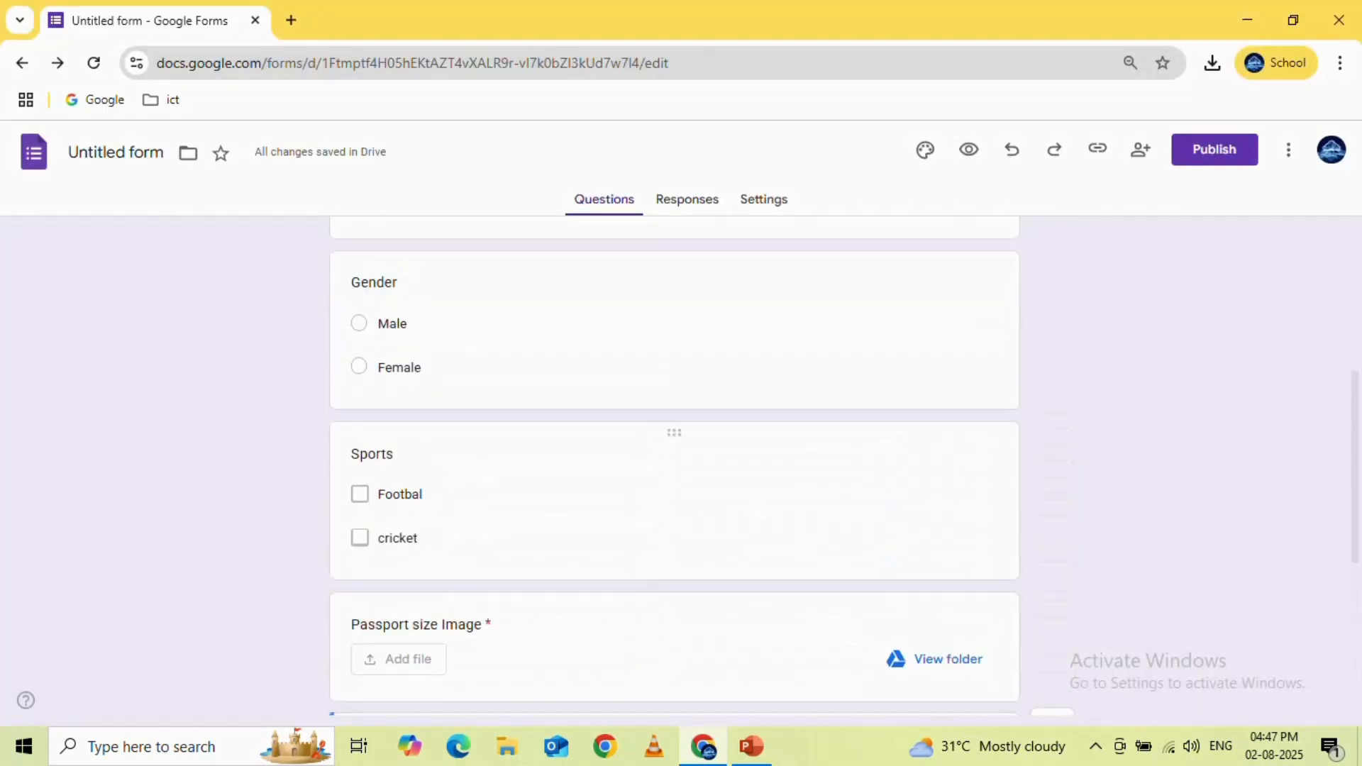
{"action": "scroll", "coordinate": [648, 465], "scroll_direction": "up", "scroll_amount": 2}
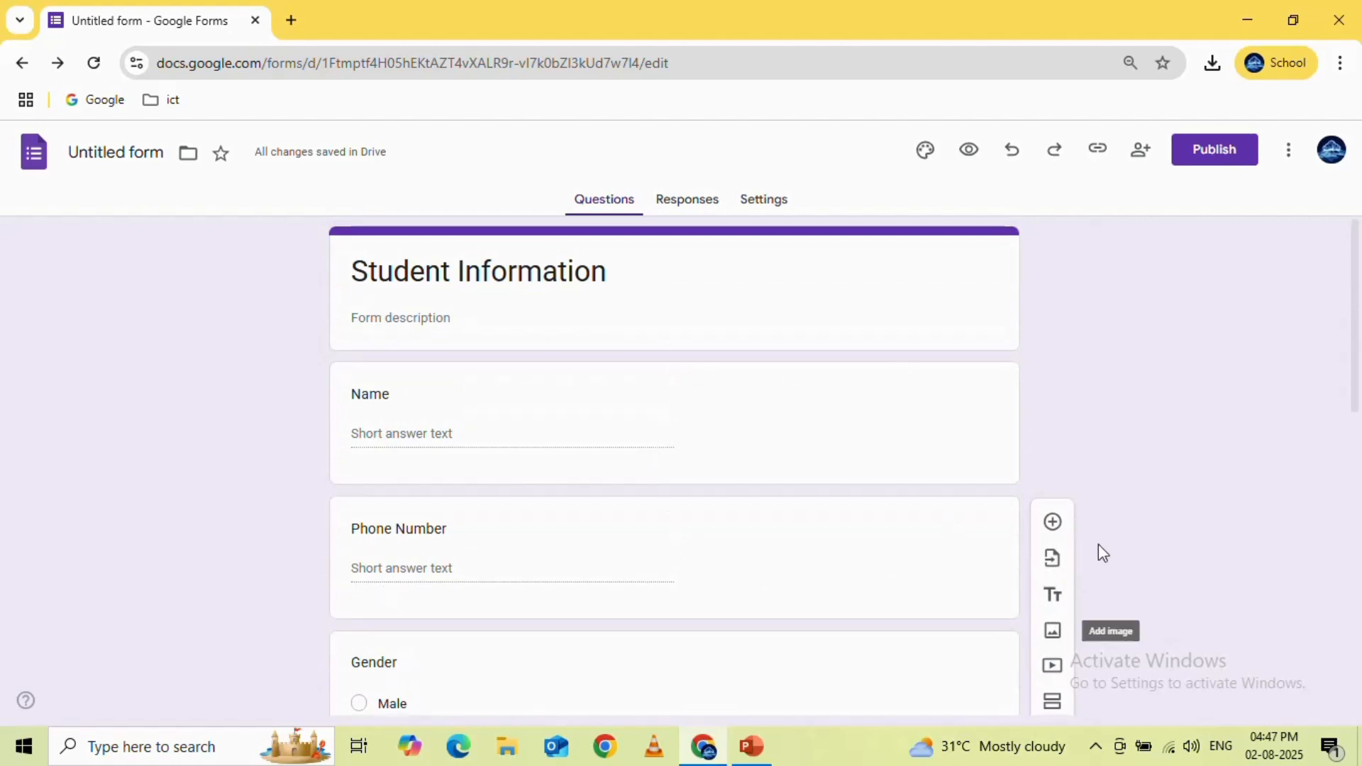
{"action": "scroll", "coordinate": [1095, 508], "scroll_direction": "down", "scroll_amount": 9}
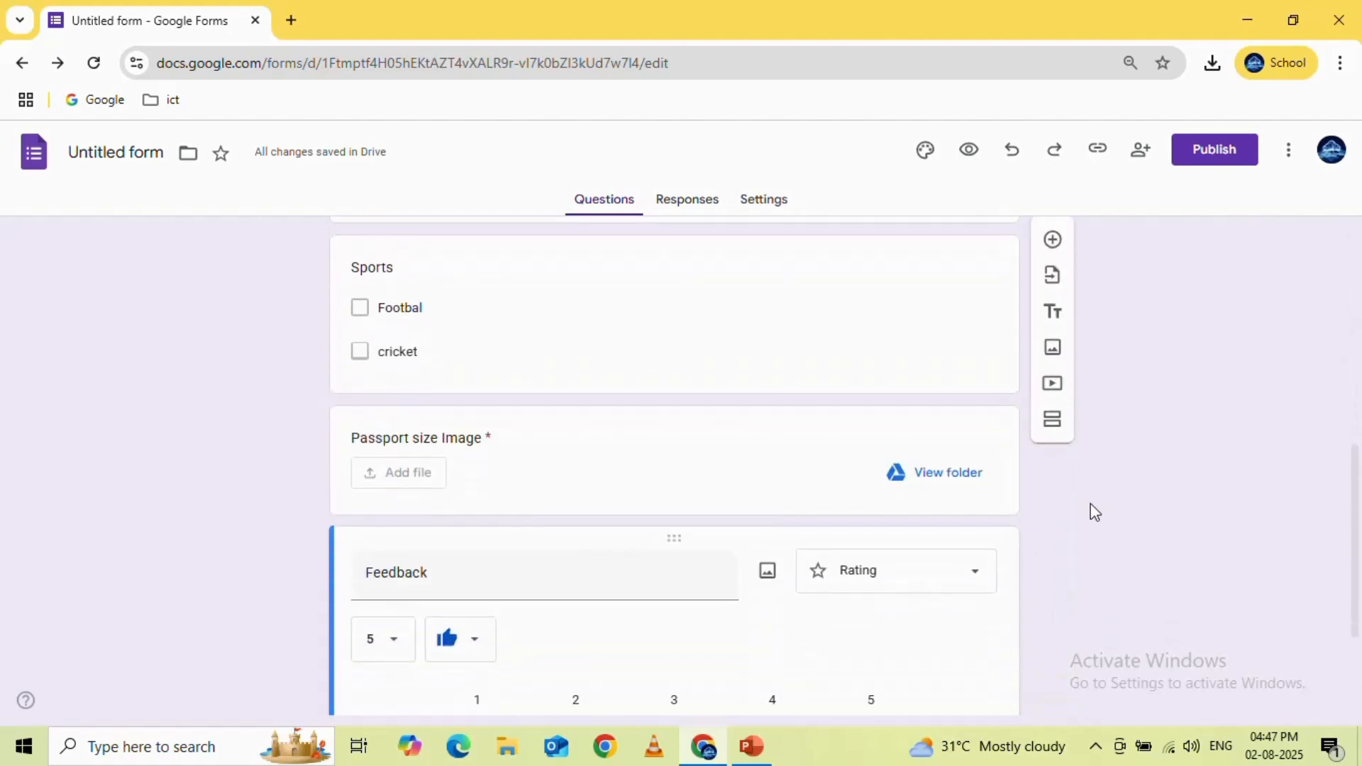
{"action": "scroll", "coordinate": [1095, 510], "scroll_direction": "up", "scroll_amount": 10}
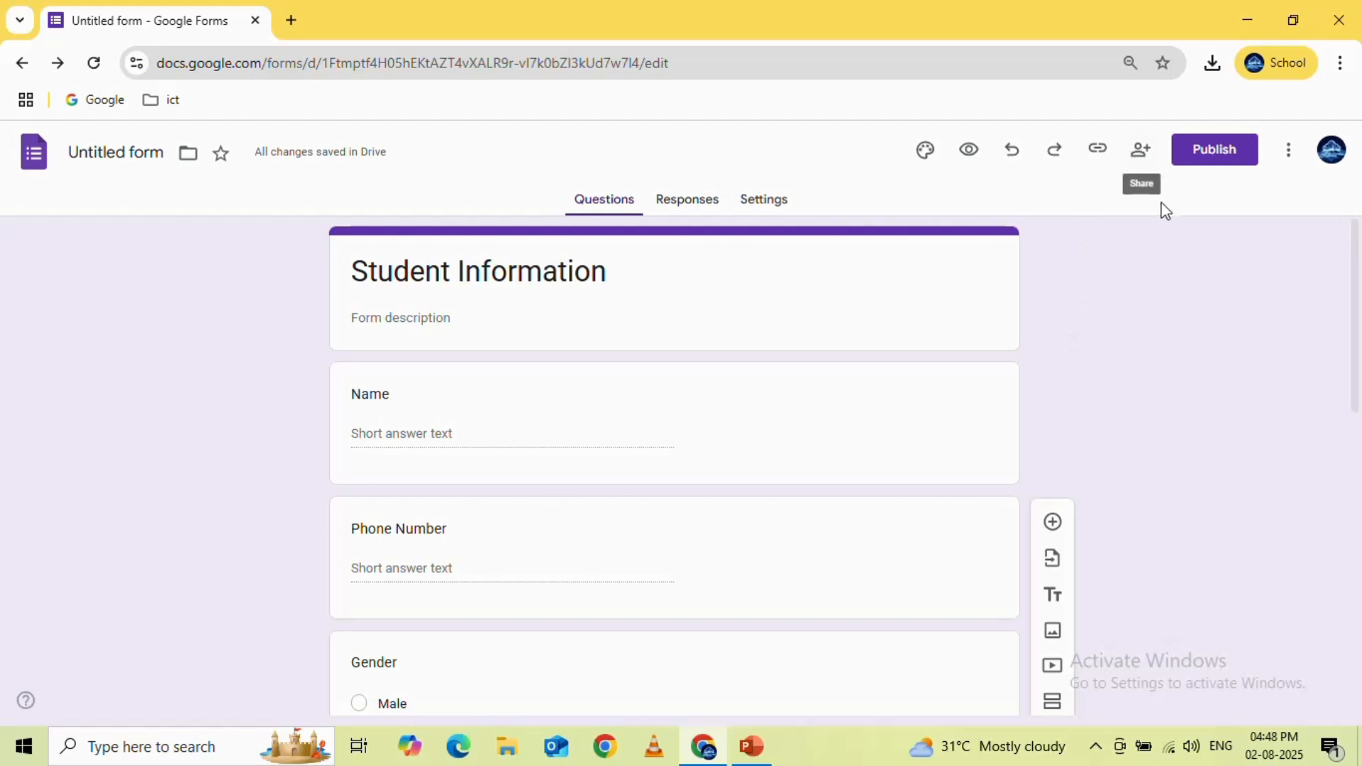
Look at the form's publish and sharing options, search for people to add by name, and close them without sharing or publishing
{"action": "left_click", "coordinate": [1211, 152]}
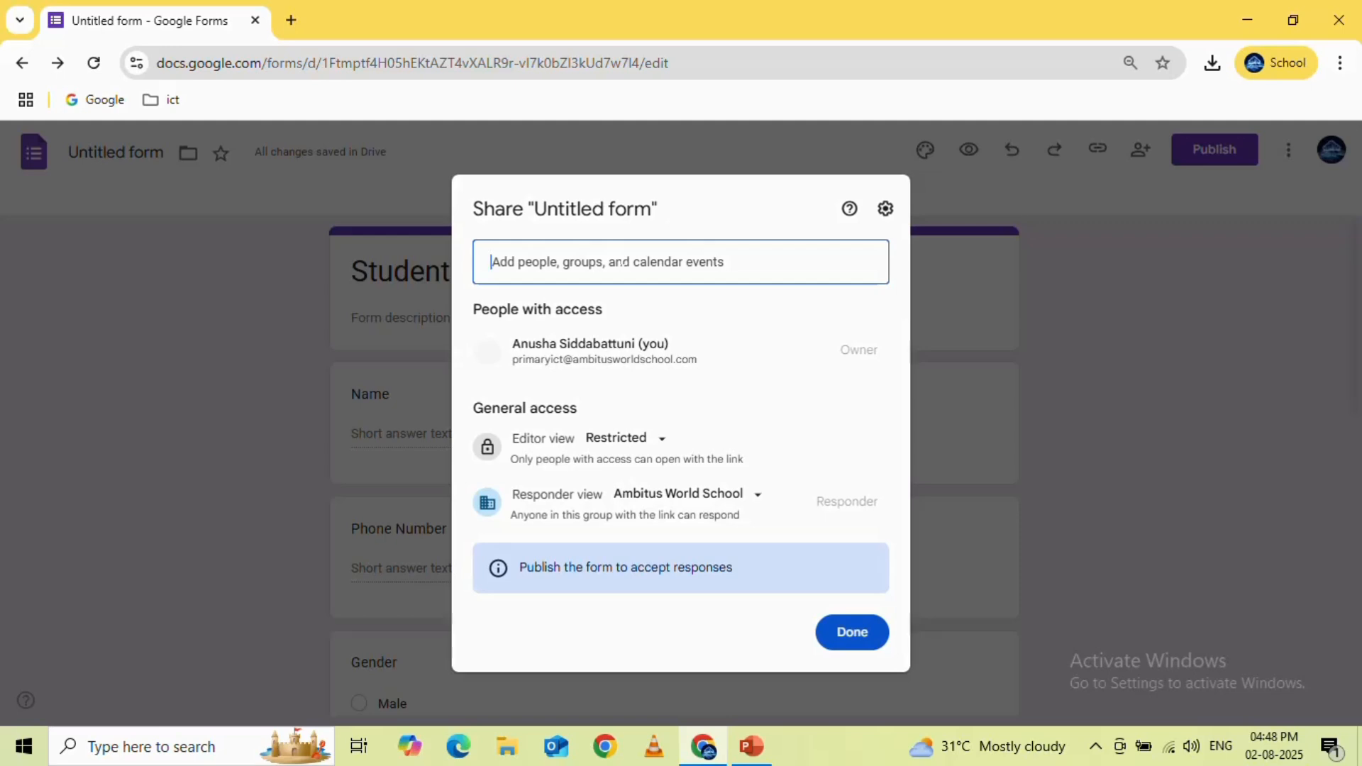
{"action": "key", "text": "BackSpace"}
{"action": "key", "text": "BackSpace"}
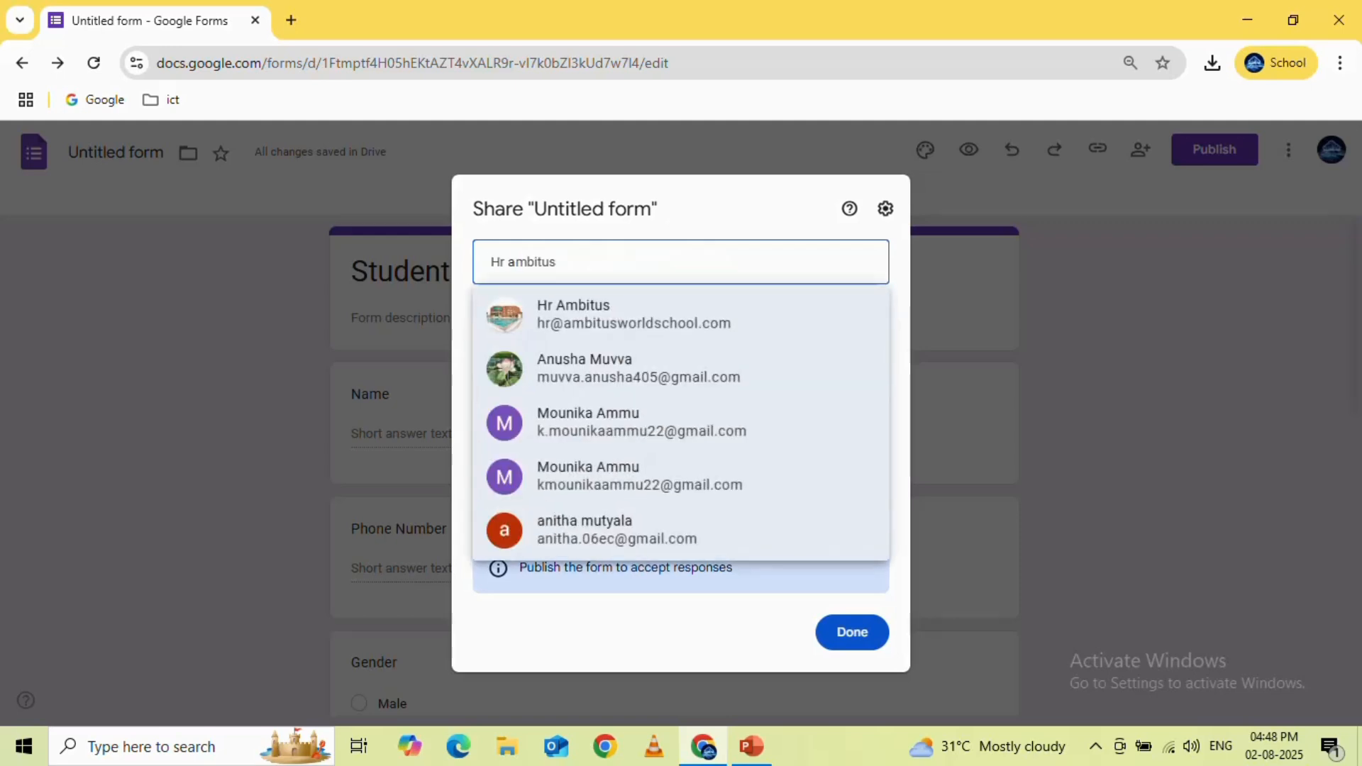
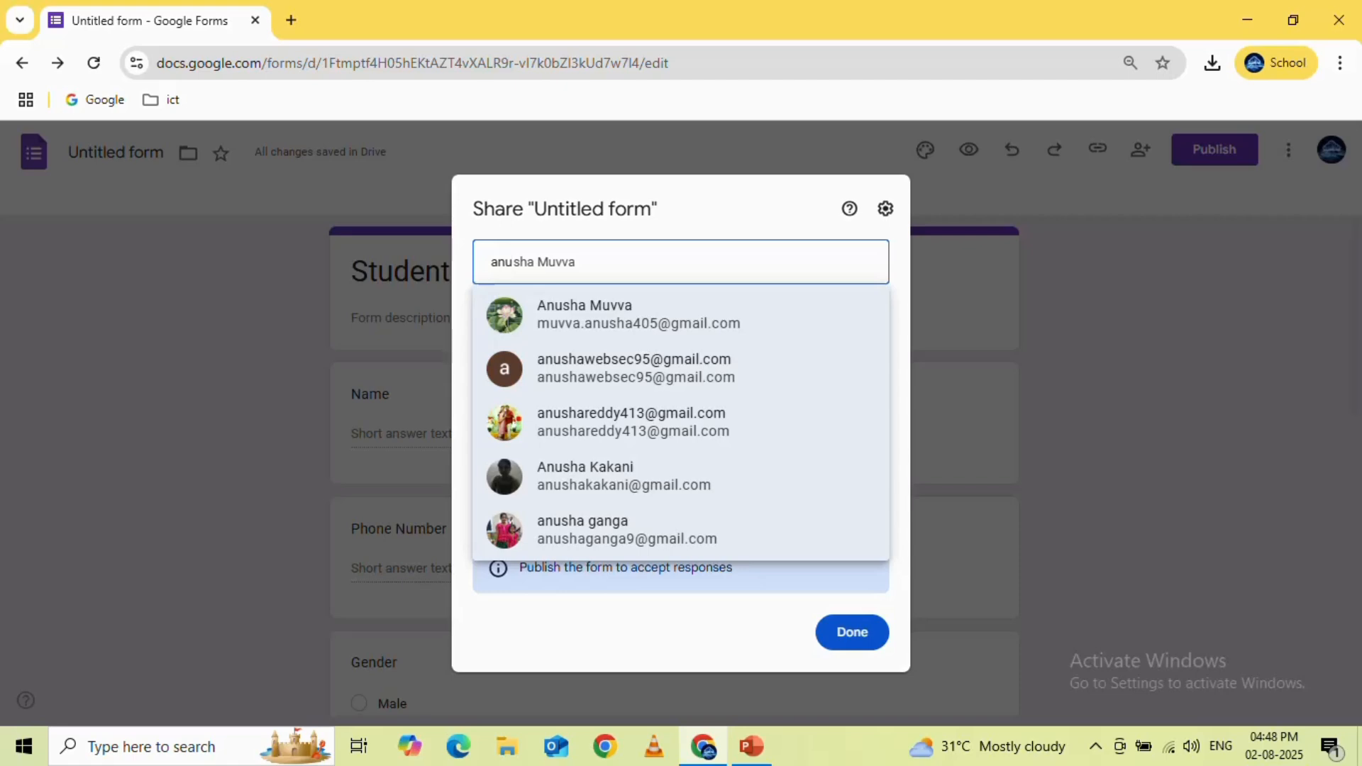
{"action": "left_click", "coordinate": [970, 289]}
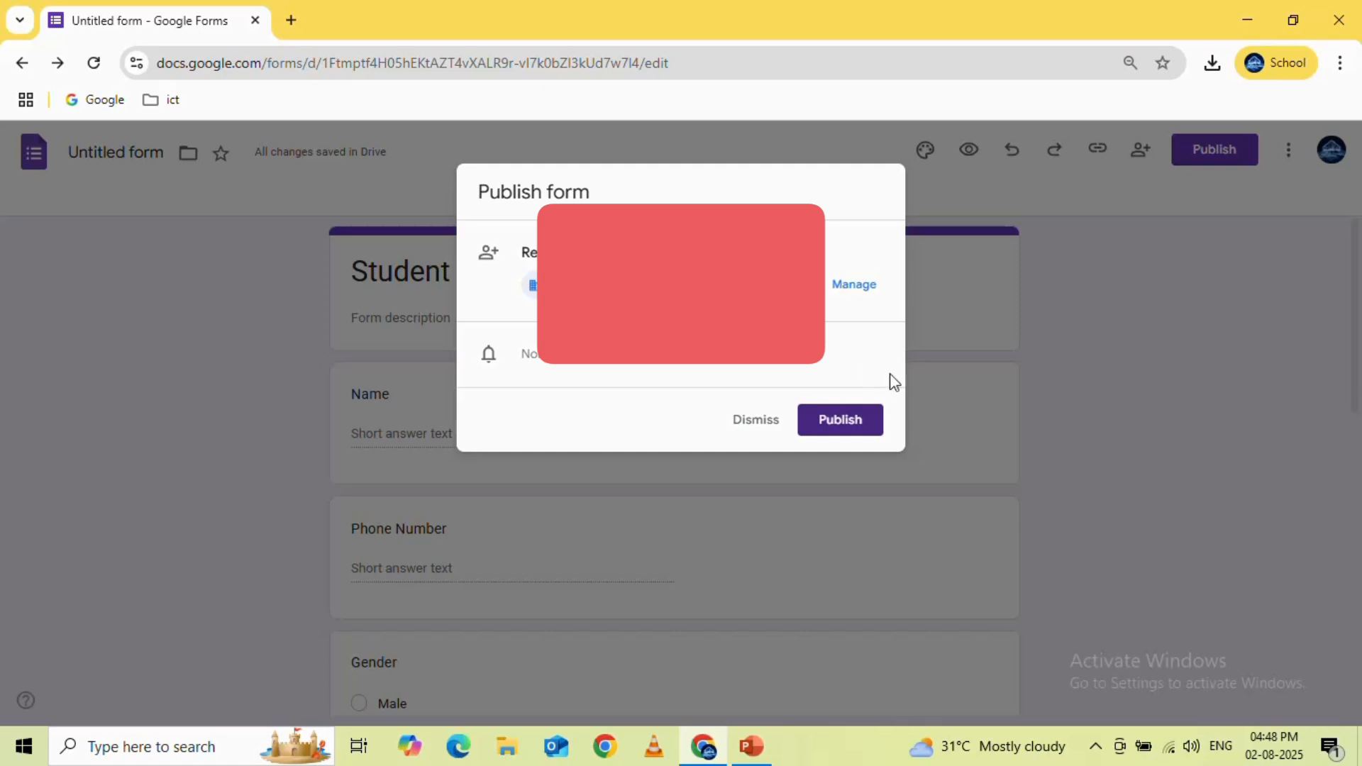
{"action": "left_click", "coordinate": [1066, 314]}
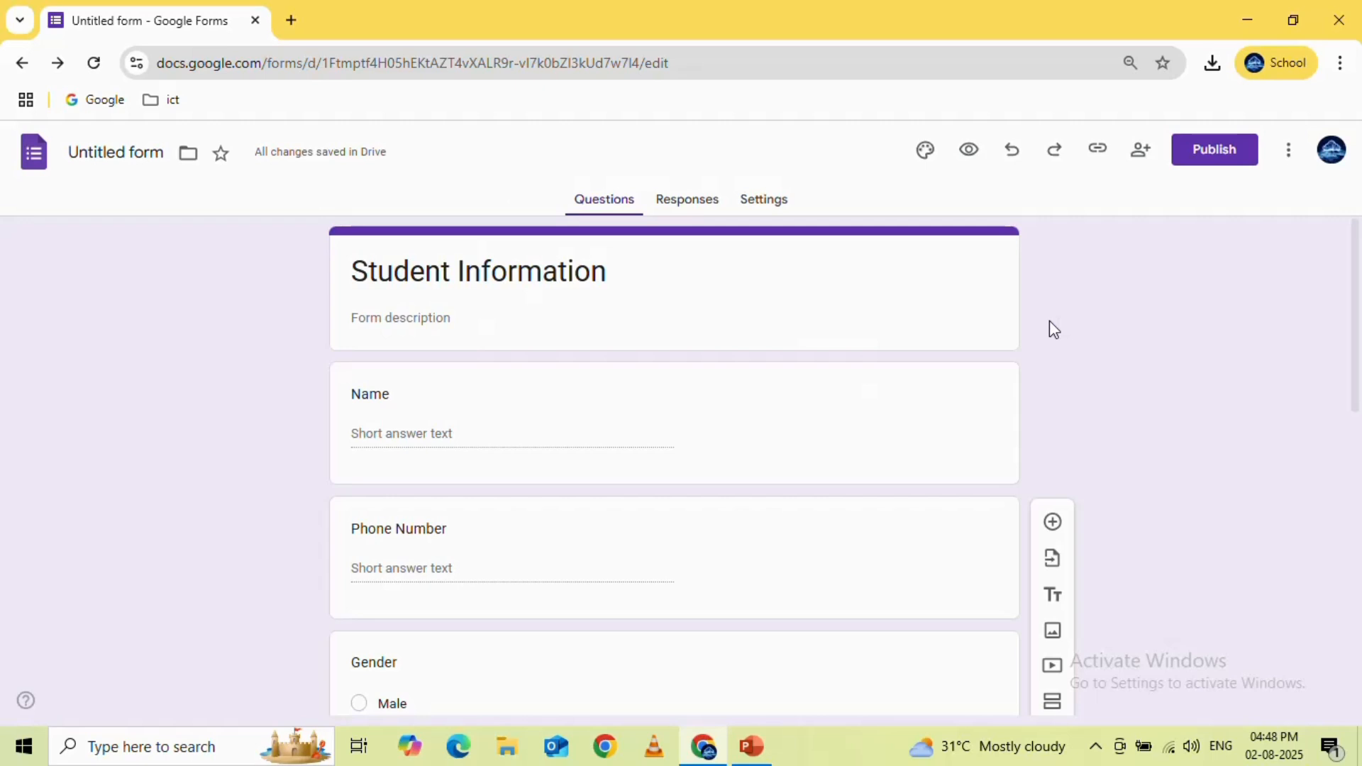
Show the form's responses overview
{"action": "left_click", "coordinate": [675, 217]}
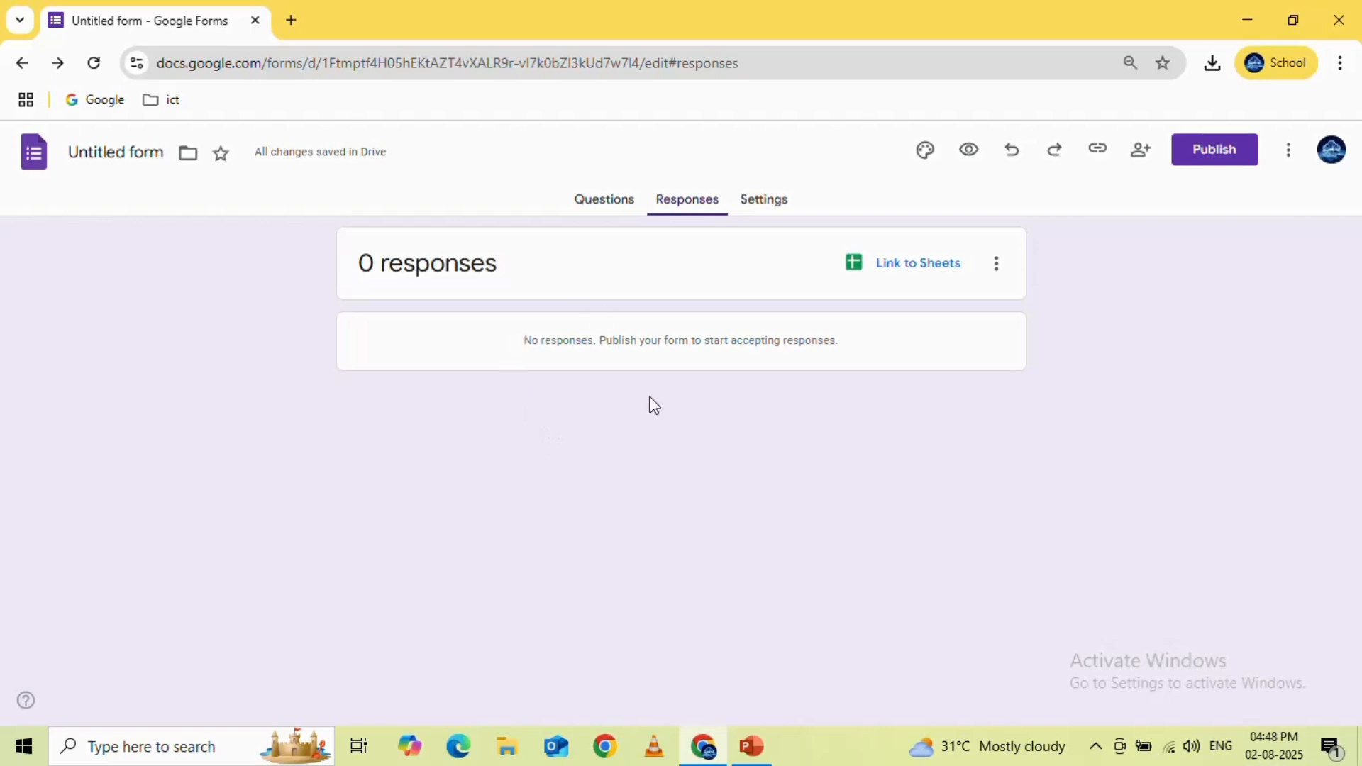